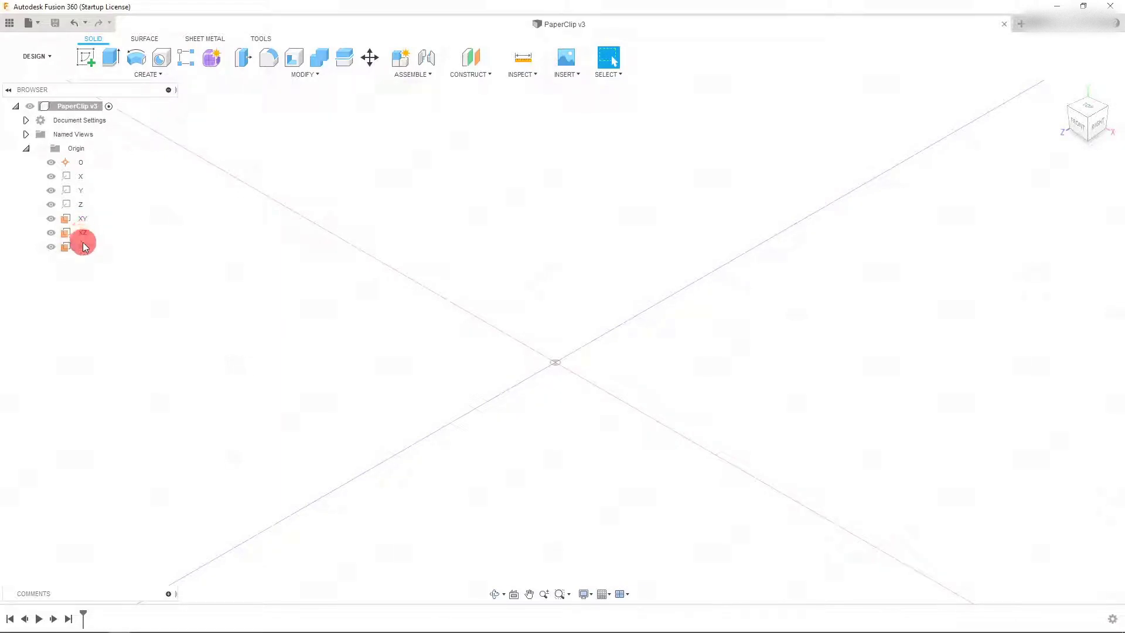
Orient the view to the top with X running horizontally and start a sketch on the XZ plane.
{"action": "left_click", "coordinate": [85, 234]}
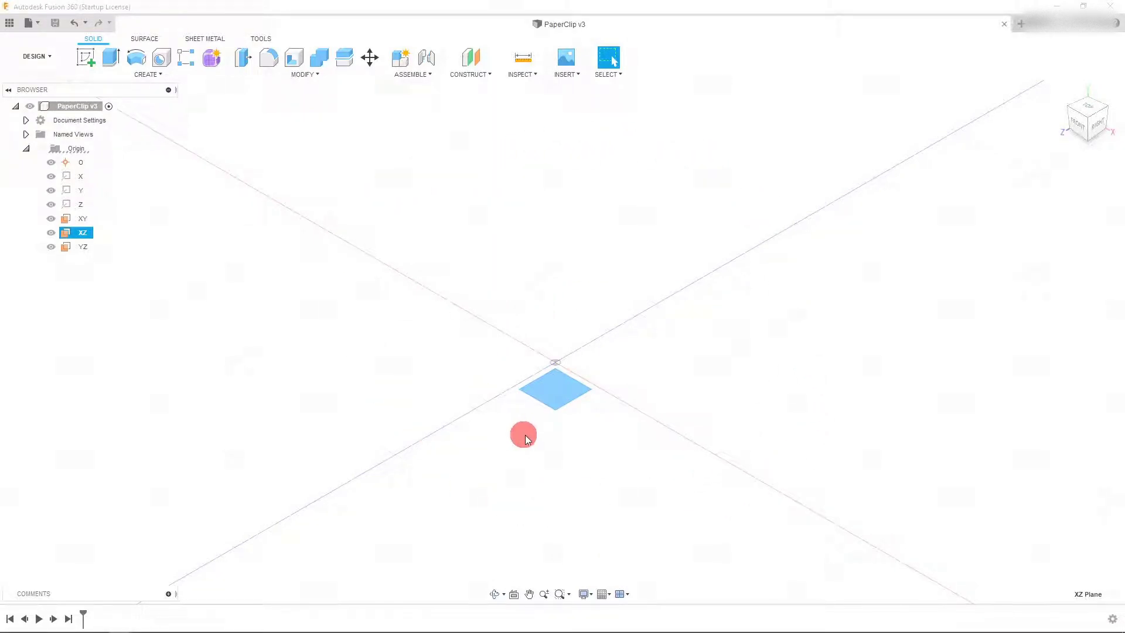
{"action": "left_click", "coordinate": [1086, 112]}
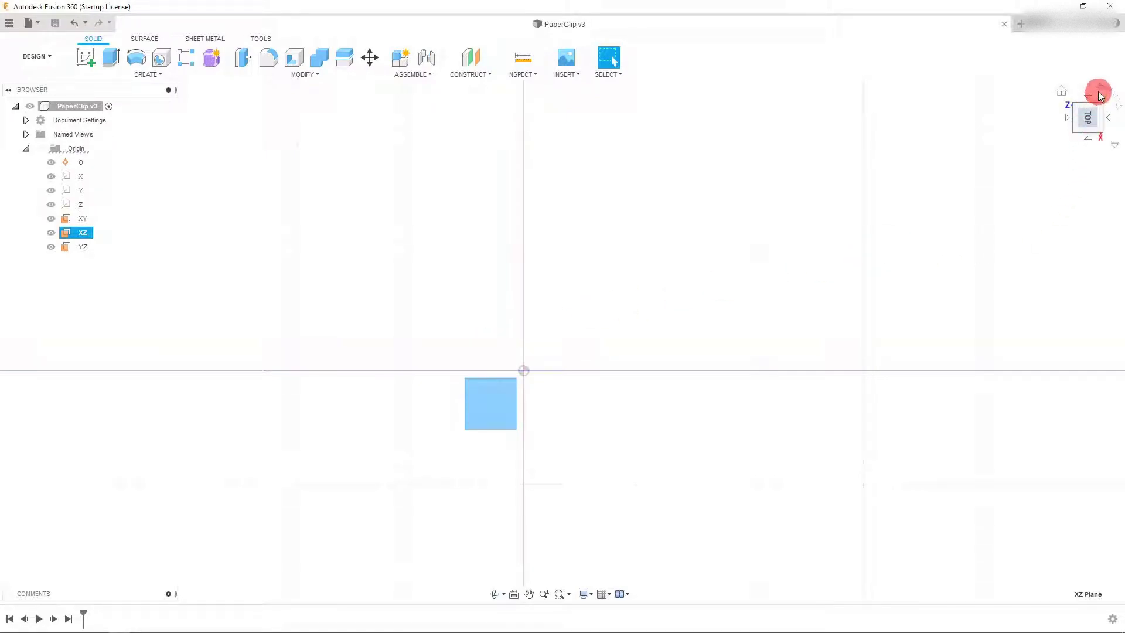
{"action": "left_click", "coordinate": [1100, 95]}
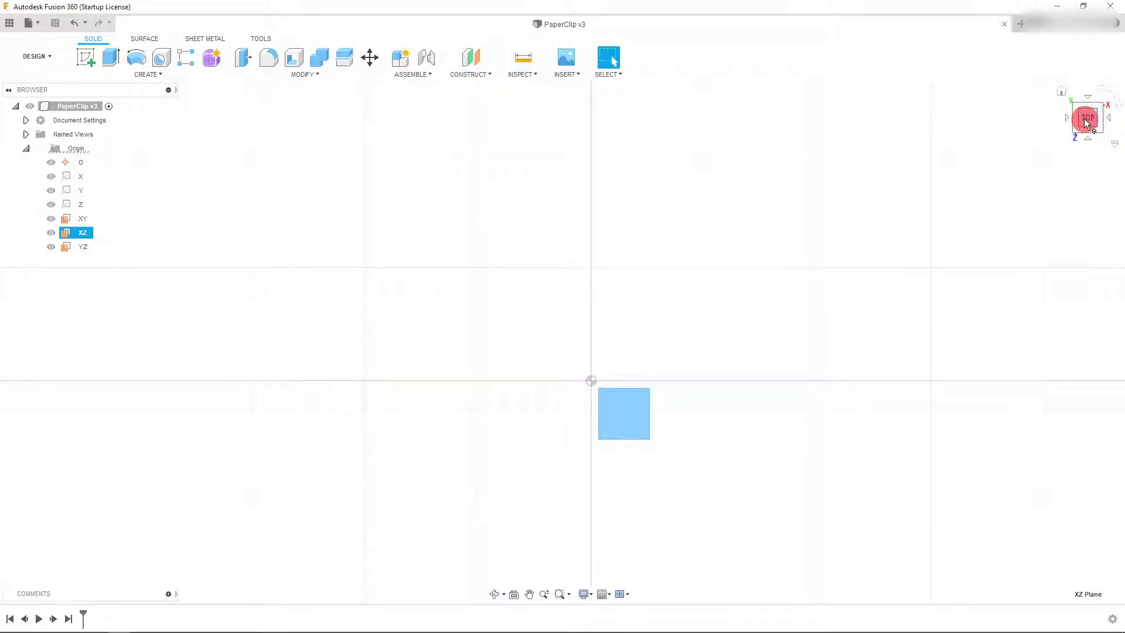
{"action": "left_click", "coordinate": [1087, 120]}
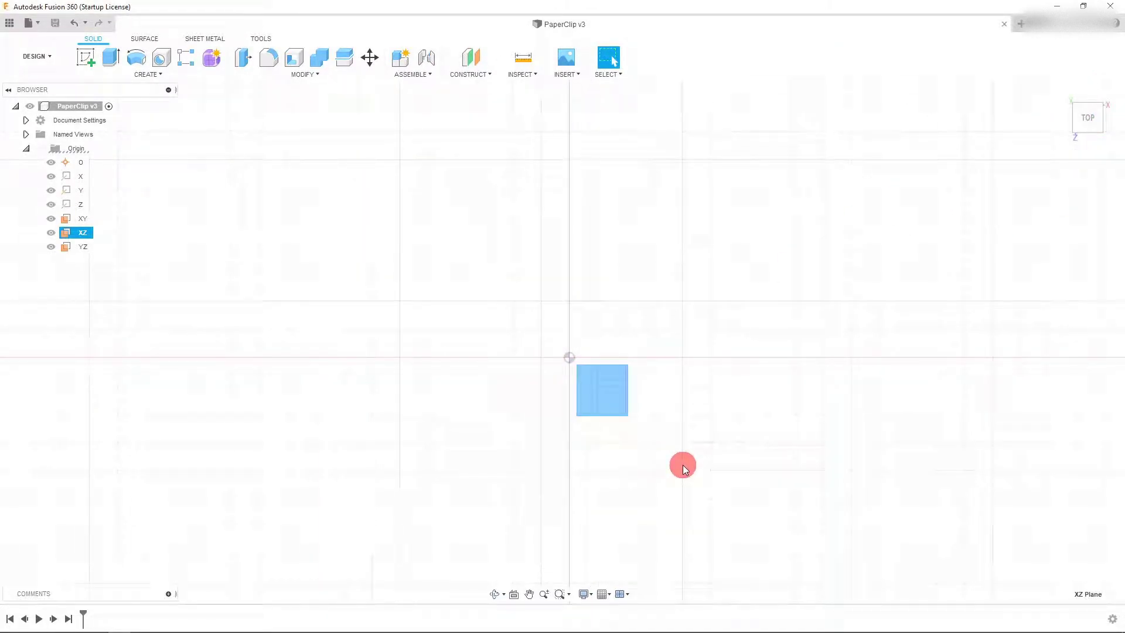
{"action": "left_click", "coordinate": [91, 63]}
{"action": "left_click", "coordinate": [602, 390]}
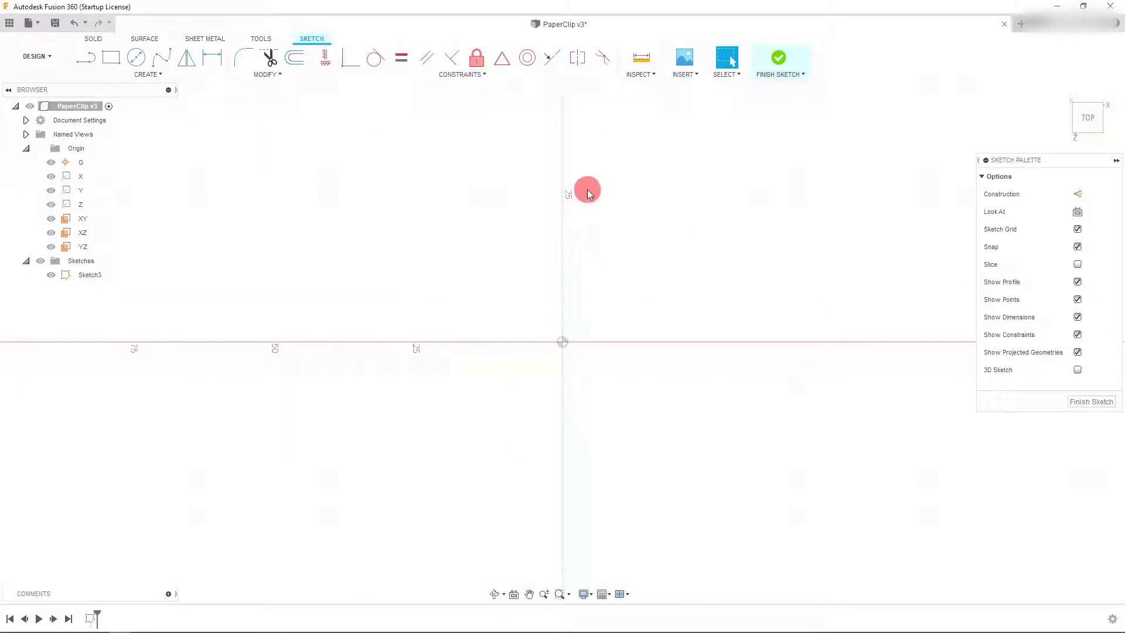
Sketch a vertical center point slot on the origin, about 18 mm from center to arc center and about 14 mm wide.
{"action": "scroll", "coordinate": [589, 193], "scroll_direction": "down", "scroll_amount": 2}
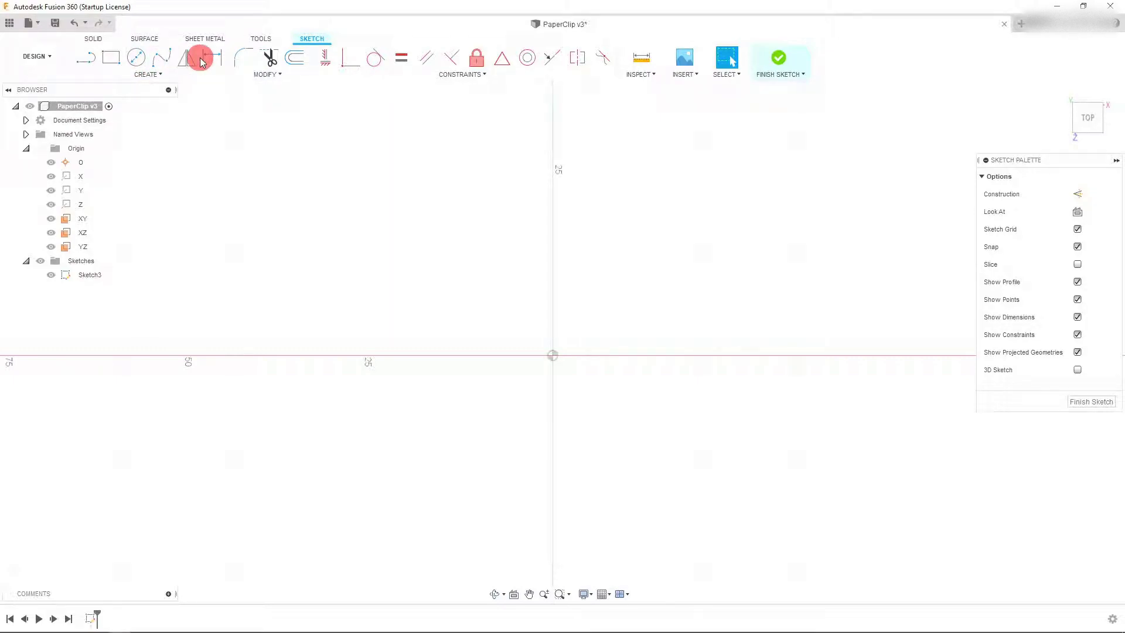
{"action": "left_click", "coordinate": [155, 75]}
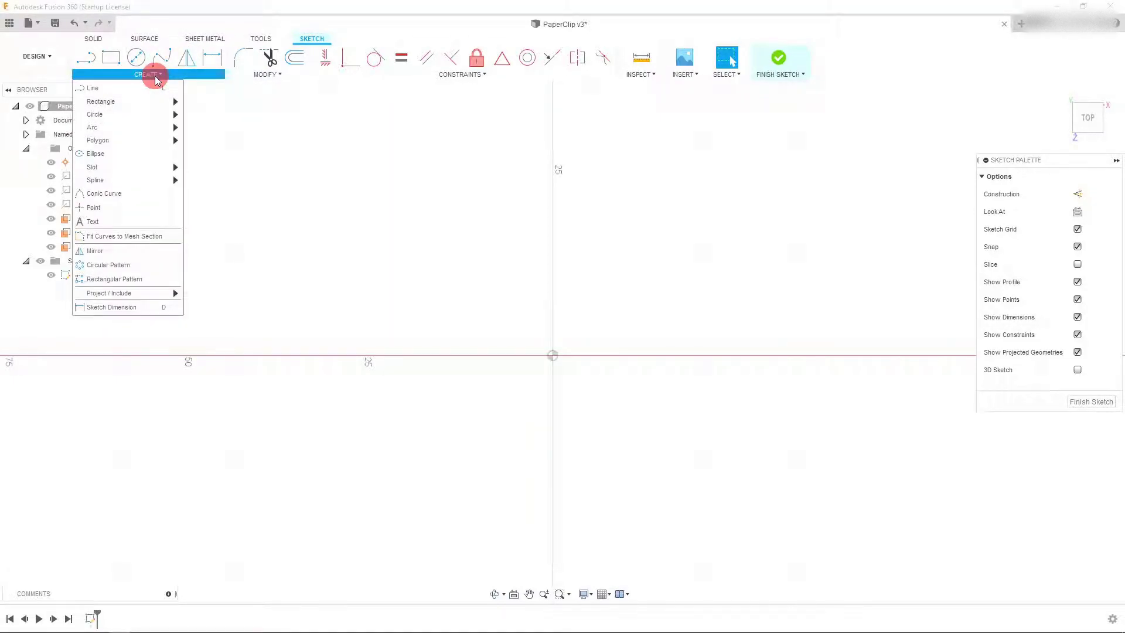
{"action": "mouse_move", "coordinate": [106, 170]}
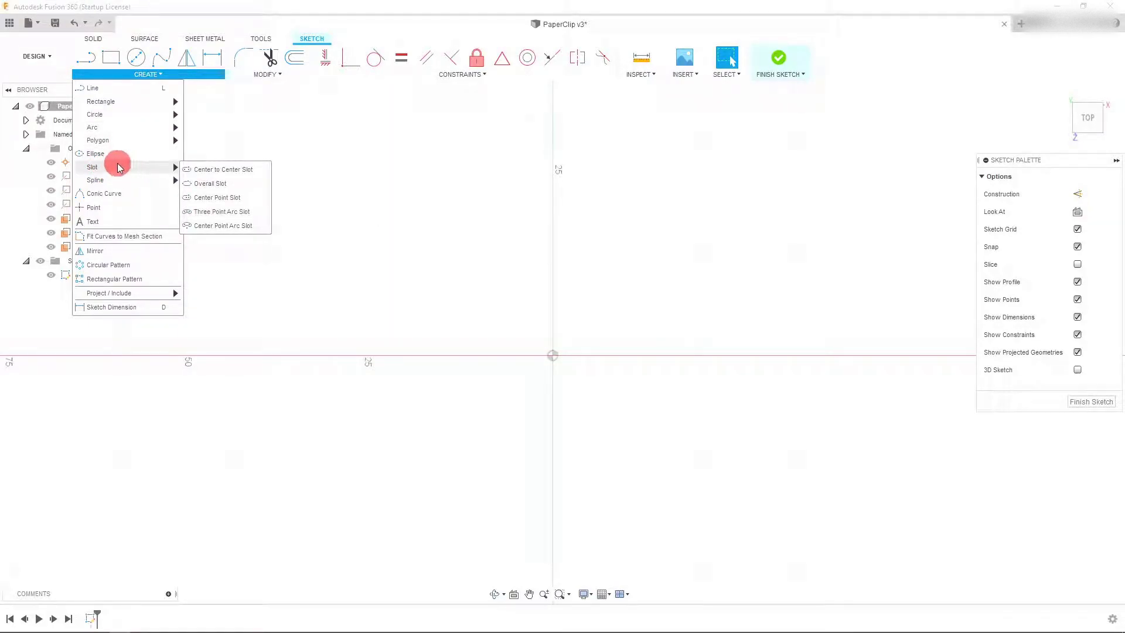
{"action": "left_click", "coordinate": [237, 197]}
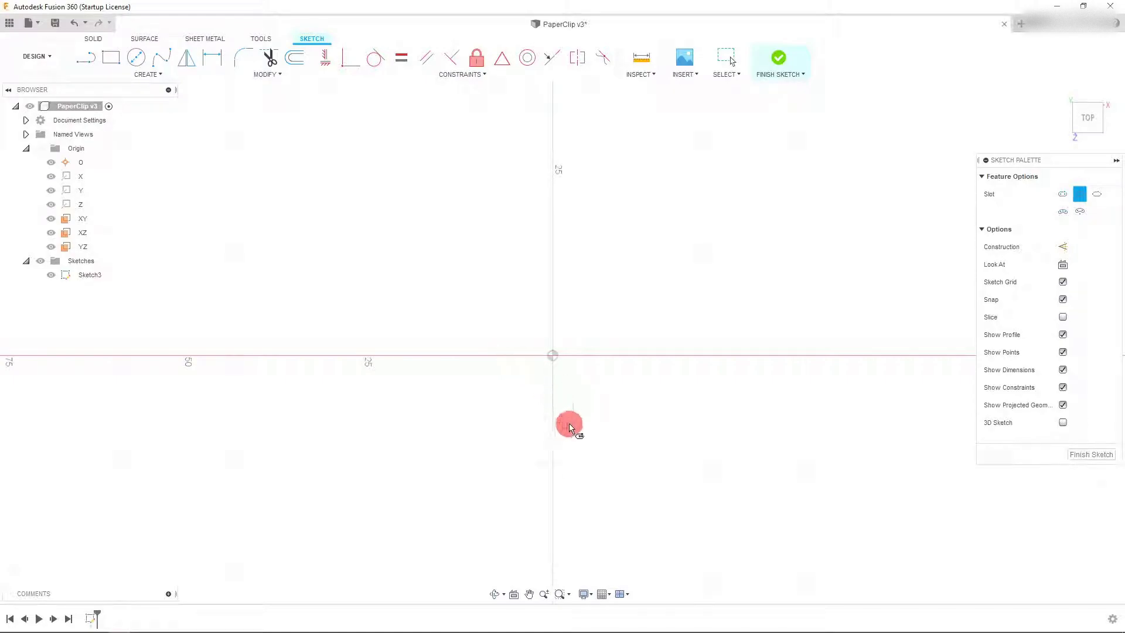
{"action": "left_click", "coordinate": [554, 357]}
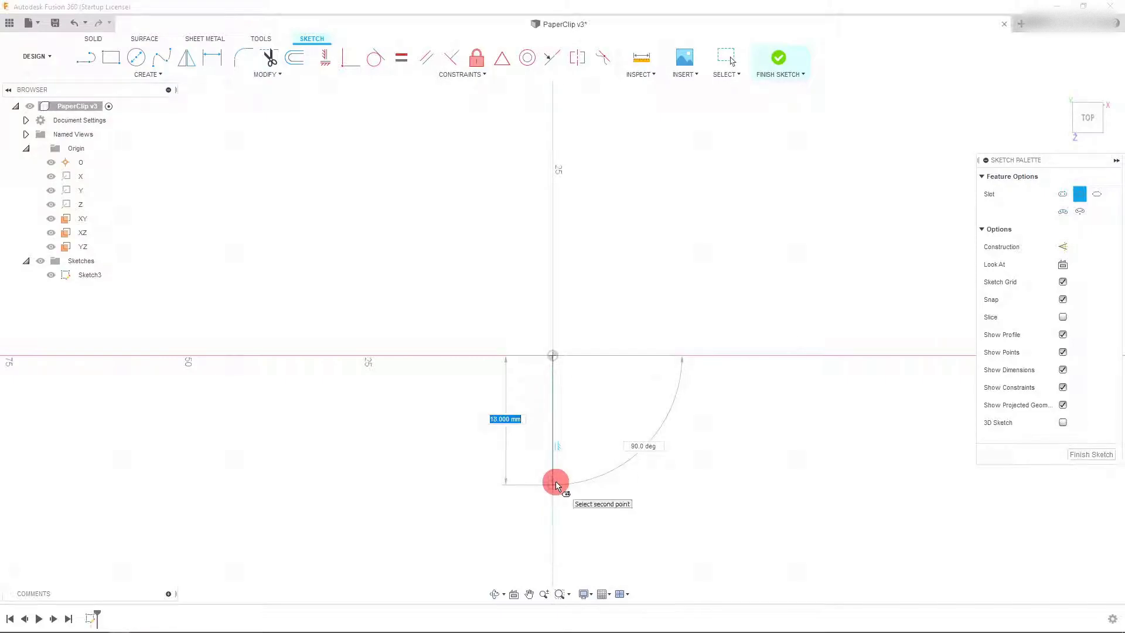
{"action": "left_click", "coordinate": [556, 485]}
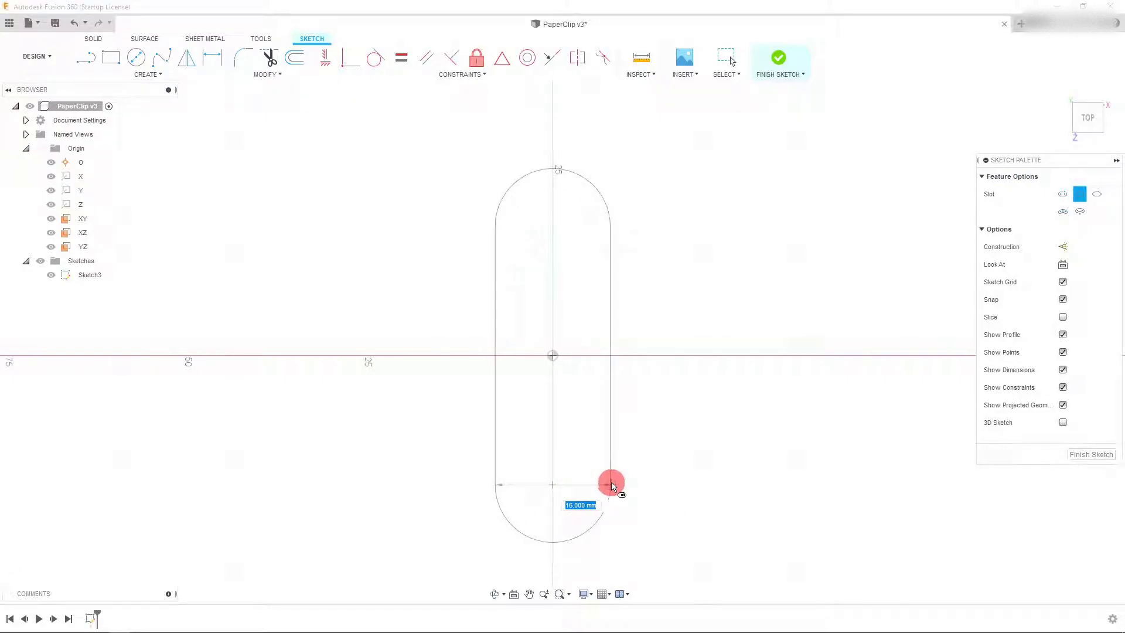
{"action": "left_click", "coordinate": [607, 485]}
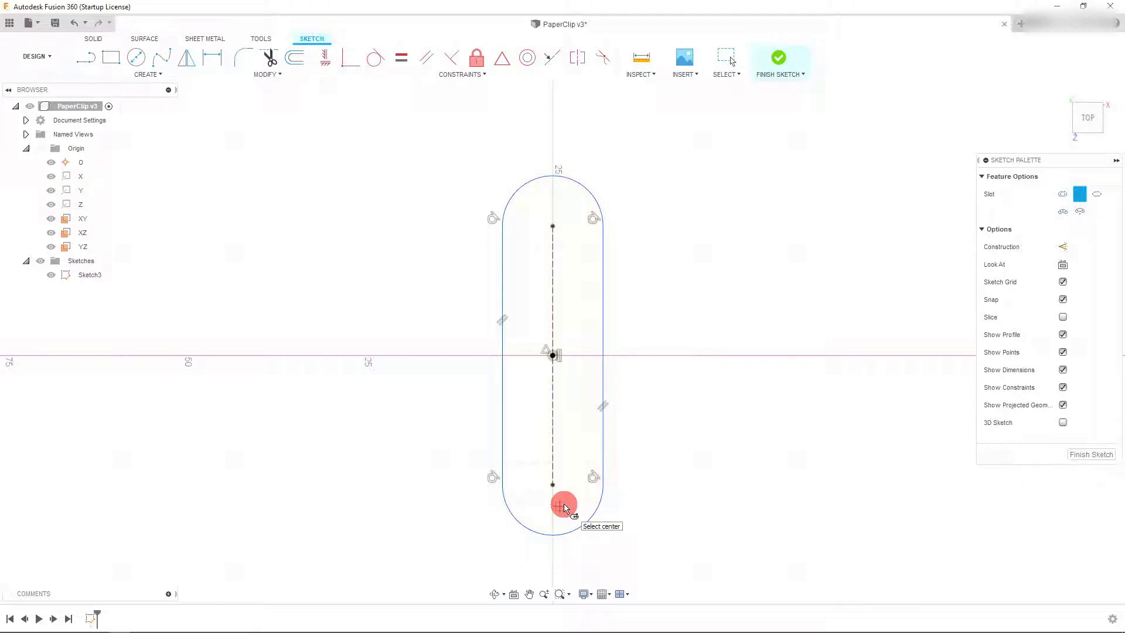
Dimension the slot's width between its two straight sides as .421 in.
{"action": "left_click", "coordinate": [219, 64]}
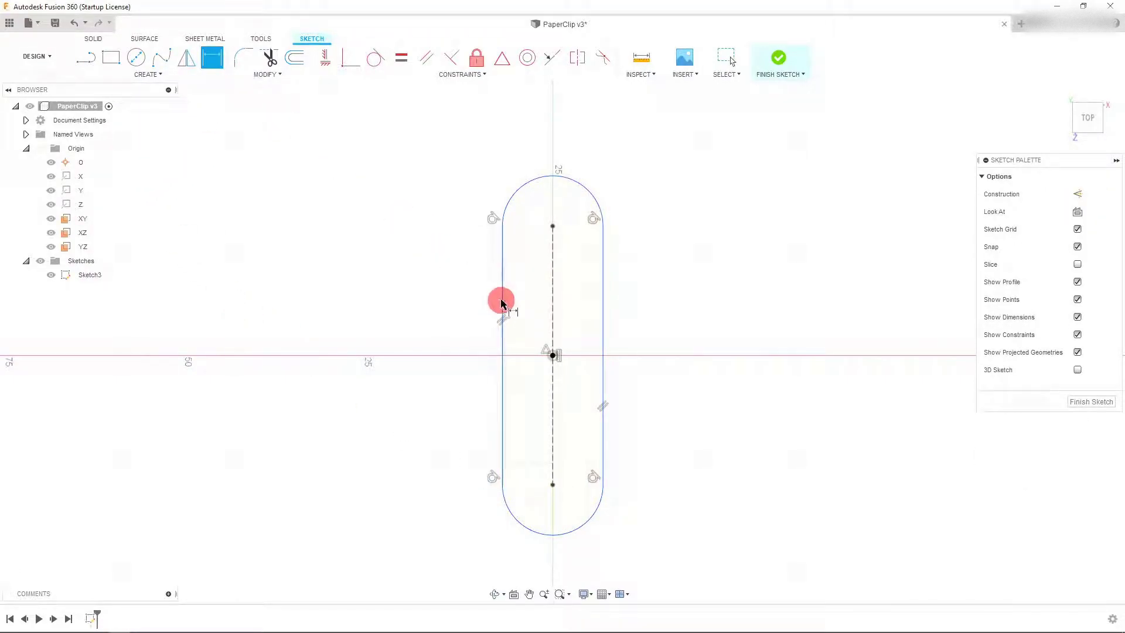
{"action": "left_click", "coordinate": [603, 308]}
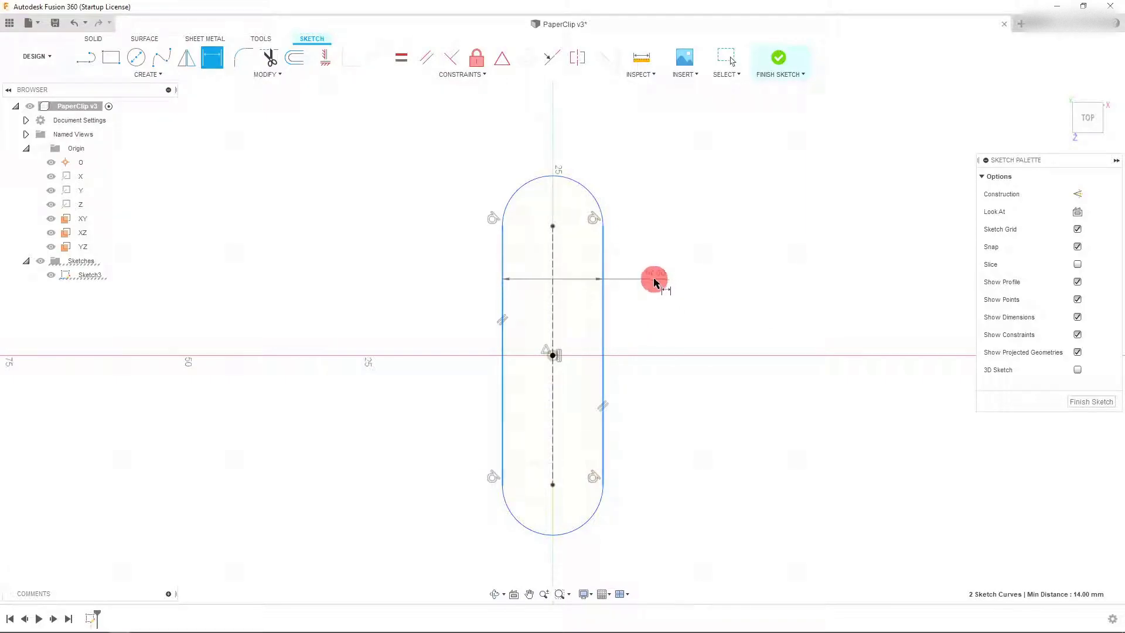
{"action": "left_click", "coordinate": [653, 280]}
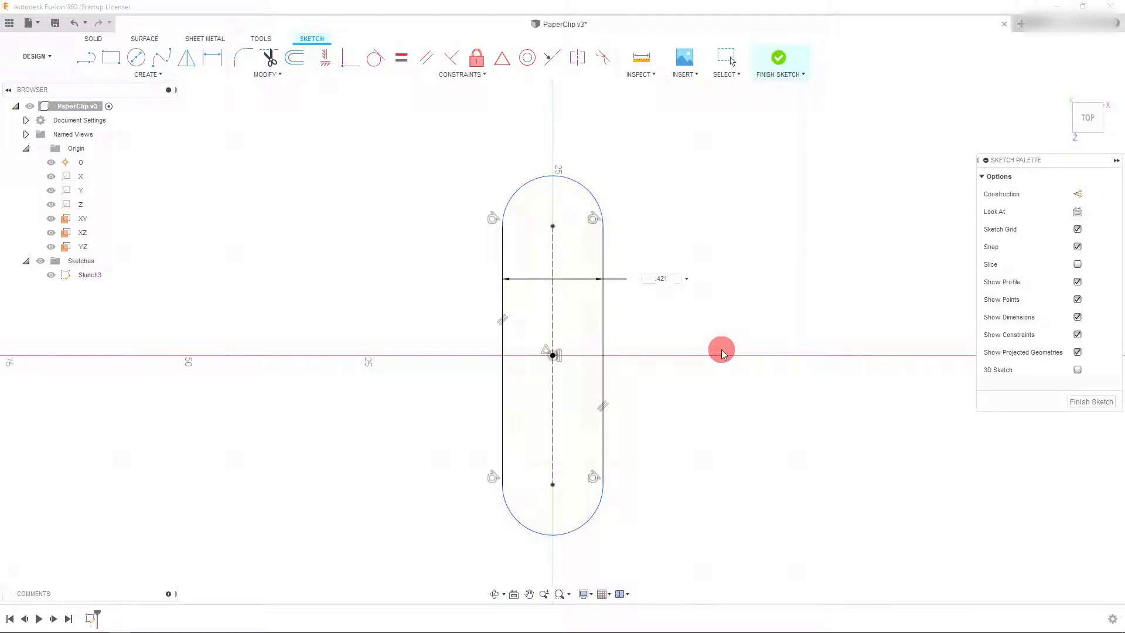
{"action": "key", "text": "Return"}
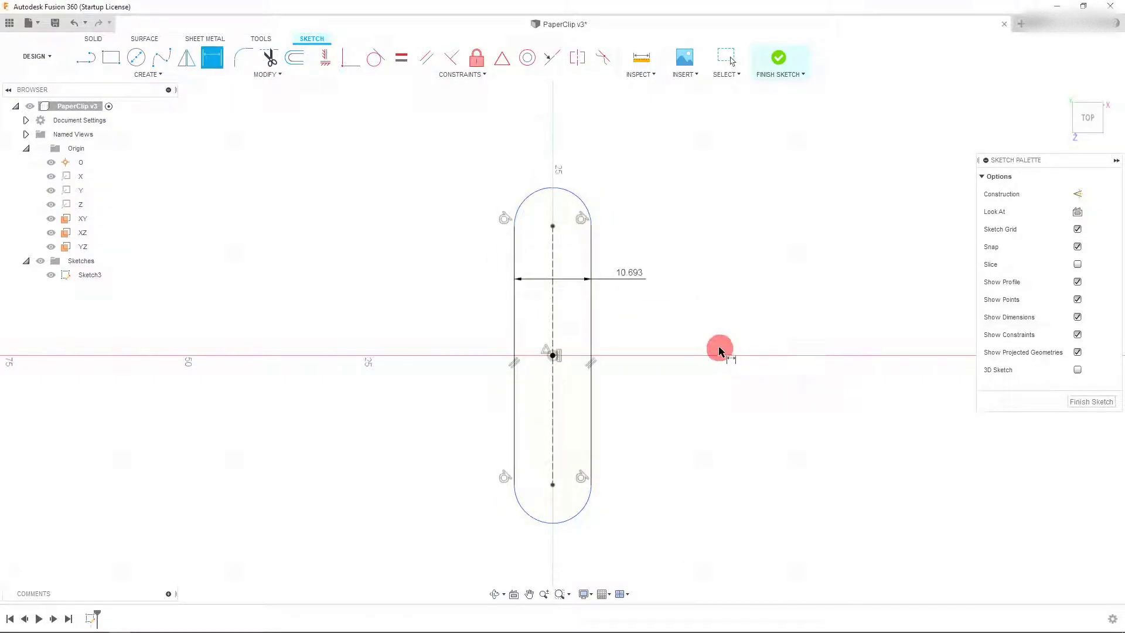
Draw a horizontal line about 13 mm long just above the slot and one about 16 mm long just below it.
{"action": "scroll", "coordinate": [632, 353], "scroll_direction": "up", "scroll_amount": 1}
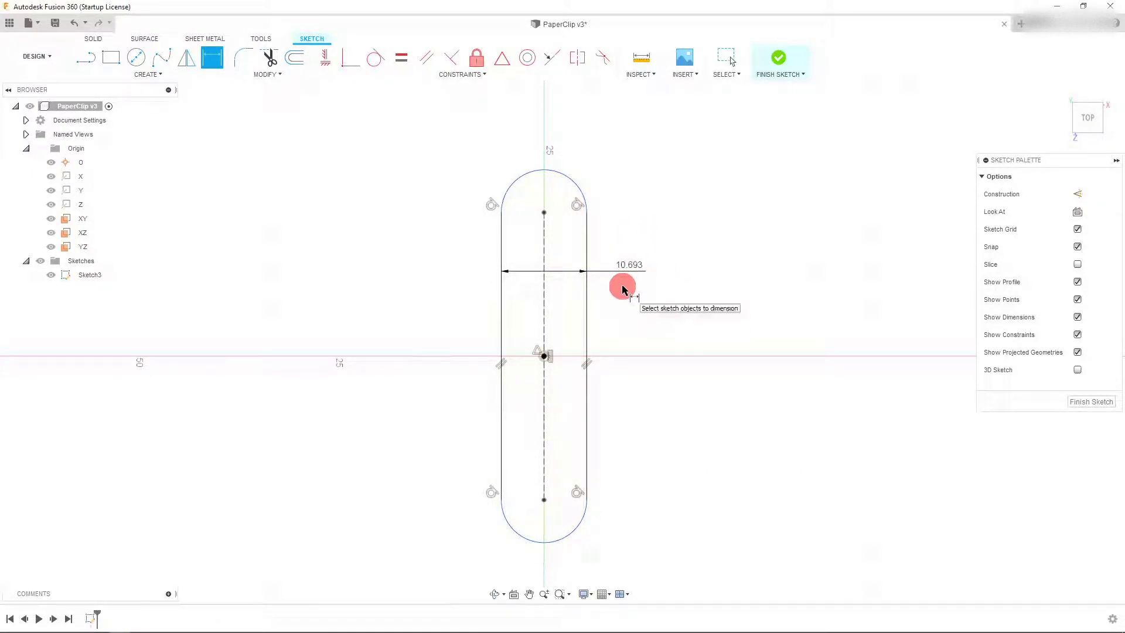
{"action": "scroll", "coordinate": [624, 336], "scroll_direction": "up", "scroll_amount": 1}
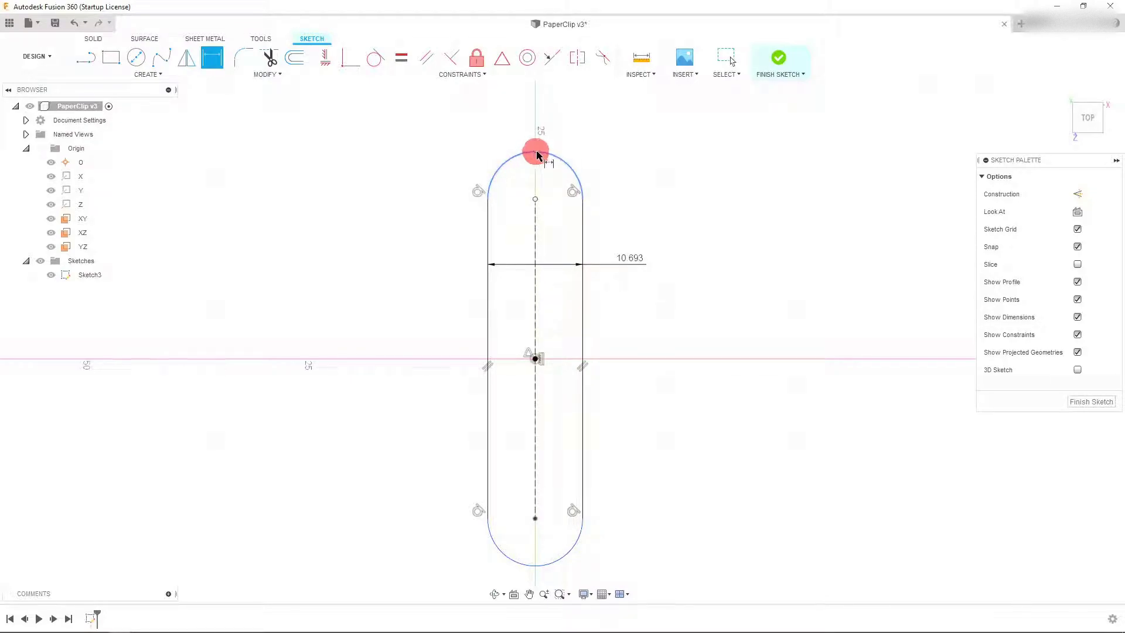
{"action": "left_click", "coordinate": [526, 528]}
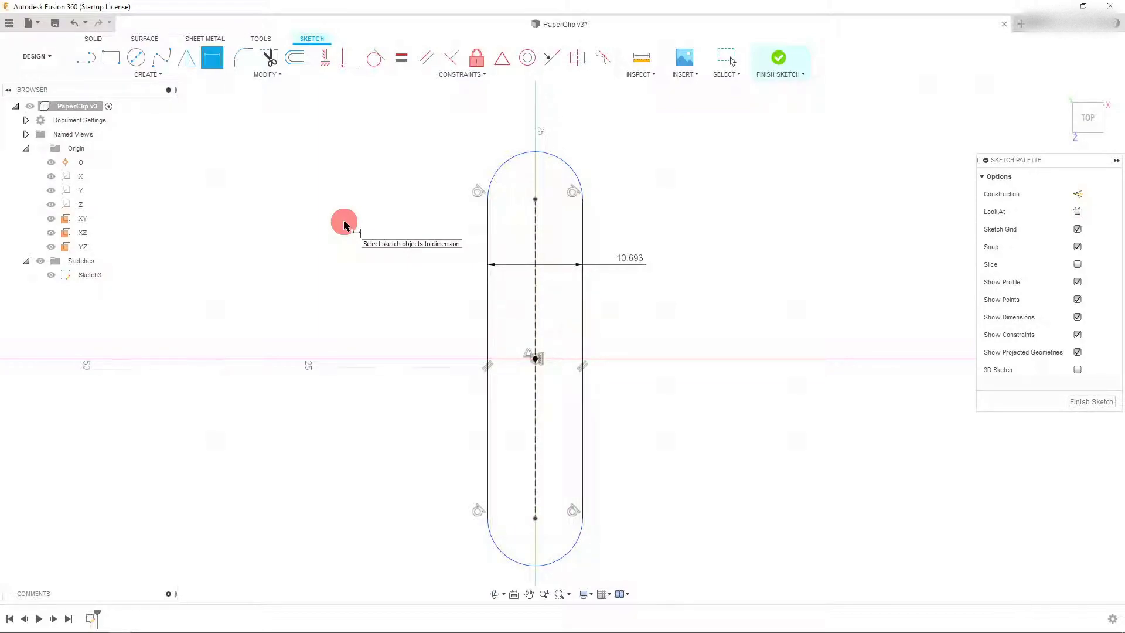
{"action": "left_click", "coordinate": [92, 66]}
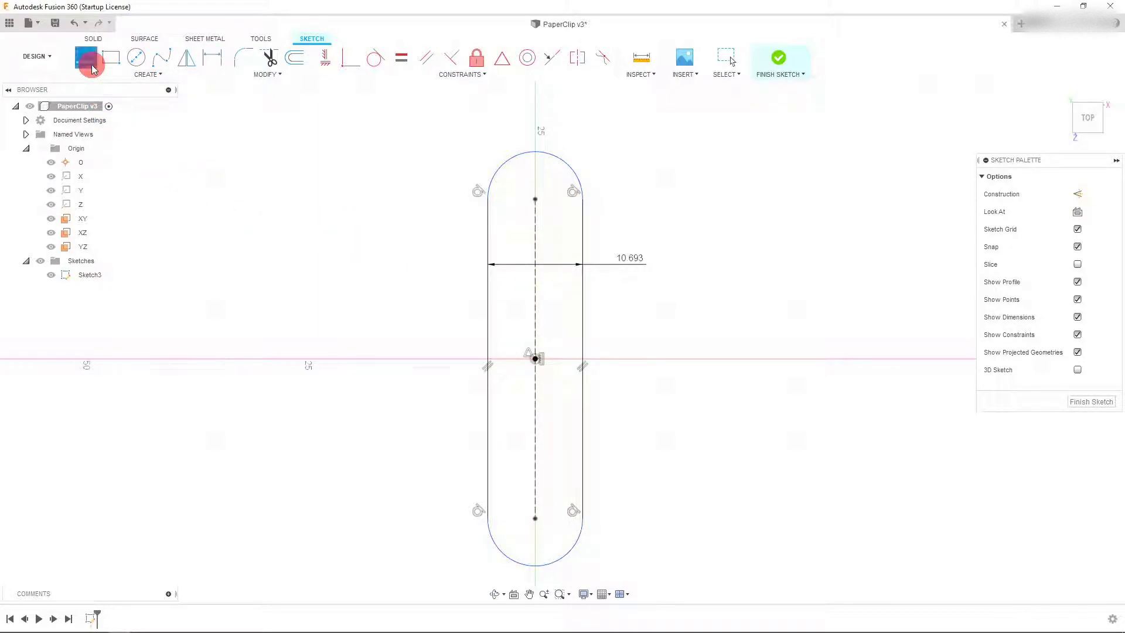
{"action": "left_click", "coordinate": [474, 139]}
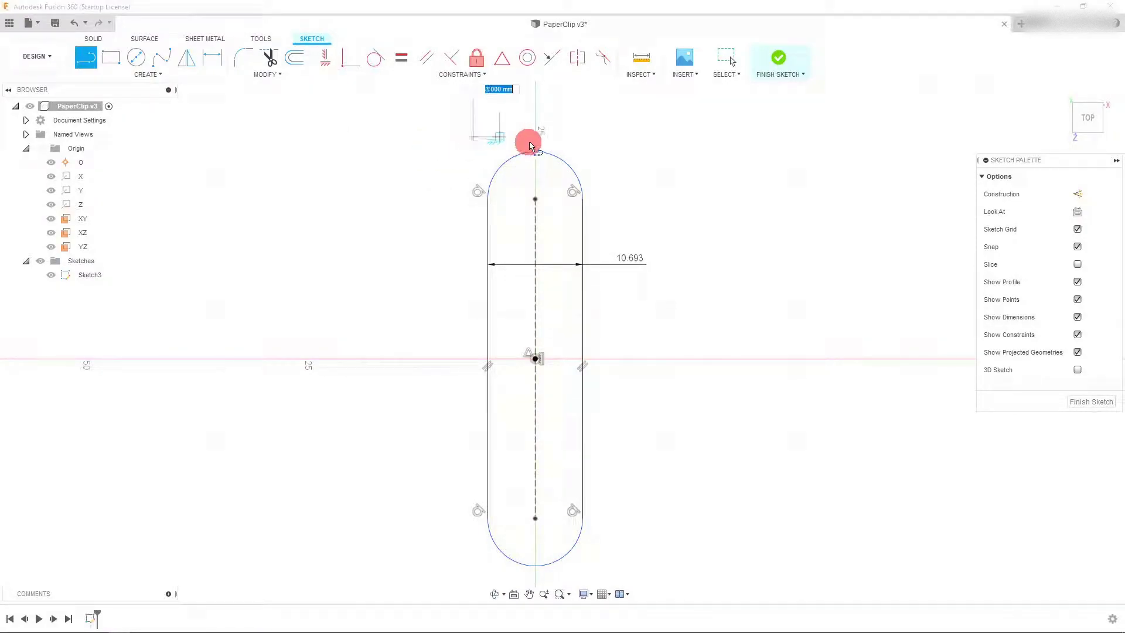
{"action": "left_click", "coordinate": [590, 141]}
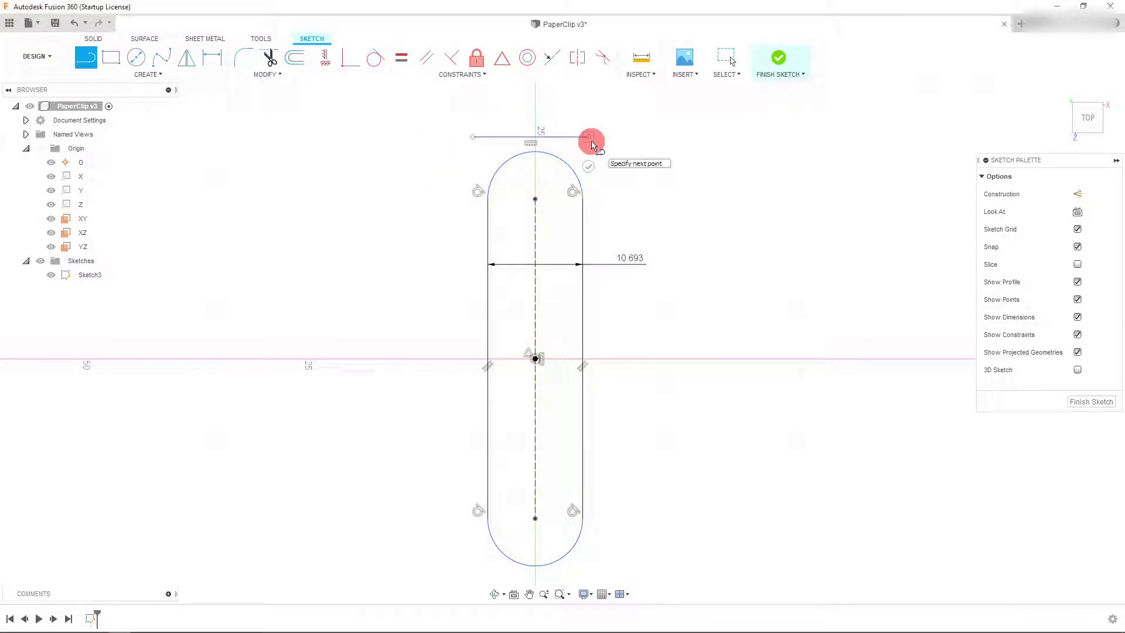
{"action": "left_click", "coordinate": [464, 571]}
{"action": "left_click", "coordinate": [609, 572]}
{"action": "key", "text": "Escape"}
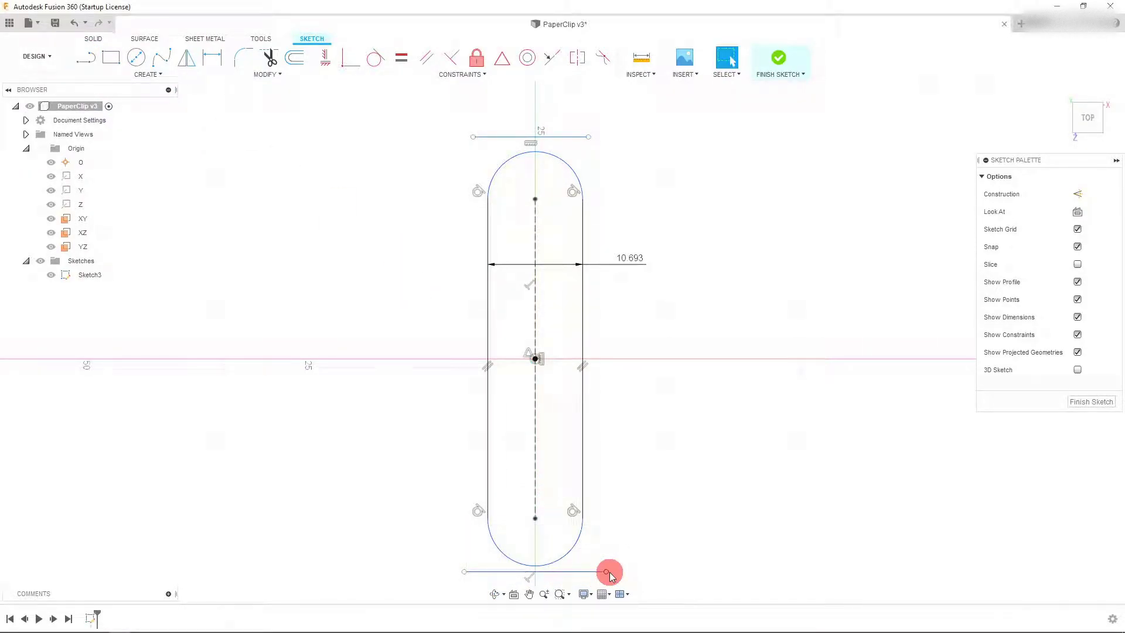
Apply tangent constraints between the upper line and the slot's upper arc, and between the lower line and its lower arc.
{"action": "left_click", "coordinate": [561, 138]}
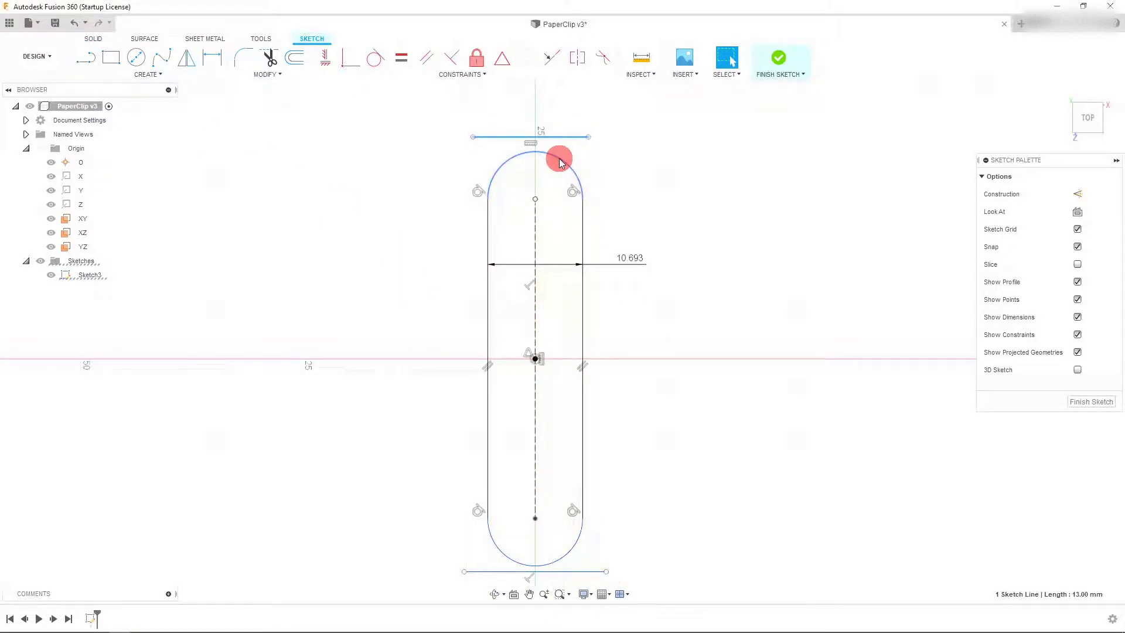
{"action": "left_click", "coordinate": [560, 162], "text": "shift"}
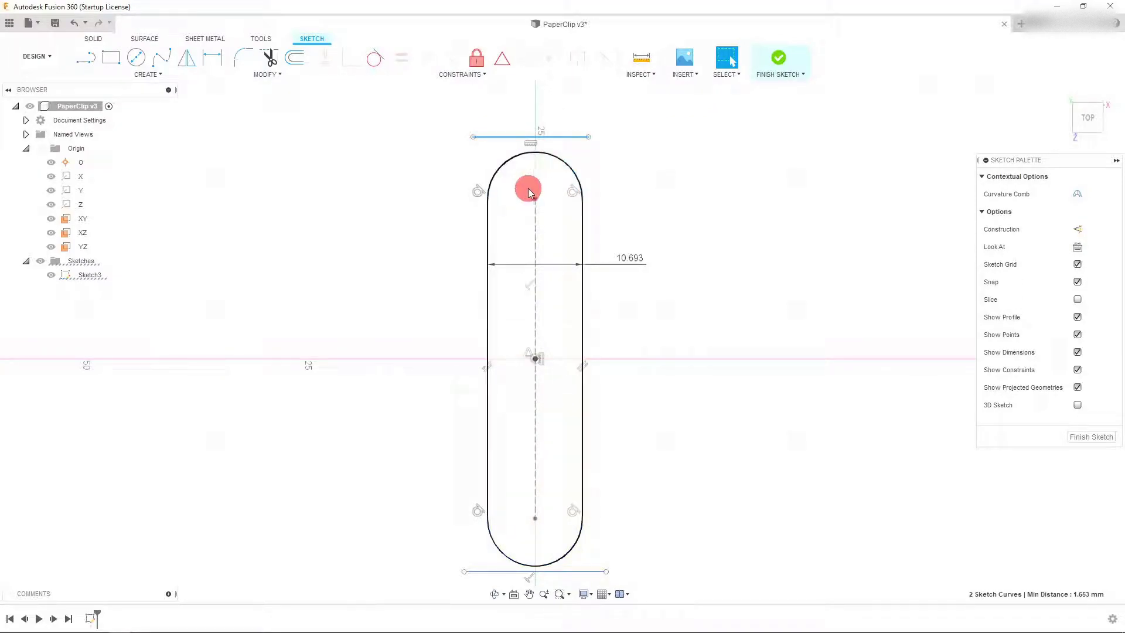
{"action": "left_click", "coordinate": [378, 60]}
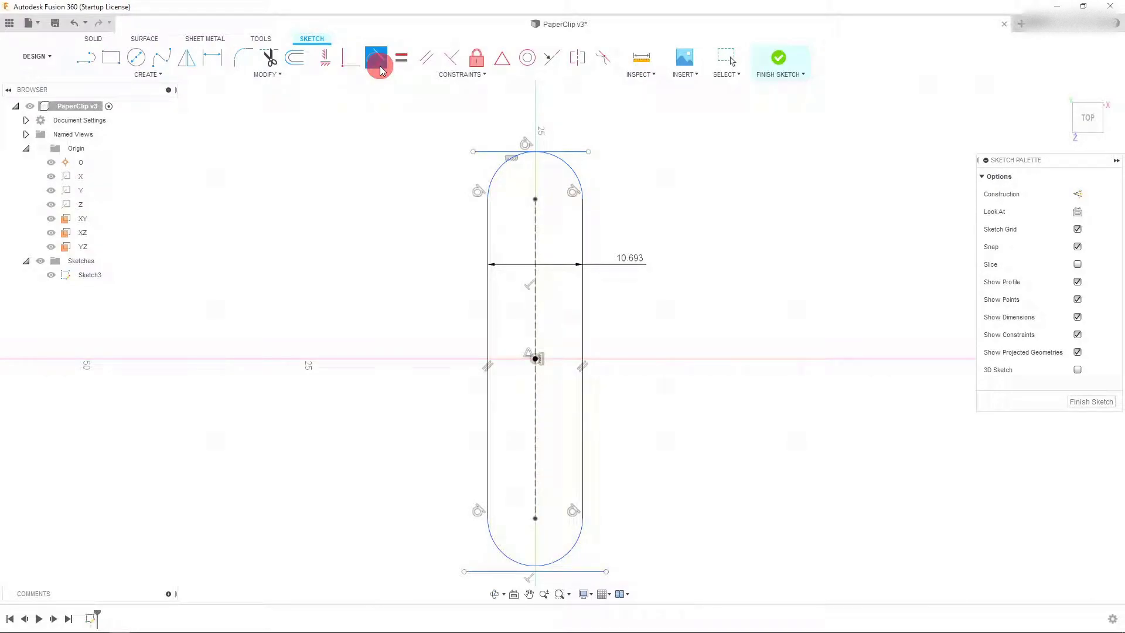
{"action": "left_click", "coordinate": [573, 144]}
{"action": "left_click", "coordinate": [552, 120]}
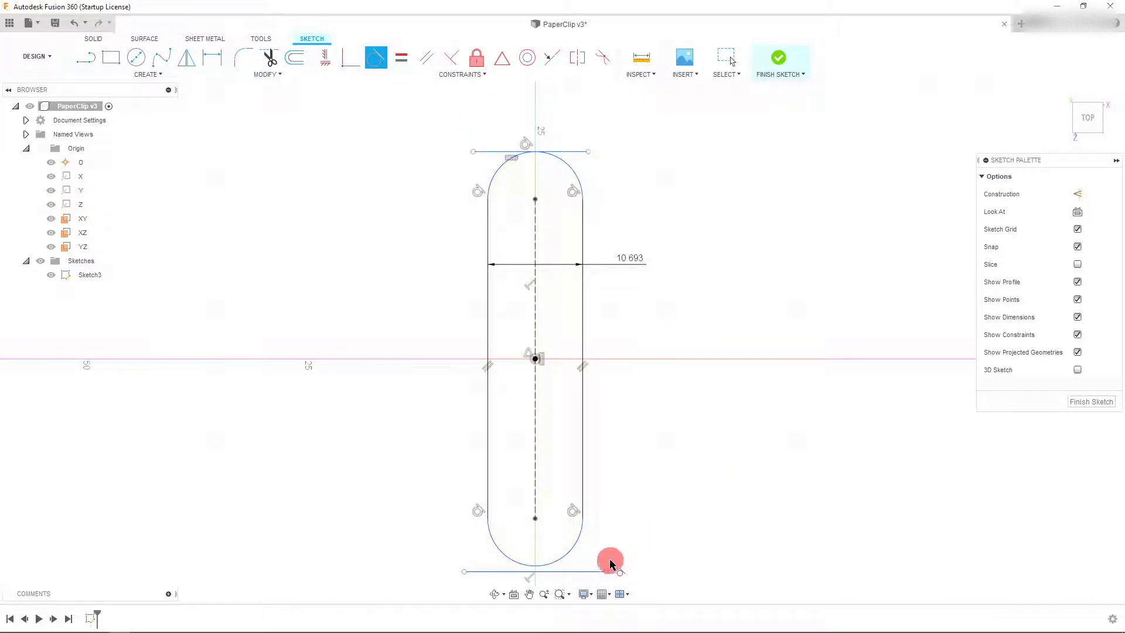
{"action": "left_click", "coordinate": [577, 572]}
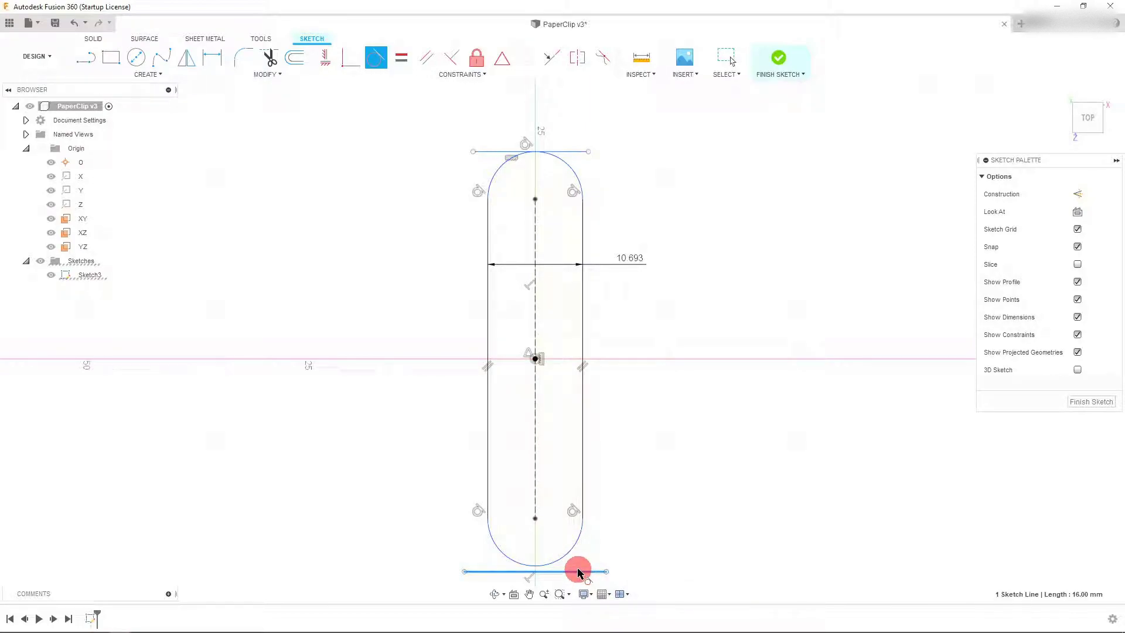
{"action": "left_click", "coordinate": [561, 559]}
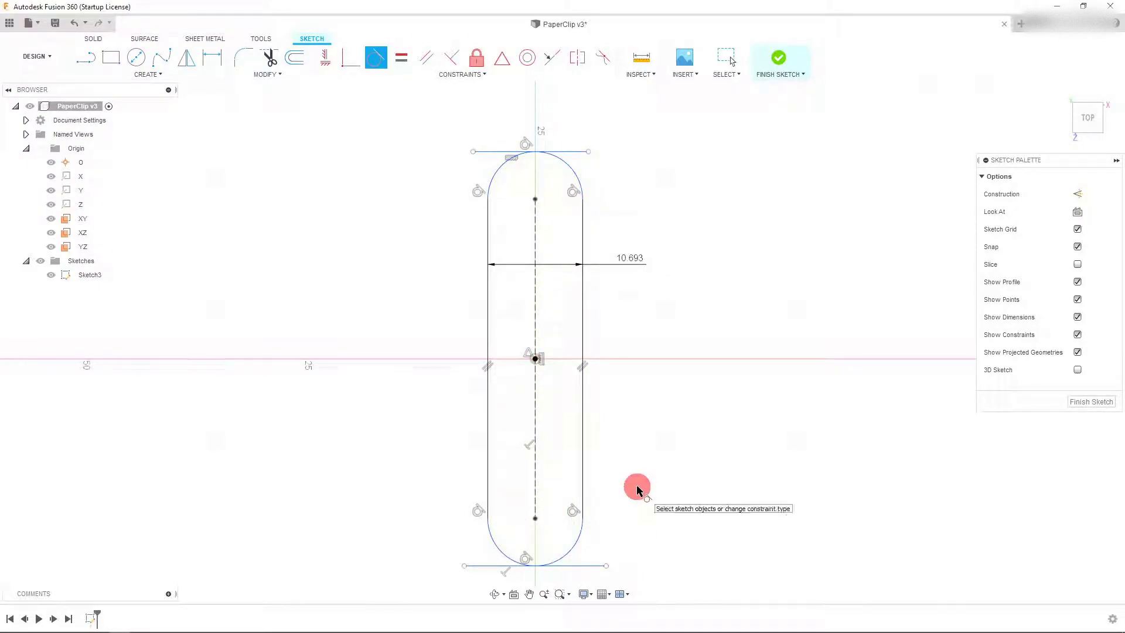
{"action": "key", "text": "Escape"}
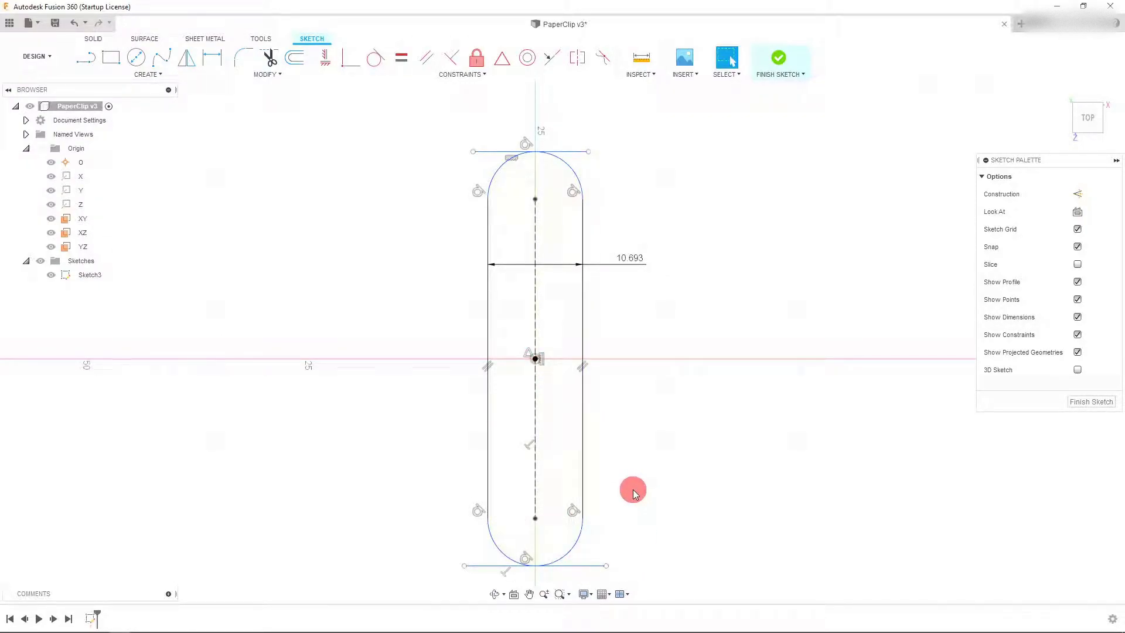
Dimension the slot's overall length between the two tangent lines as 1.865 in.
{"action": "left_click", "coordinate": [212, 58]}
{"action": "left_click", "coordinate": [587, 153]}
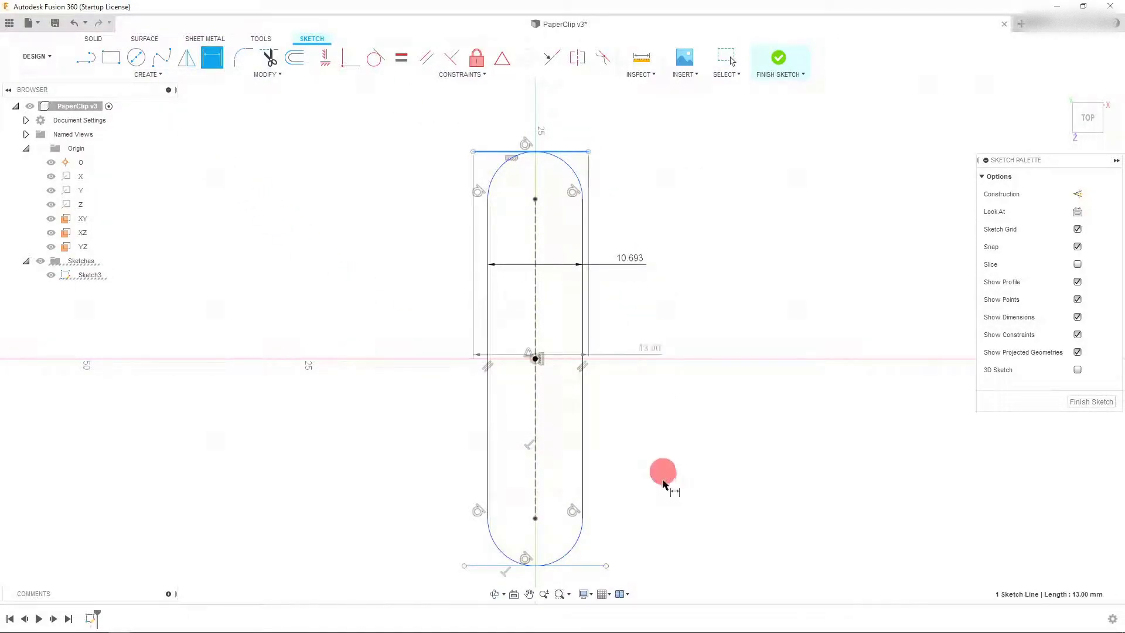
{"action": "left_click", "coordinate": [601, 566]}
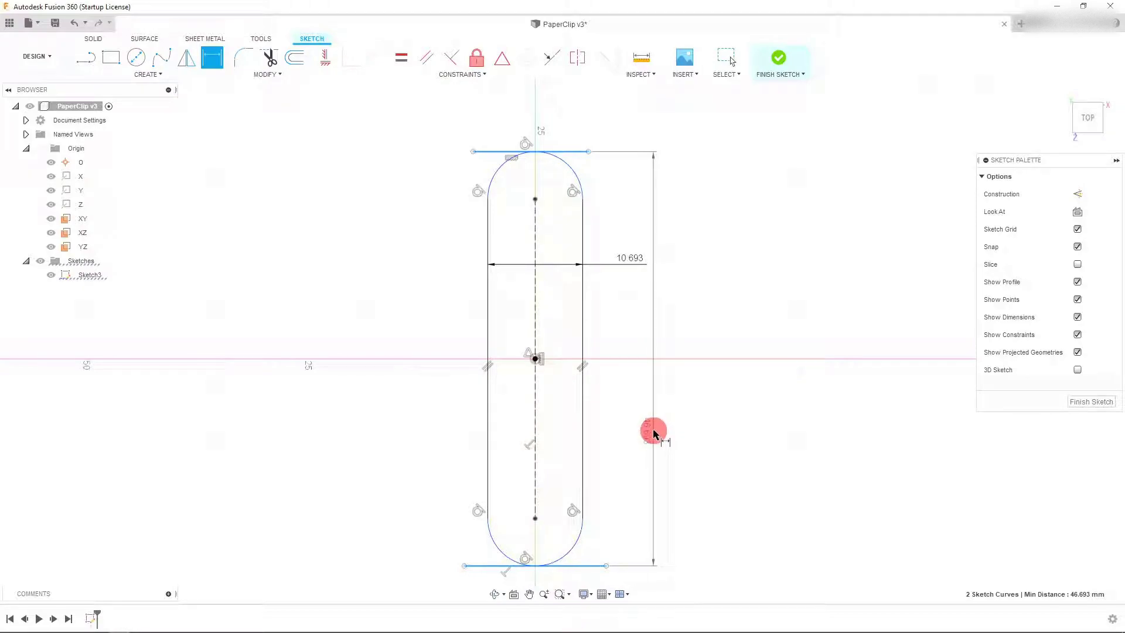
{"action": "left_click", "coordinate": [648, 404]}
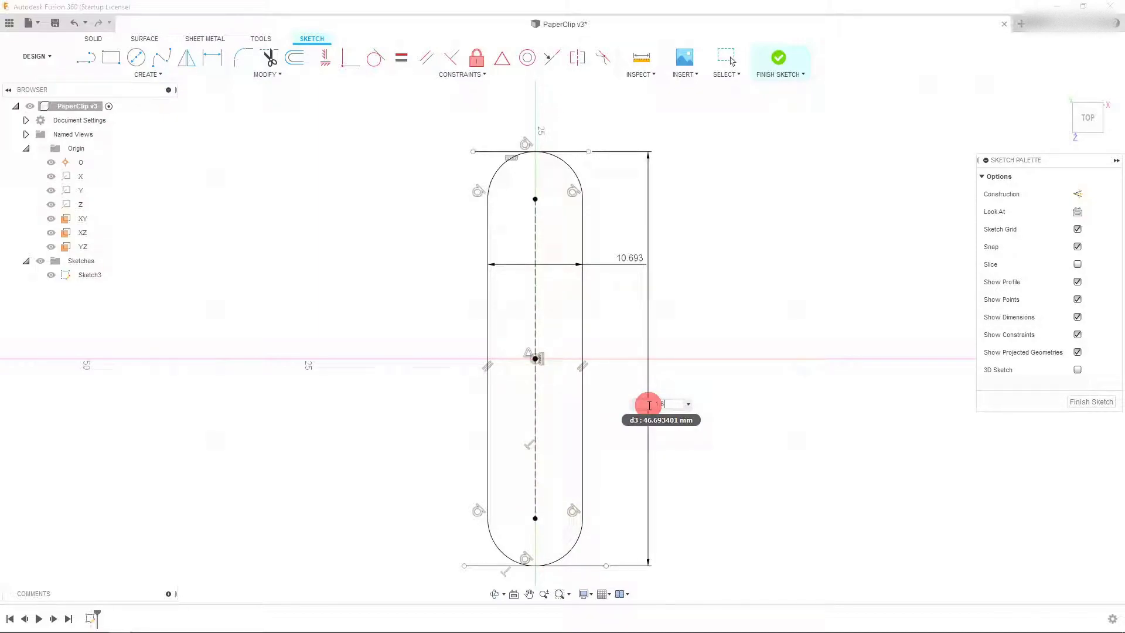
{"action": "type", "text": "1.865"}
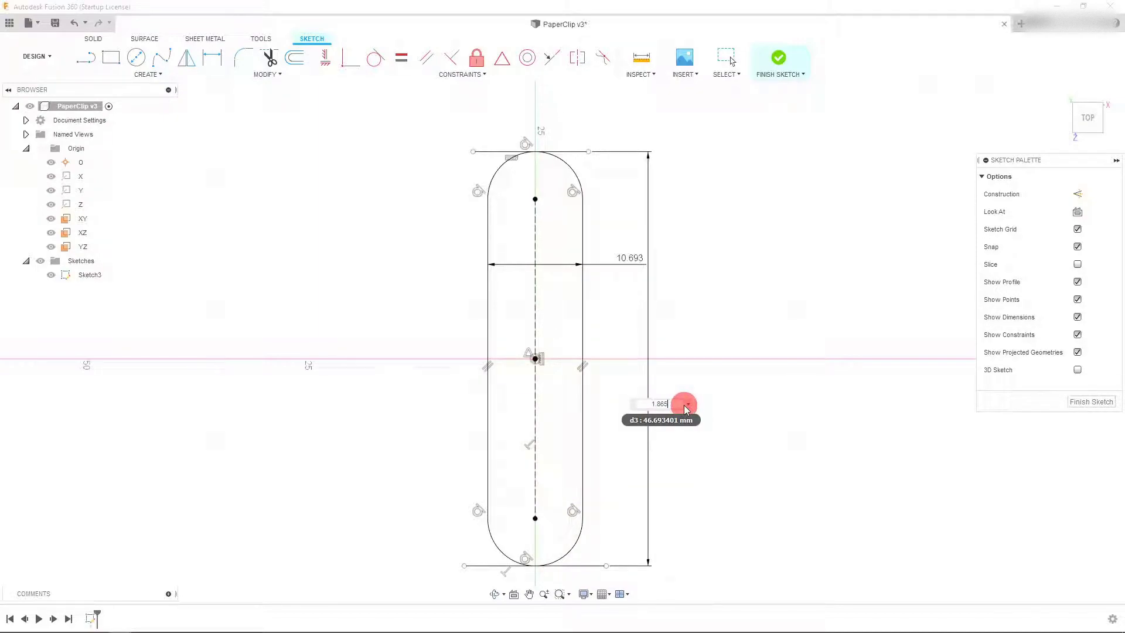
{"action": "type", "text": "in"}
{"action": "key", "text": "Return"}
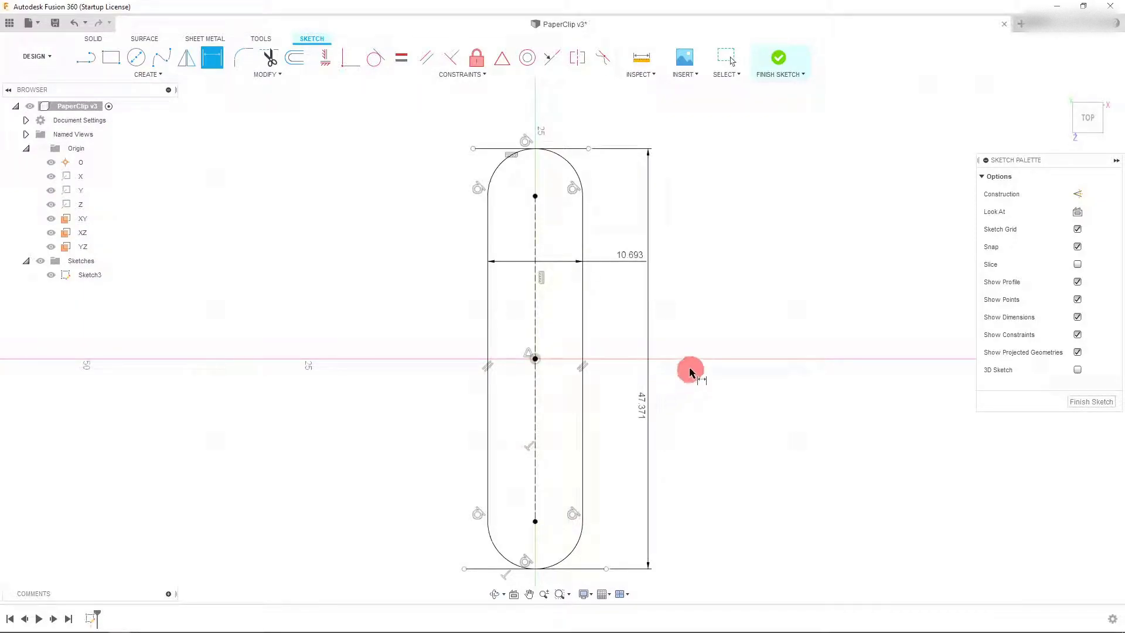
{"action": "key", "text": "Escape"}
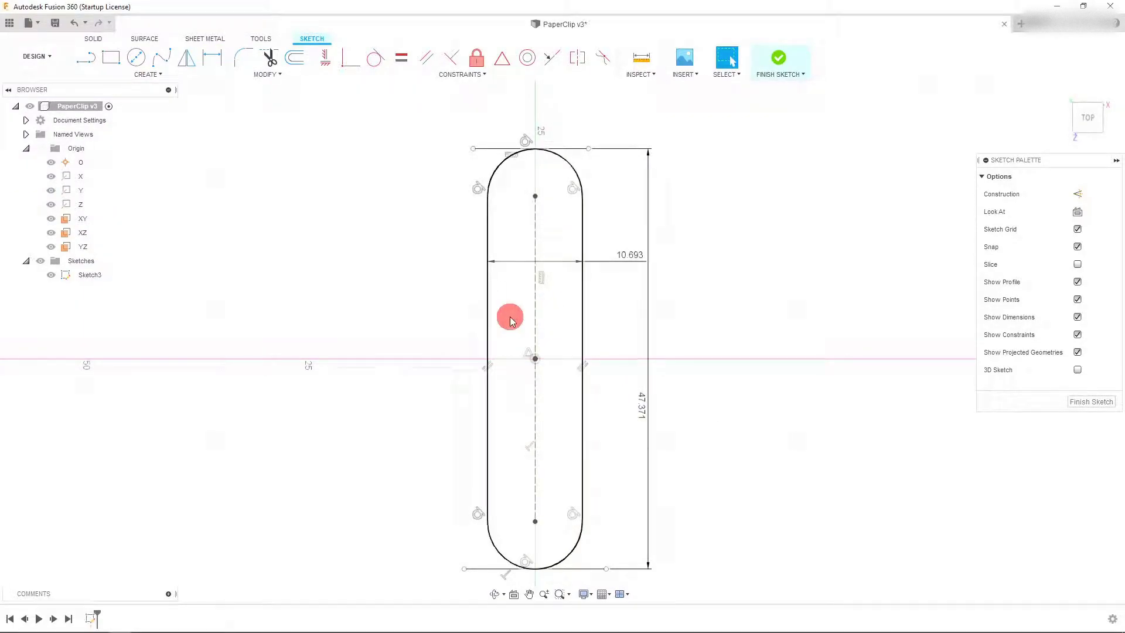
{"action": "scroll", "coordinate": [530, 345], "scroll_direction": "up", "scroll_amount": 1}
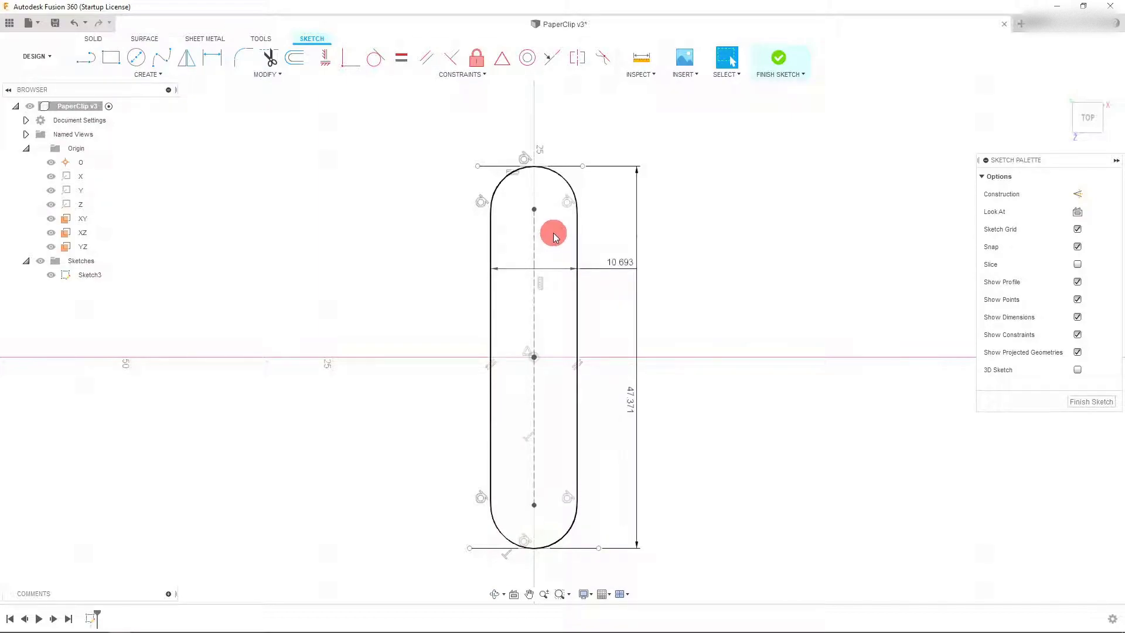
{"action": "left_click", "coordinate": [534, 208]}
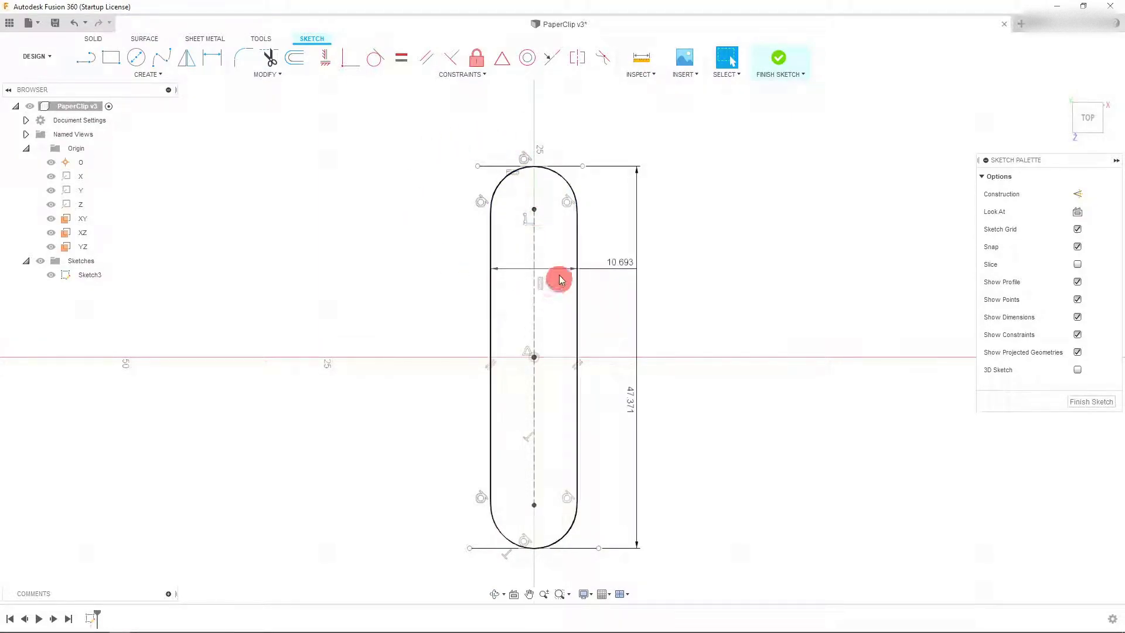
{"action": "left_click", "coordinate": [533, 207]}
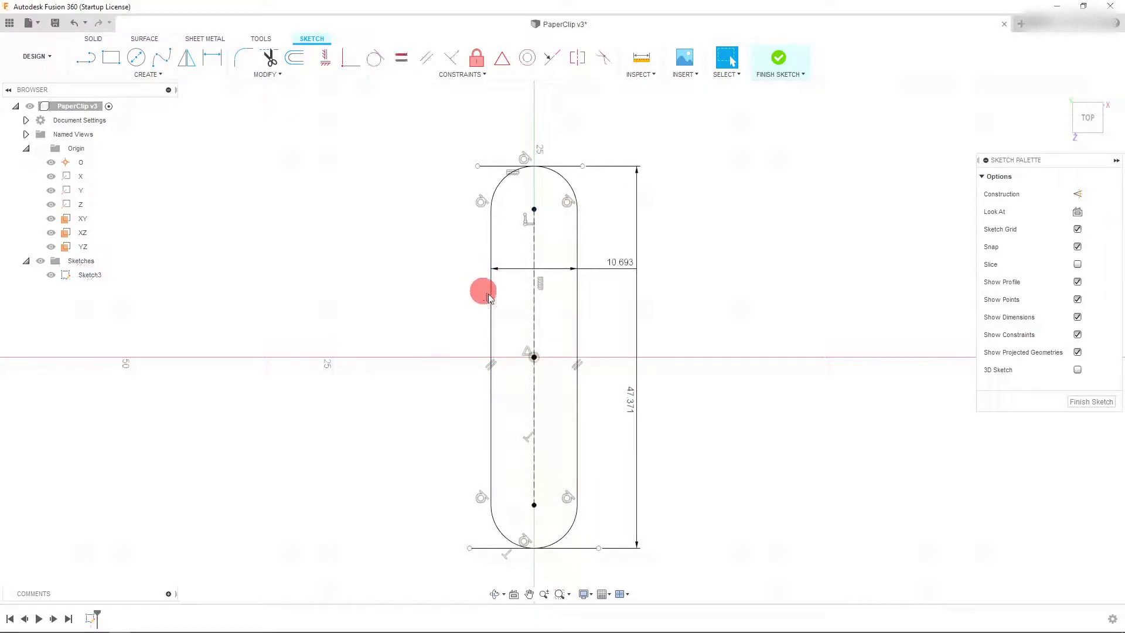
{"action": "left_click", "coordinate": [618, 324]}
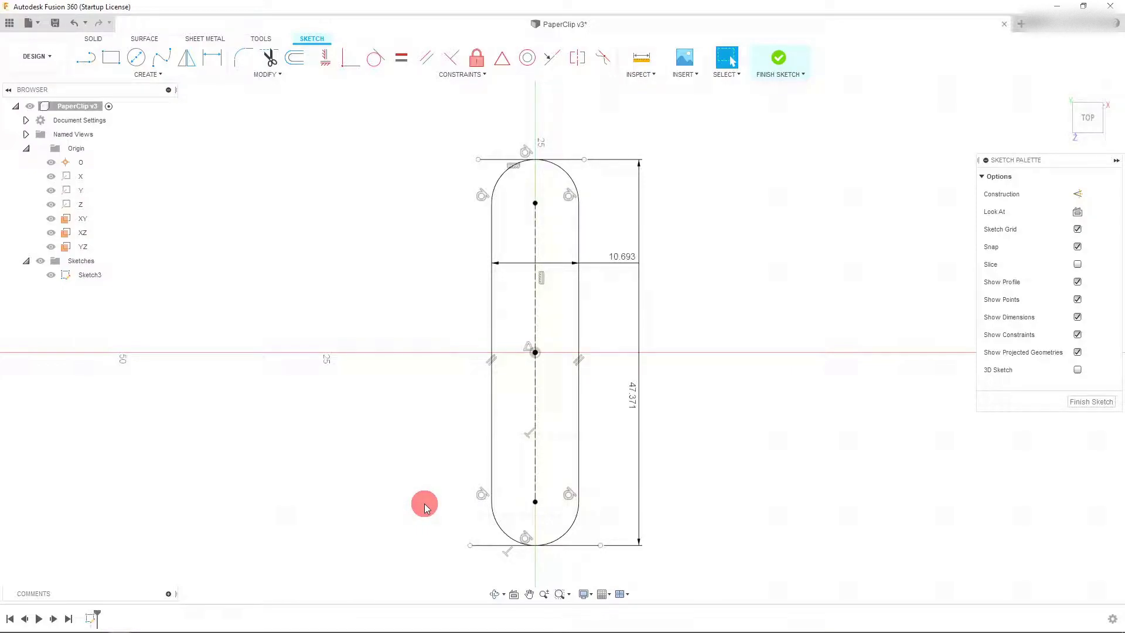
Delete the arc that closes the lower end of the slot.
{"action": "left_click", "coordinate": [502, 531]}
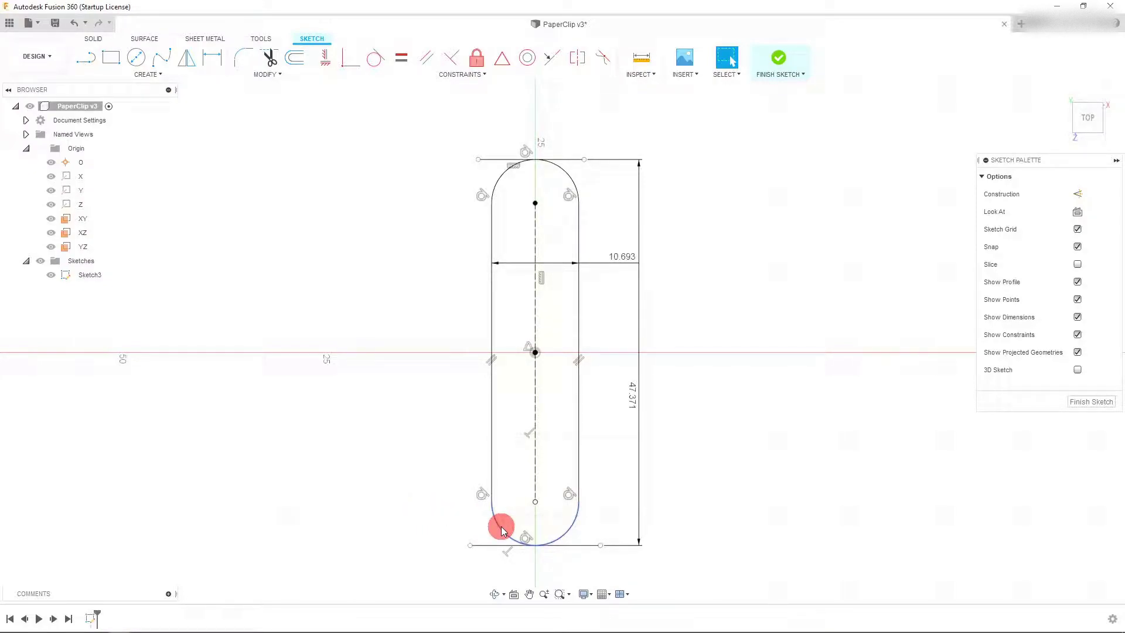
{"action": "left_click", "coordinate": [502, 530]}
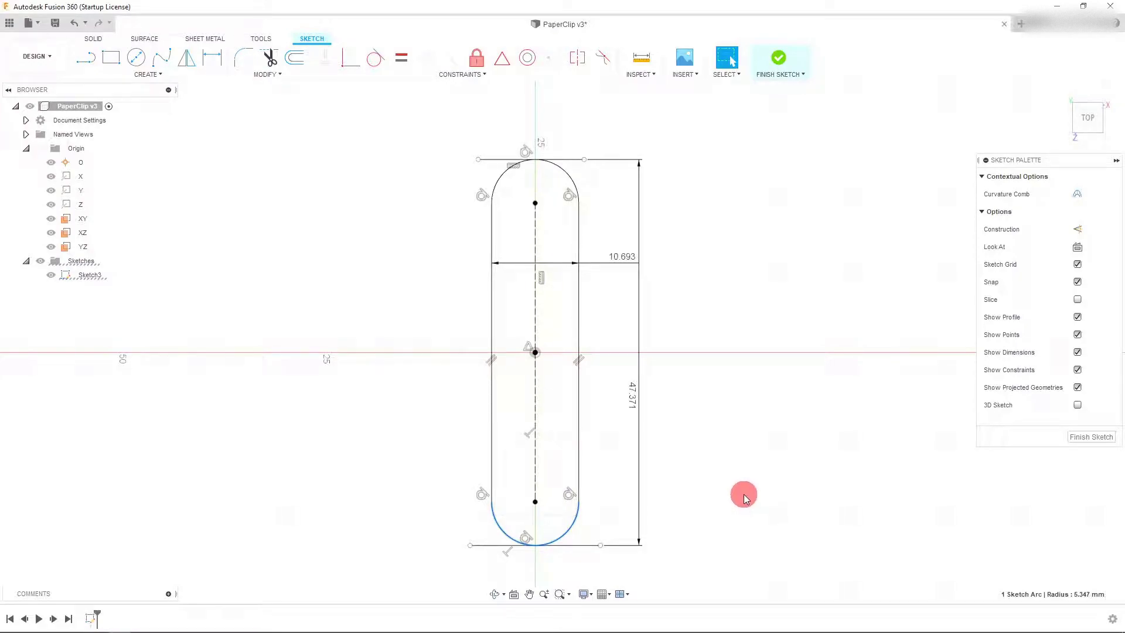
{"action": "key", "text": "Delete"}
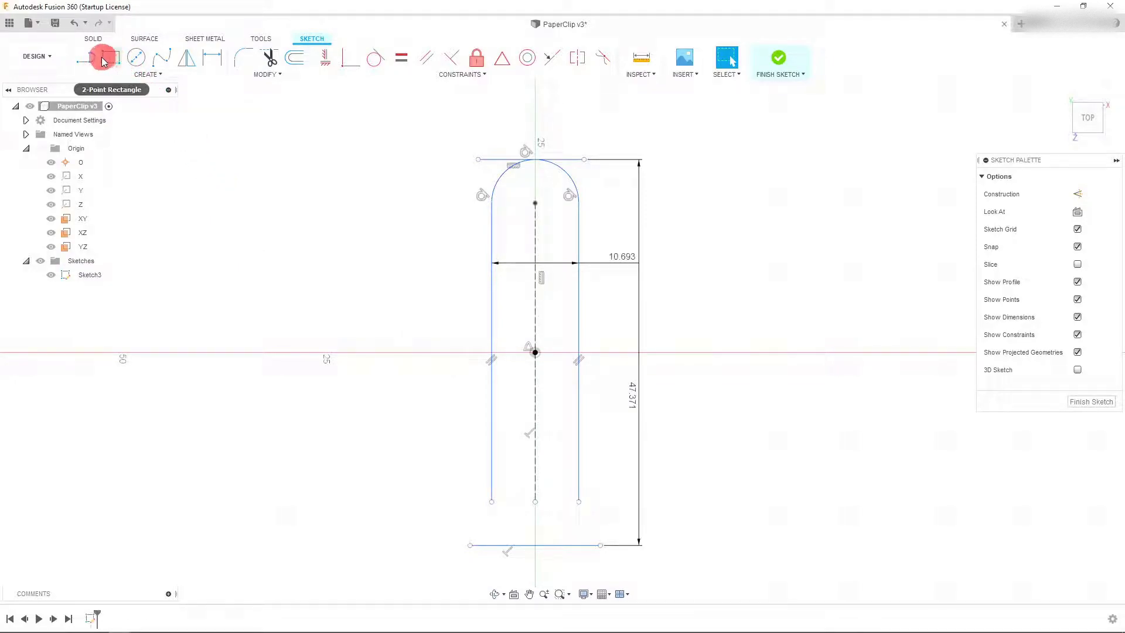
Draw a three-point arc about 10 mm wide from the right side line's lower end to just inside the left side line's lower end.
{"action": "left_click", "coordinate": [136, 74]}
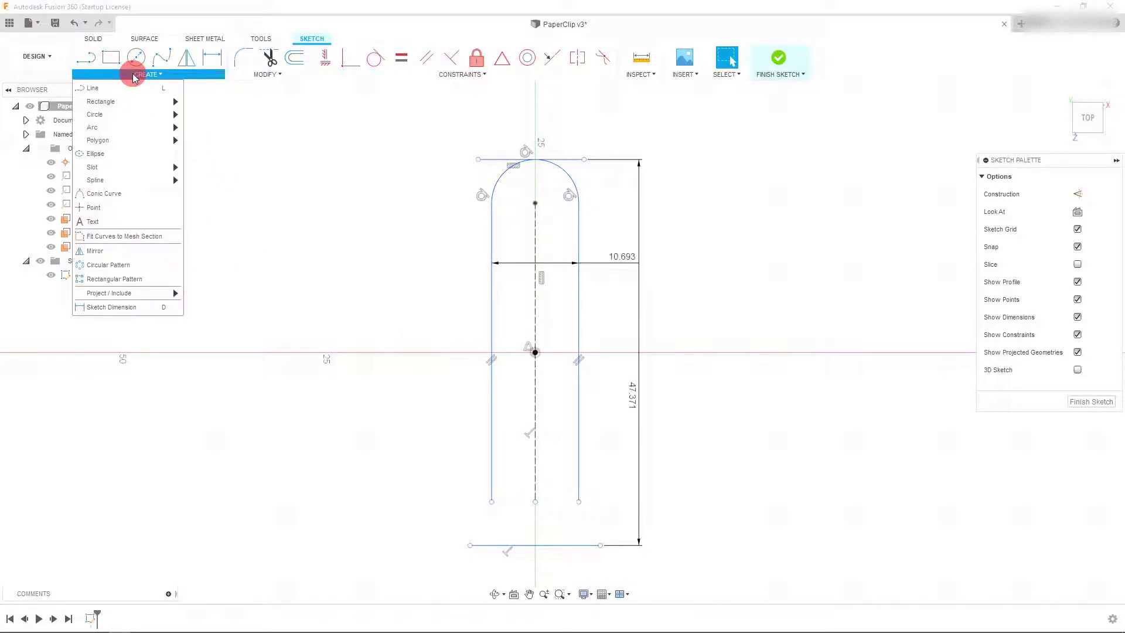
{"action": "mouse_move", "coordinate": [157, 128]}
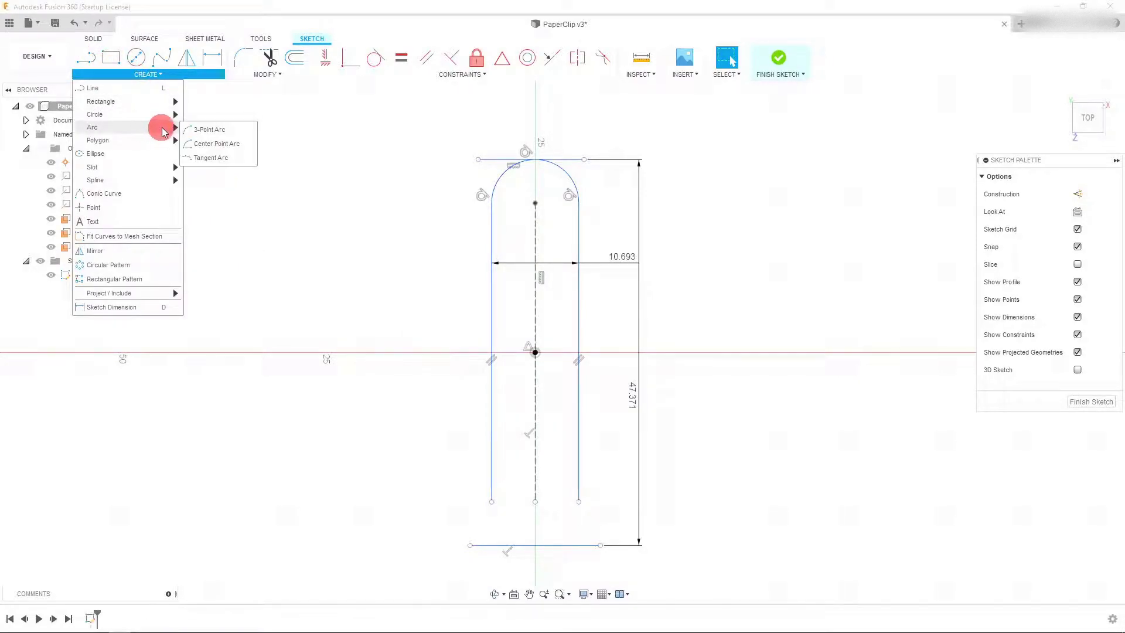
{"action": "left_click", "coordinate": [193, 130]}
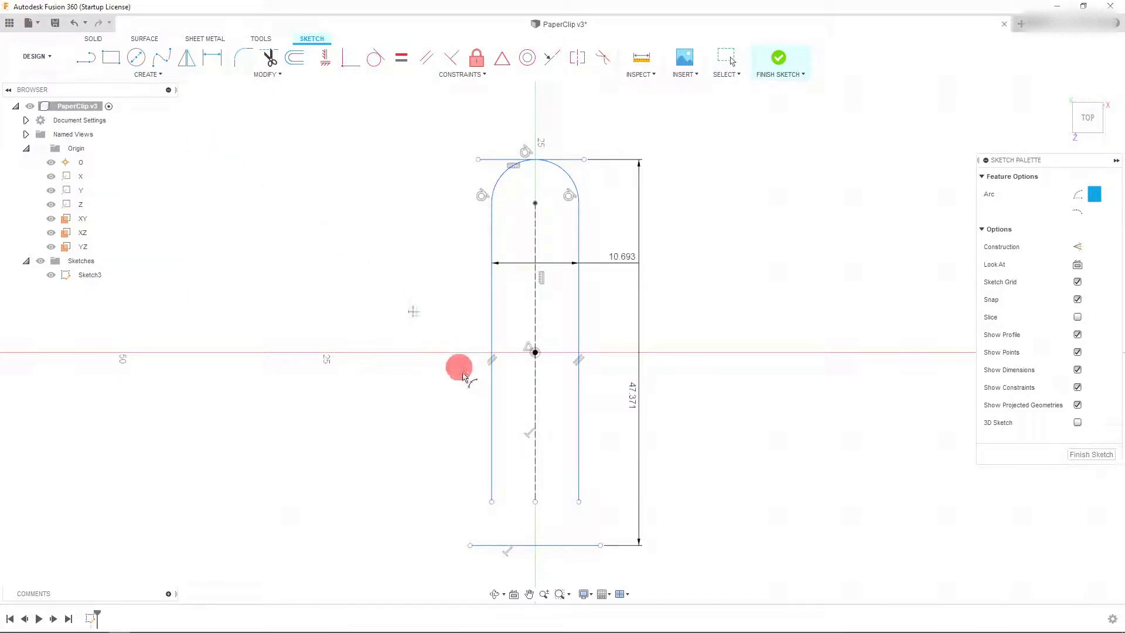
{"action": "left_click", "coordinate": [579, 503]}
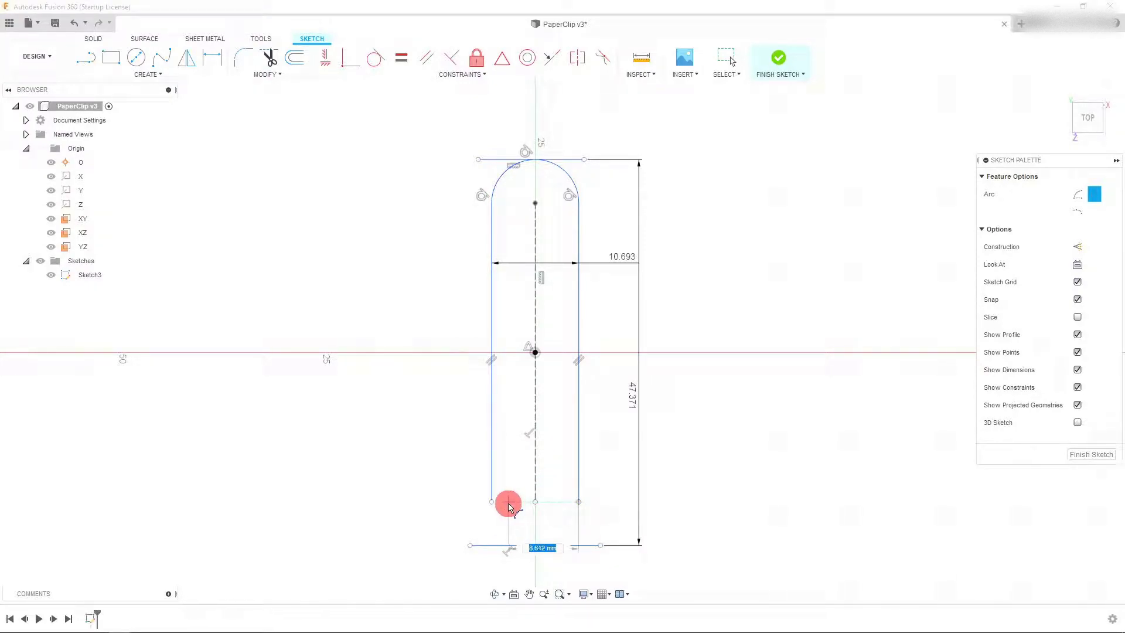
{"action": "scroll", "coordinate": [515, 506], "scroll_direction": "up", "scroll_amount": 3}
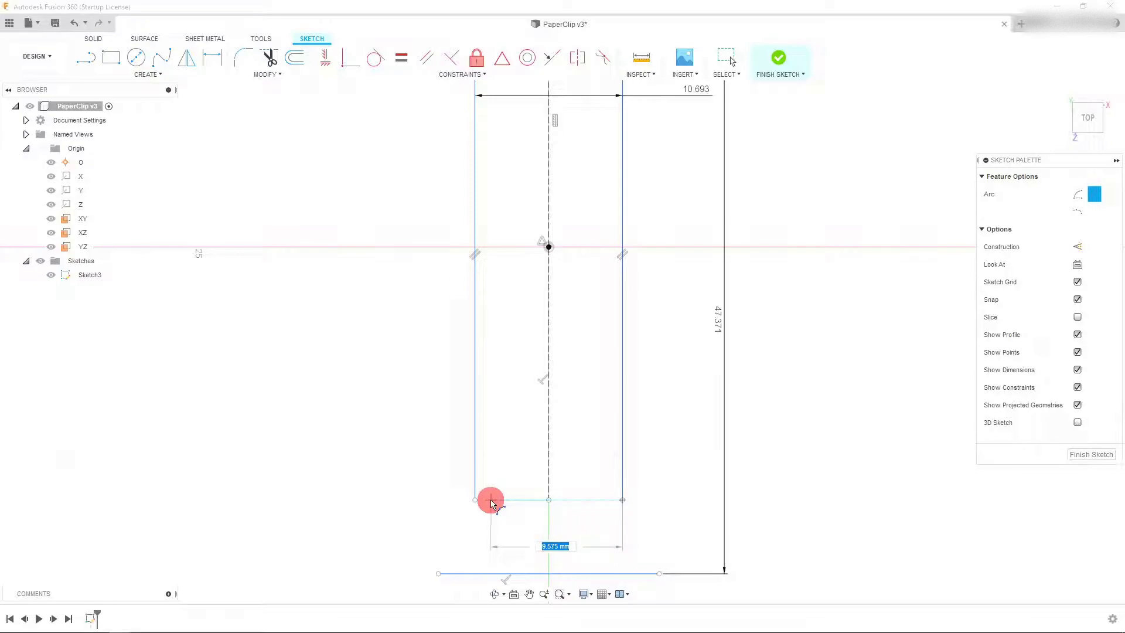
{"action": "left_click", "coordinate": [488, 500]}
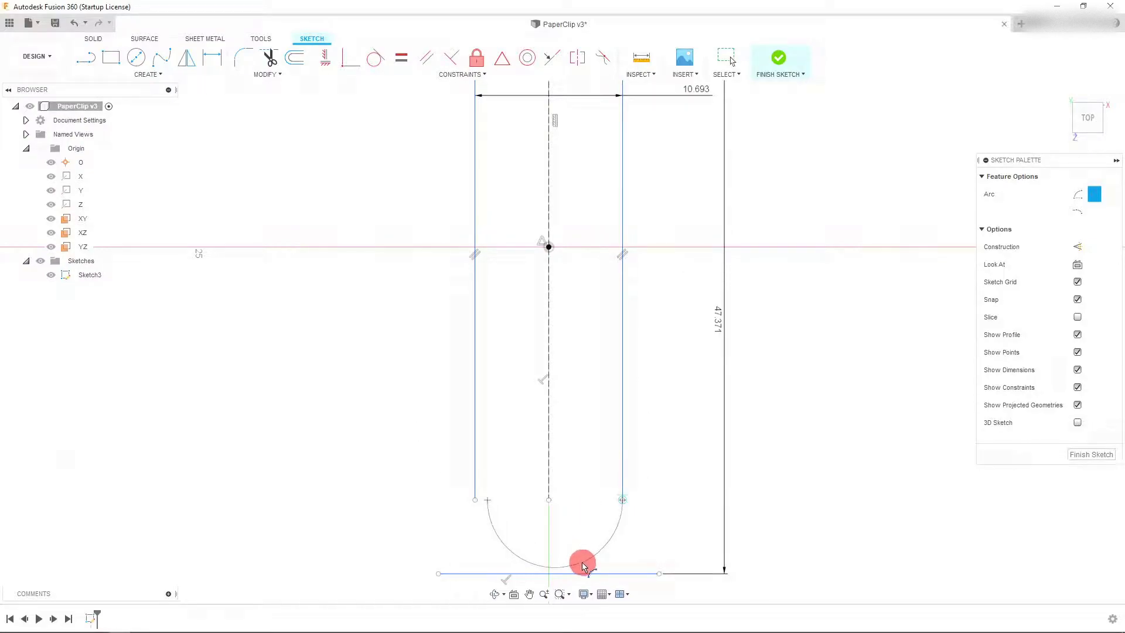
{"action": "left_click", "coordinate": [582, 565]}
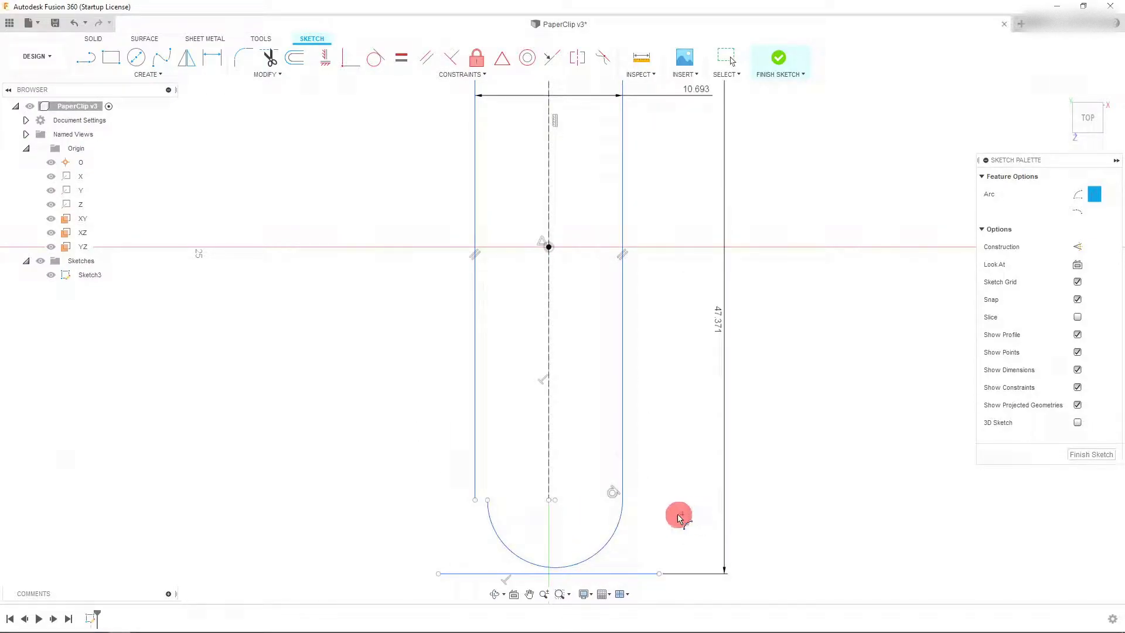
{"action": "key", "text": "Escape"}
Delete the overall-length dimension between the upper and lower horizontal lines.
{"action": "scroll", "coordinate": [550, 515], "scroll_direction": "down", "scroll_amount": 3}
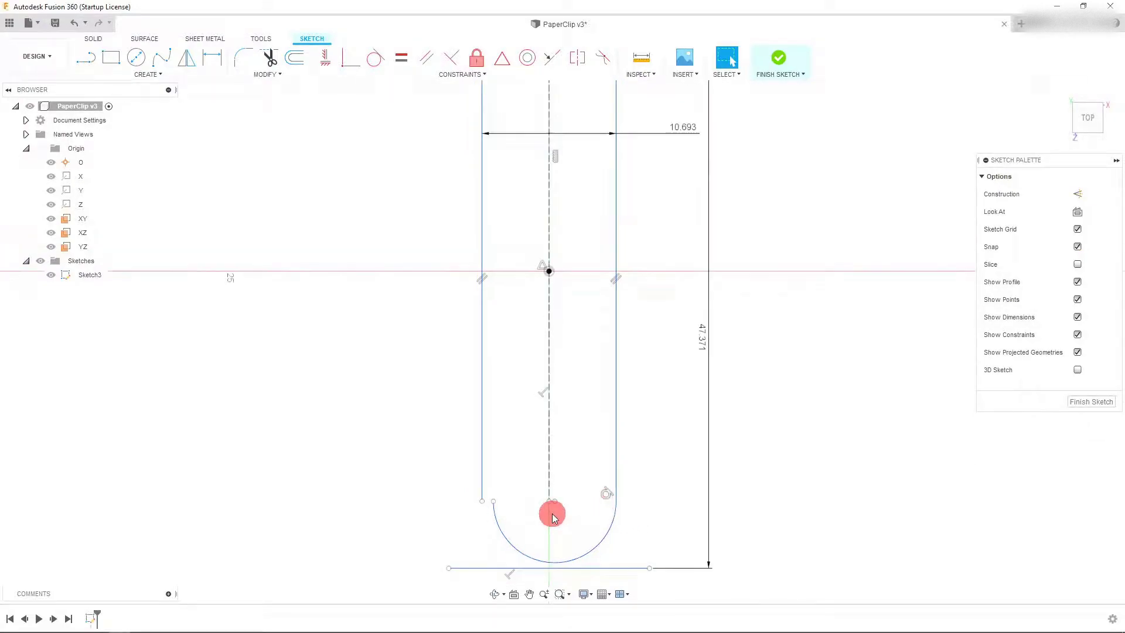
{"action": "scroll", "coordinate": [606, 578], "scroll_direction": "down", "scroll_amount": 3}
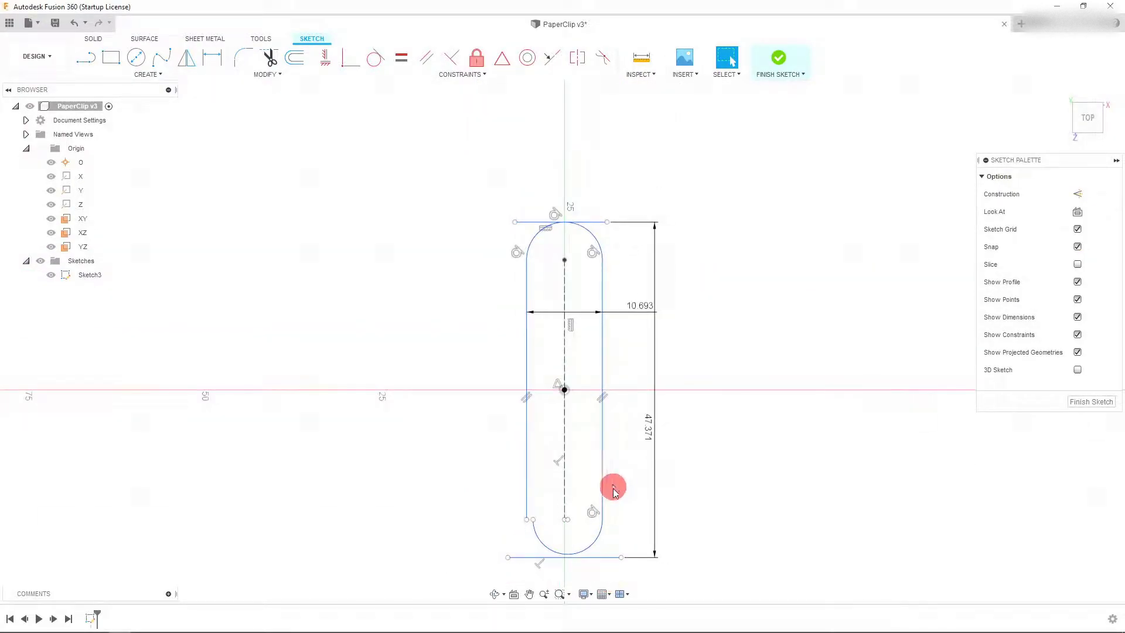
{"action": "scroll", "coordinate": [608, 539], "scroll_direction": "up", "scroll_amount": 1}
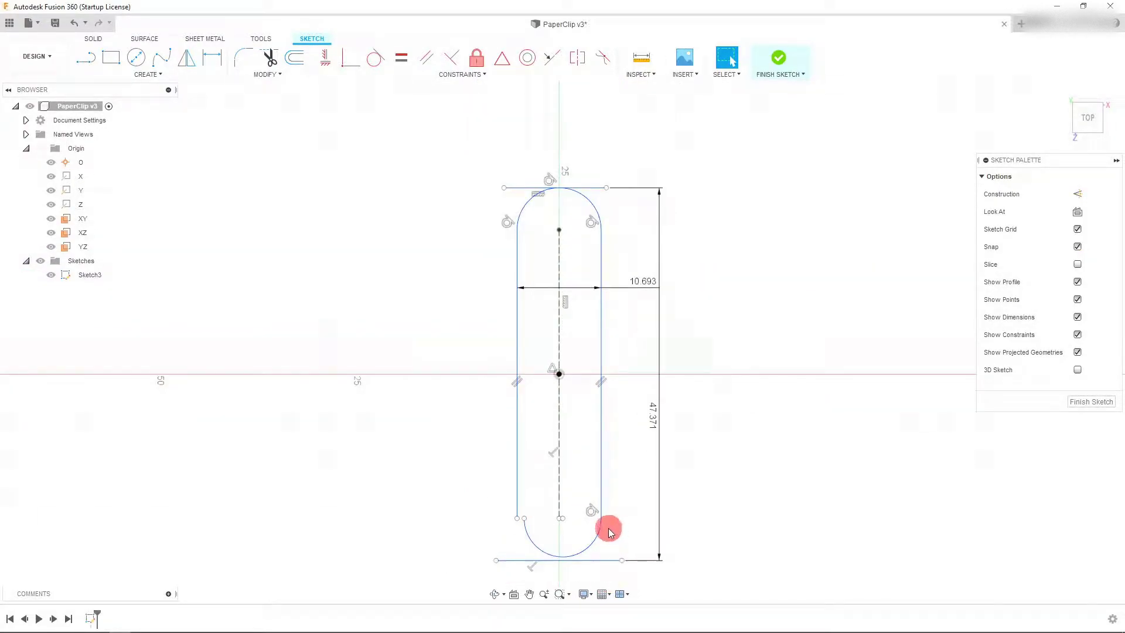
{"action": "left_click", "coordinate": [653, 421]}
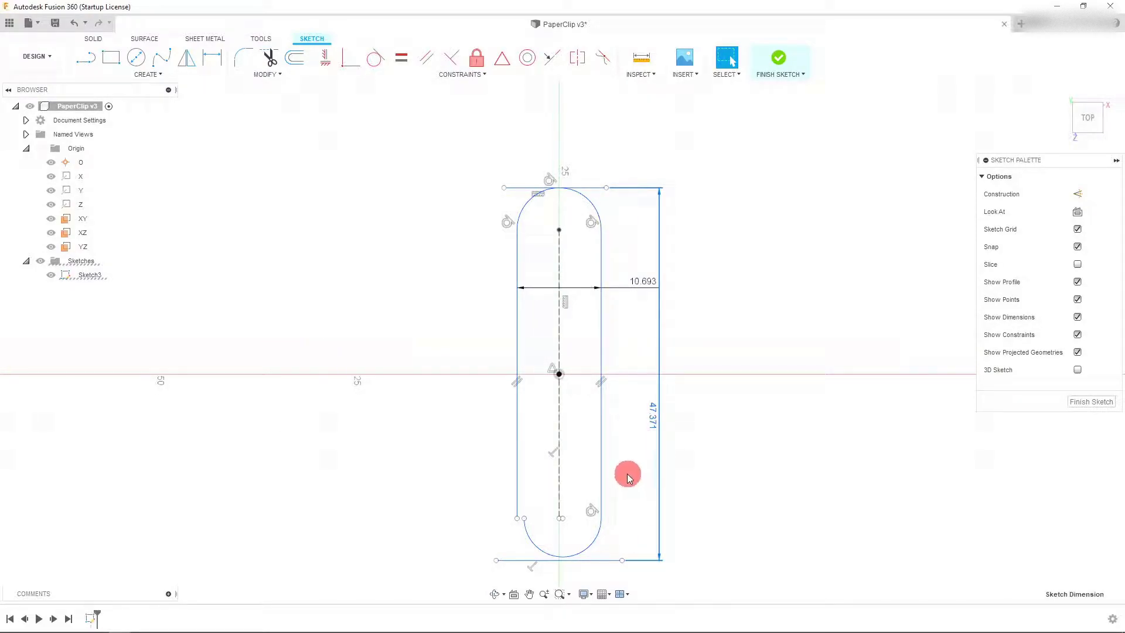
{"action": "key", "text": "Delete"}
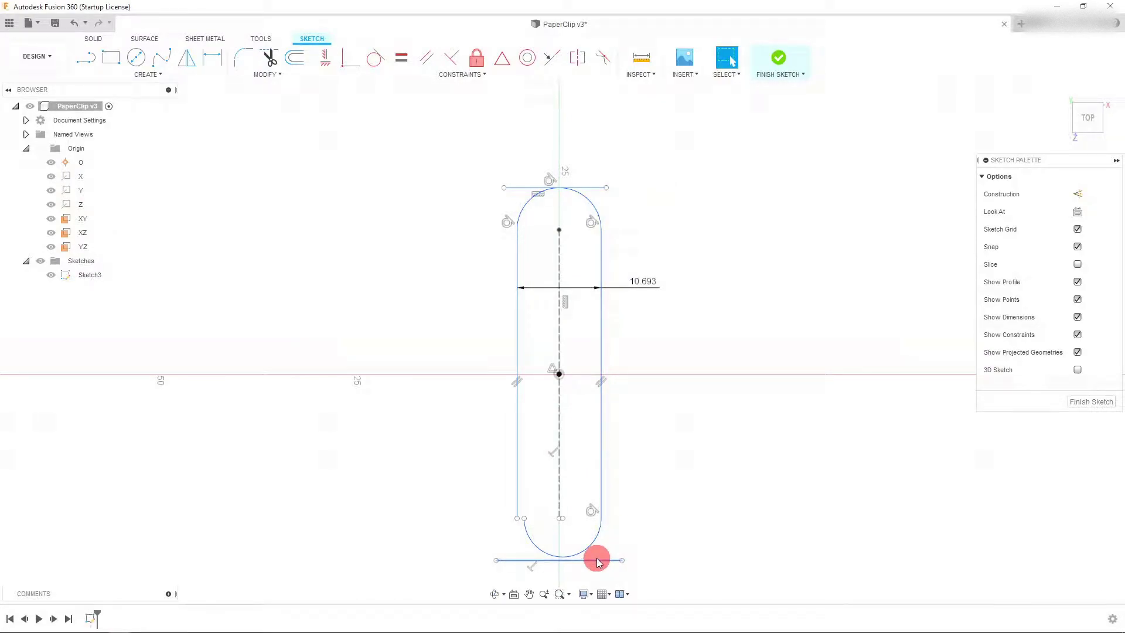
Apply a tangent constraint between the lower horizontal line and the new lower arc.
{"action": "left_click", "coordinate": [599, 562]}
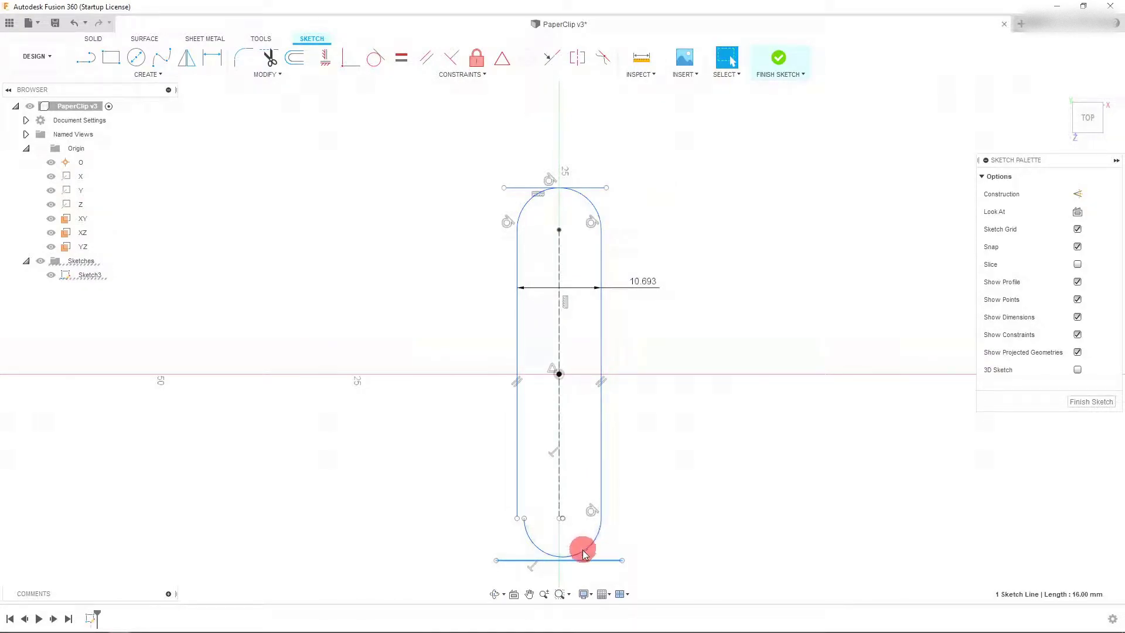
{"action": "left_click", "coordinate": [583, 552], "text": "ctrl"}
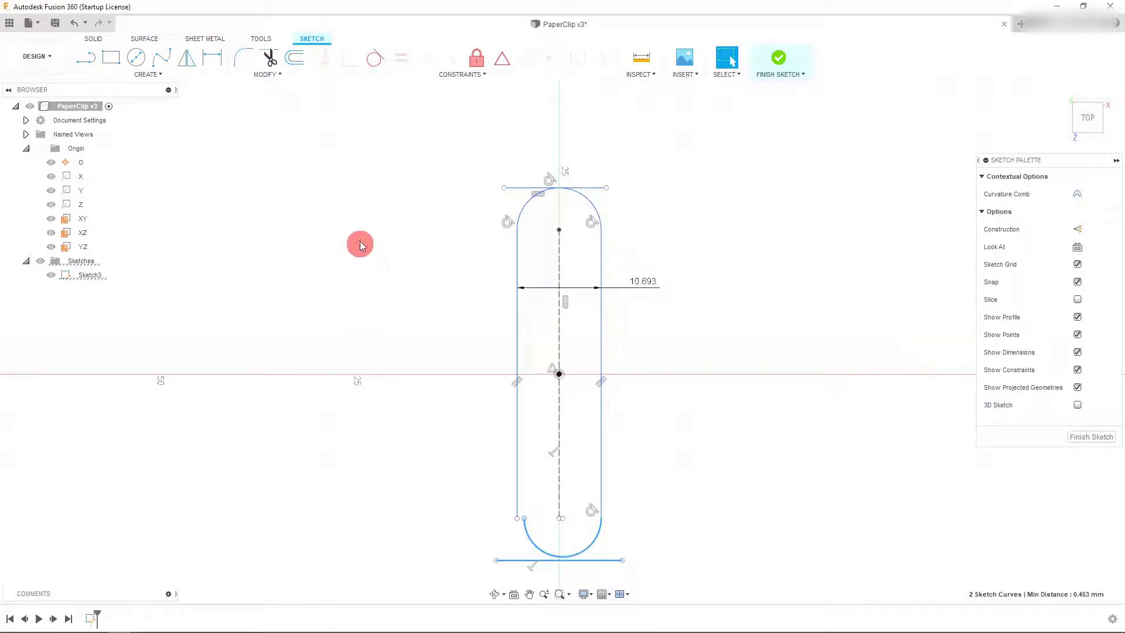
{"action": "left_click", "coordinate": [380, 63]}
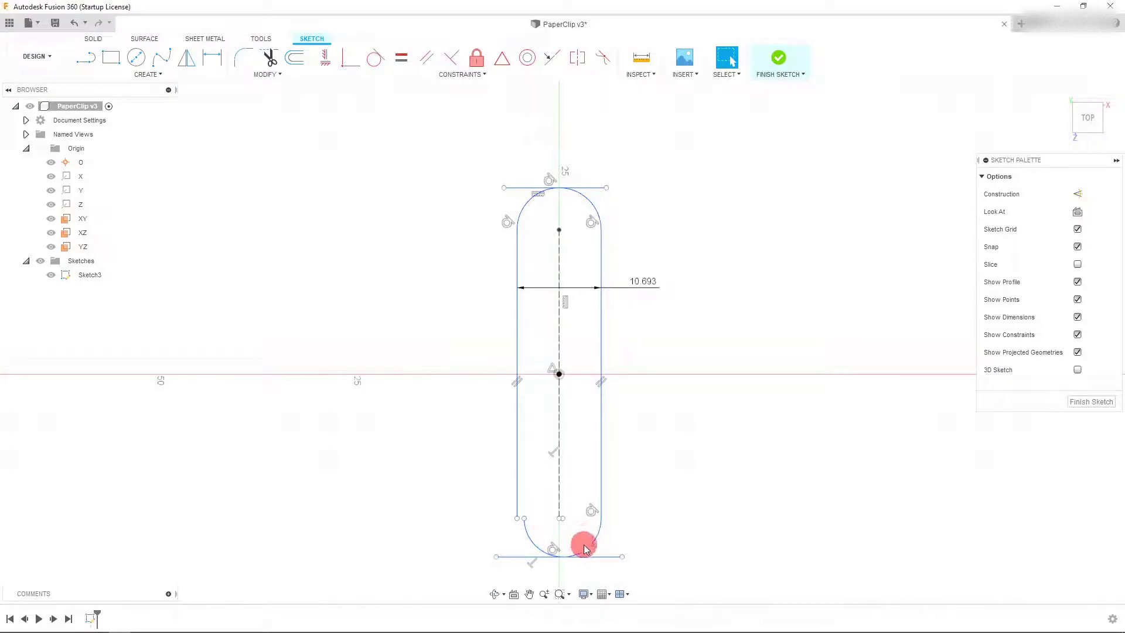
Dimension the overall length between the upper and lower tangent lines again, keeping the current distance.
{"action": "scroll", "coordinate": [585, 542], "scroll_direction": "up", "scroll_amount": 2}
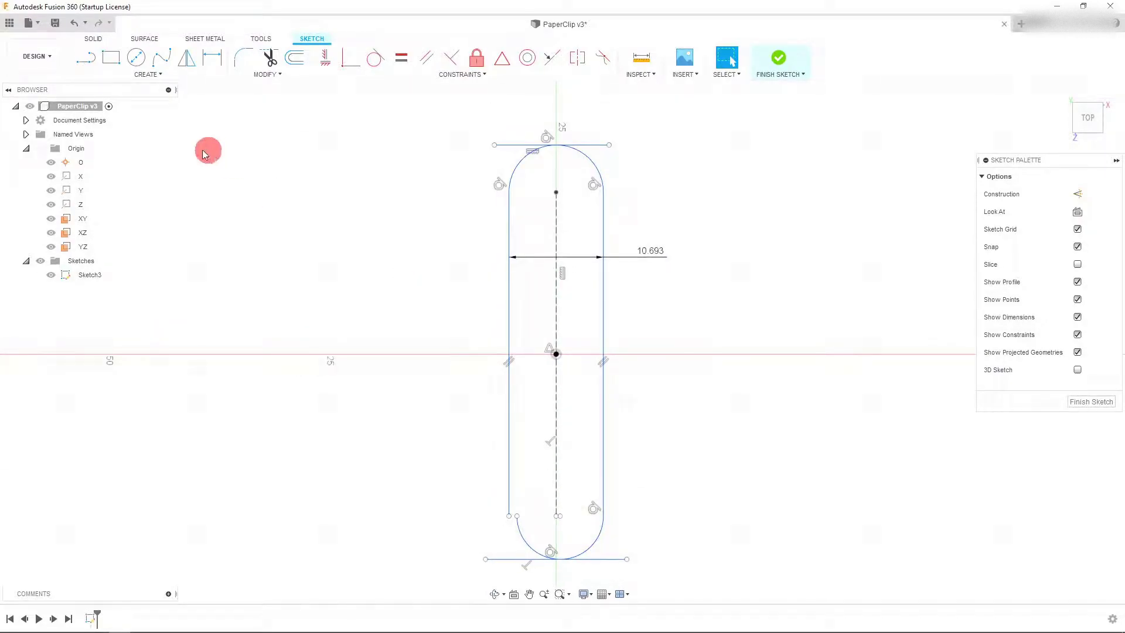
{"action": "left_click", "coordinate": [211, 58]}
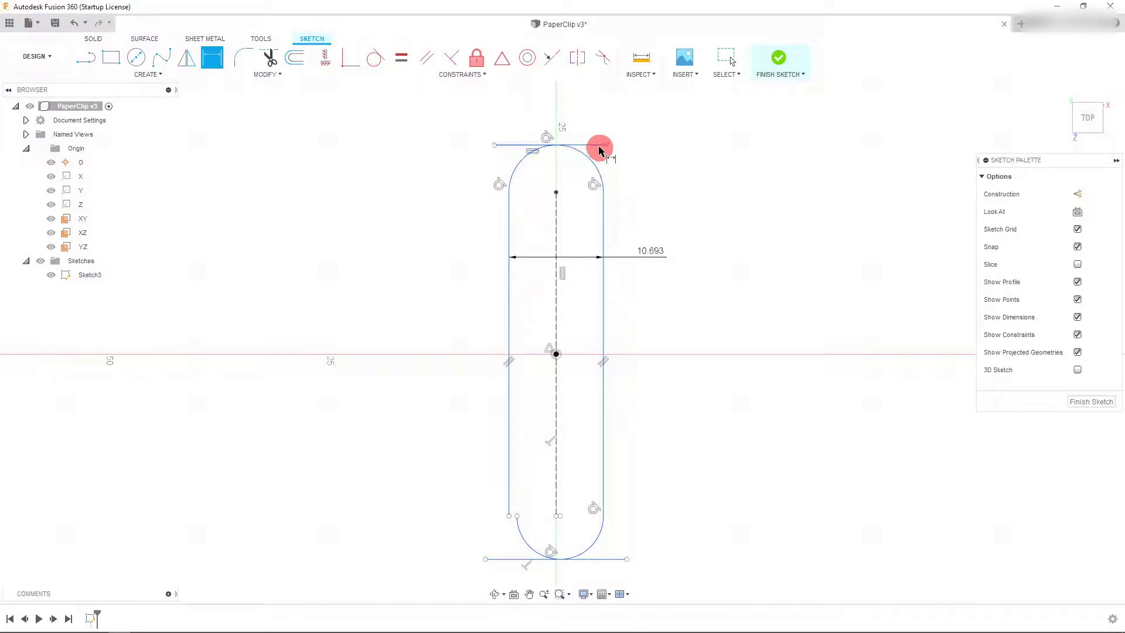
{"action": "left_click", "coordinate": [599, 560]}
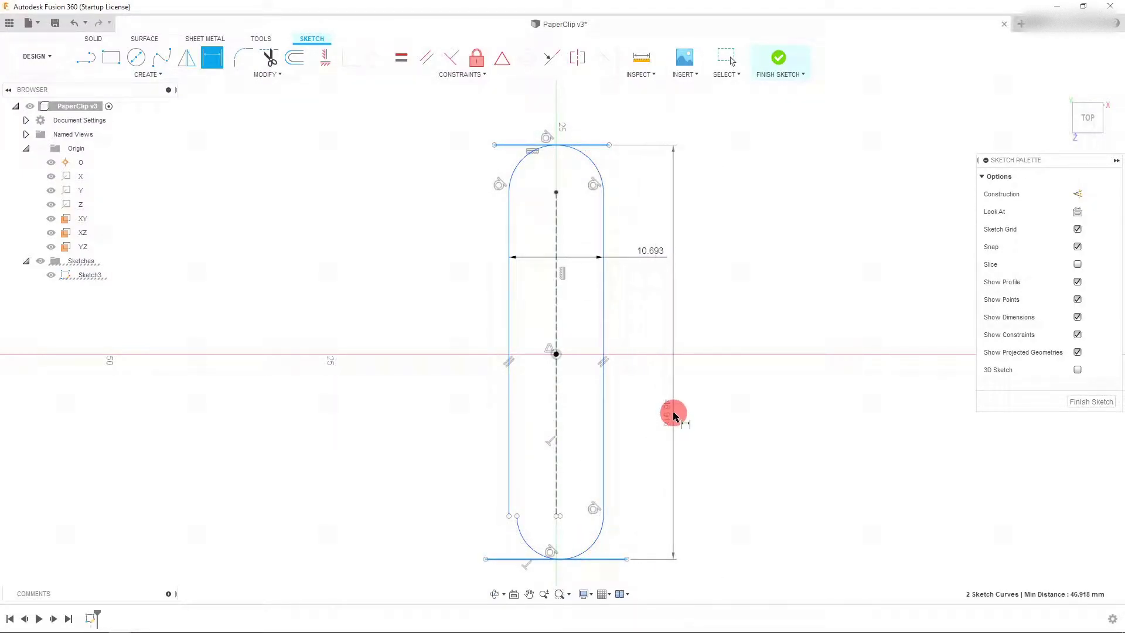
{"action": "left_click", "coordinate": [679, 432]}
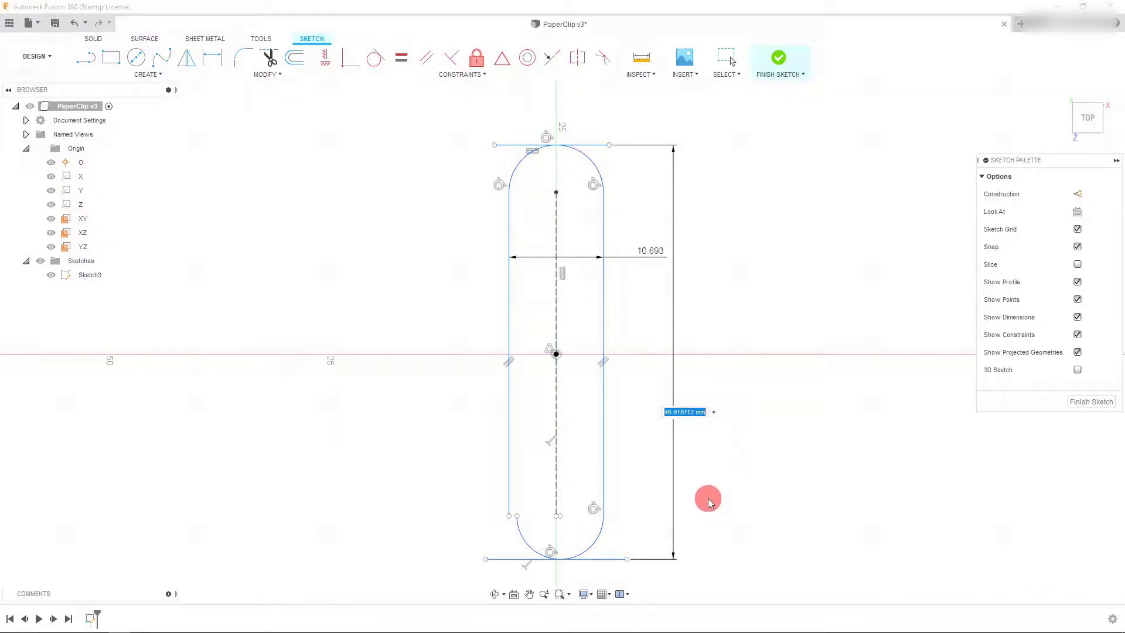
{"action": "key", "text": "Escape"}
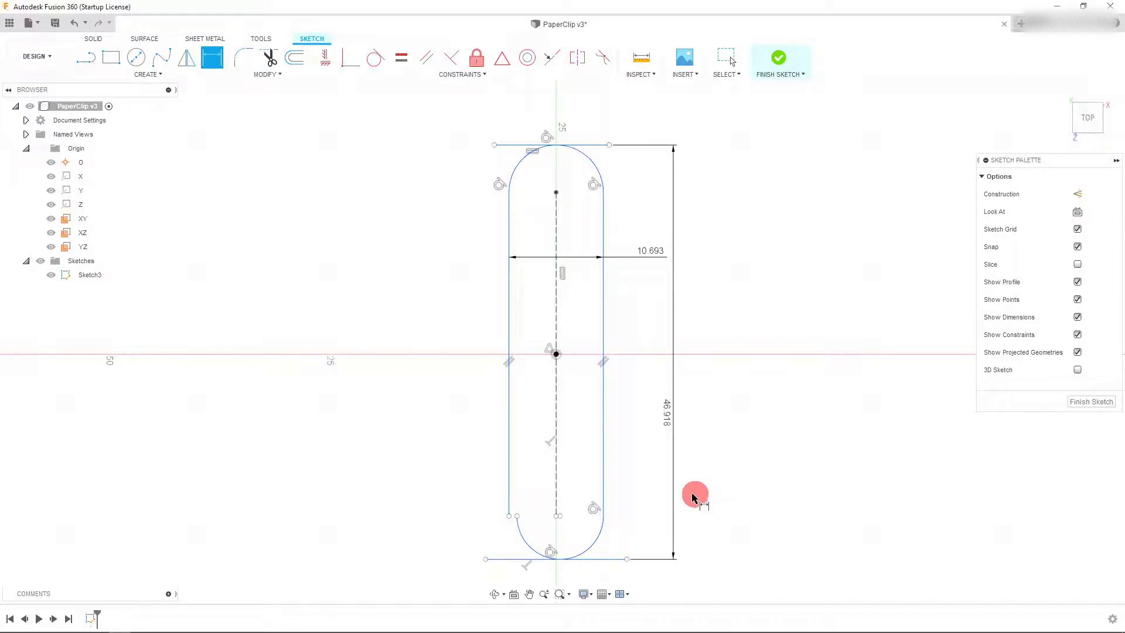
Draw a vertical line about 30 mm long upward from the lower arc's free end, just inside the outer left side line.
{"action": "scroll", "coordinate": [523, 523], "scroll_direction": "up", "scroll_amount": 2}
{"action": "scroll", "coordinate": [532, 528], "scroll_direction": "down", "scroll_amount": 3}
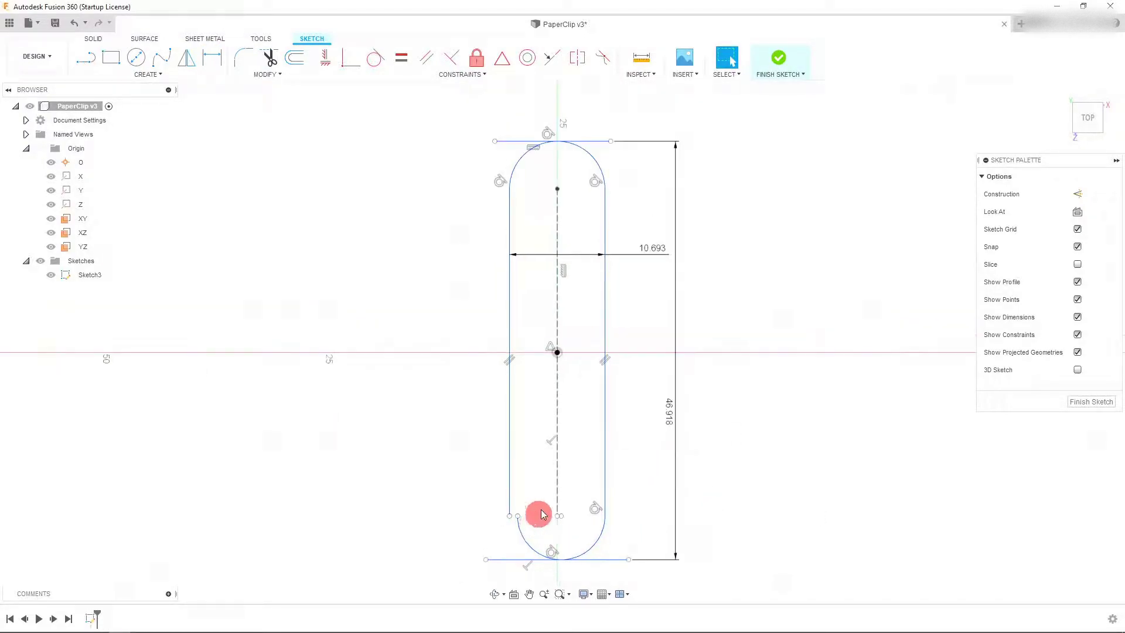
{"action": "scroll", "coordinate": [610, 369], "scroll_direction": "up", "scroll_amount": 1}
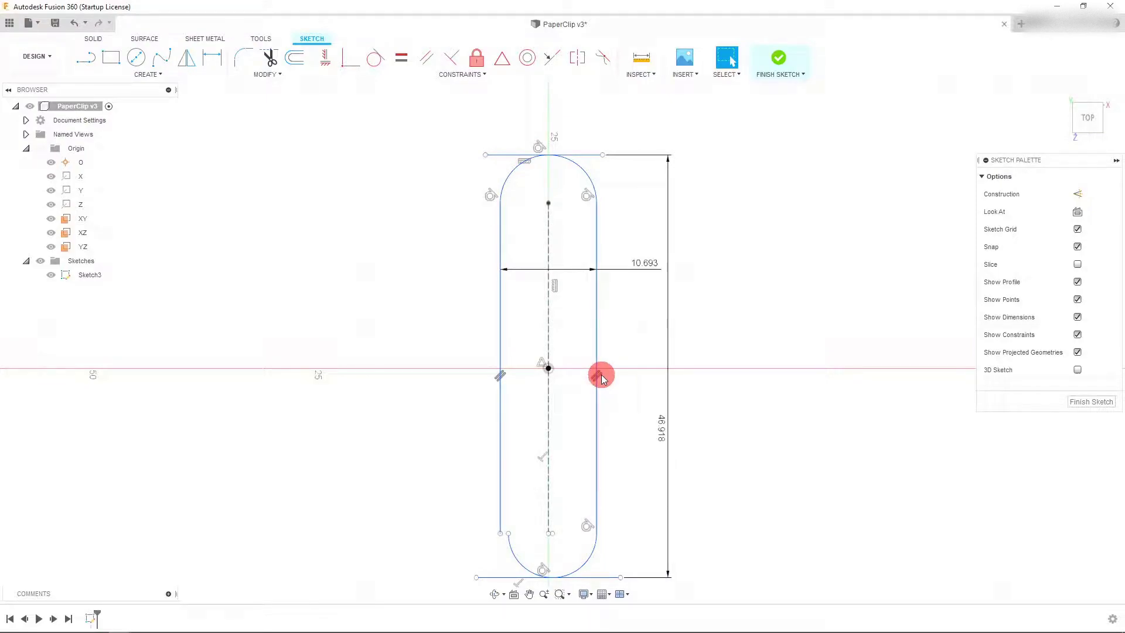
{"action": "left_click", "coordinate": [94, 57]}
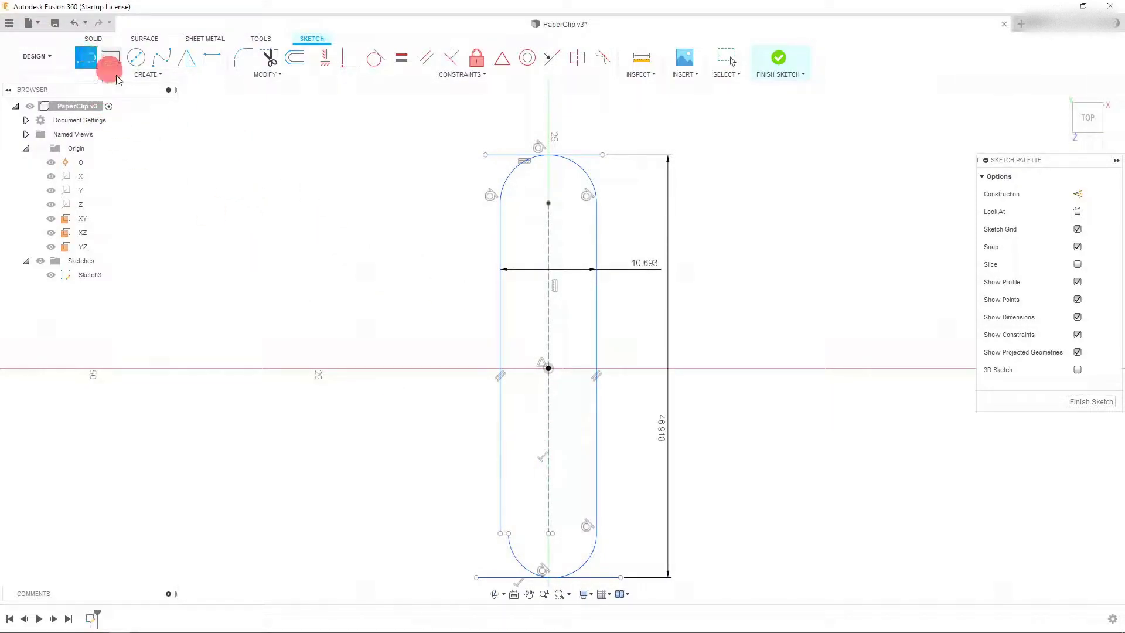
{"action": "left_click", "coordinate": [508, 533]}
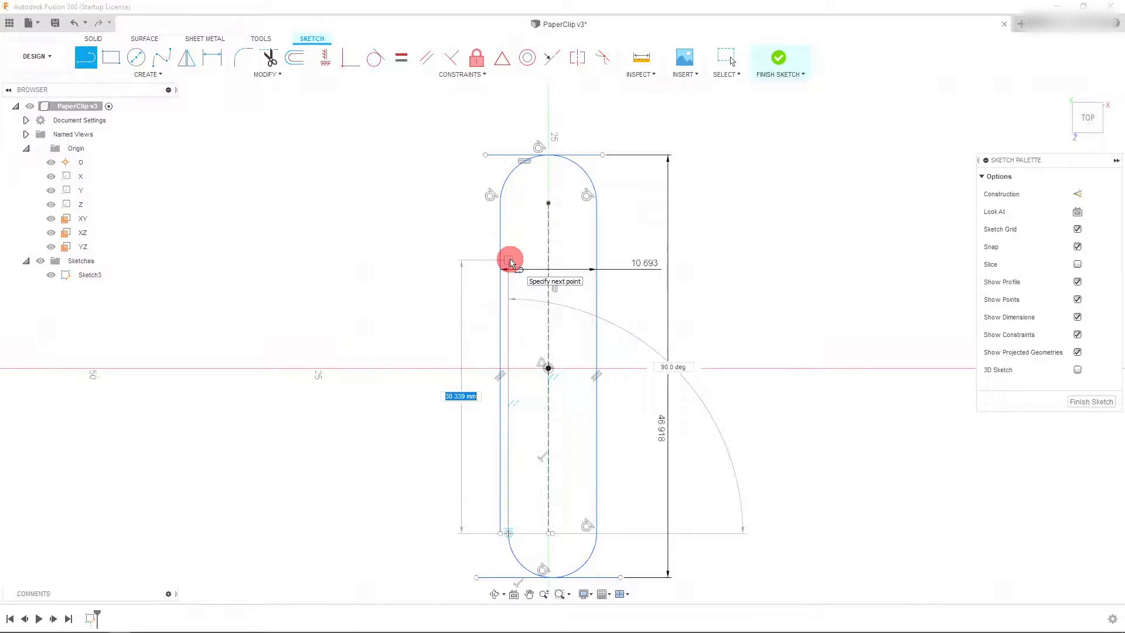
{"action": "left_click", "coordinate": [510, 261]}
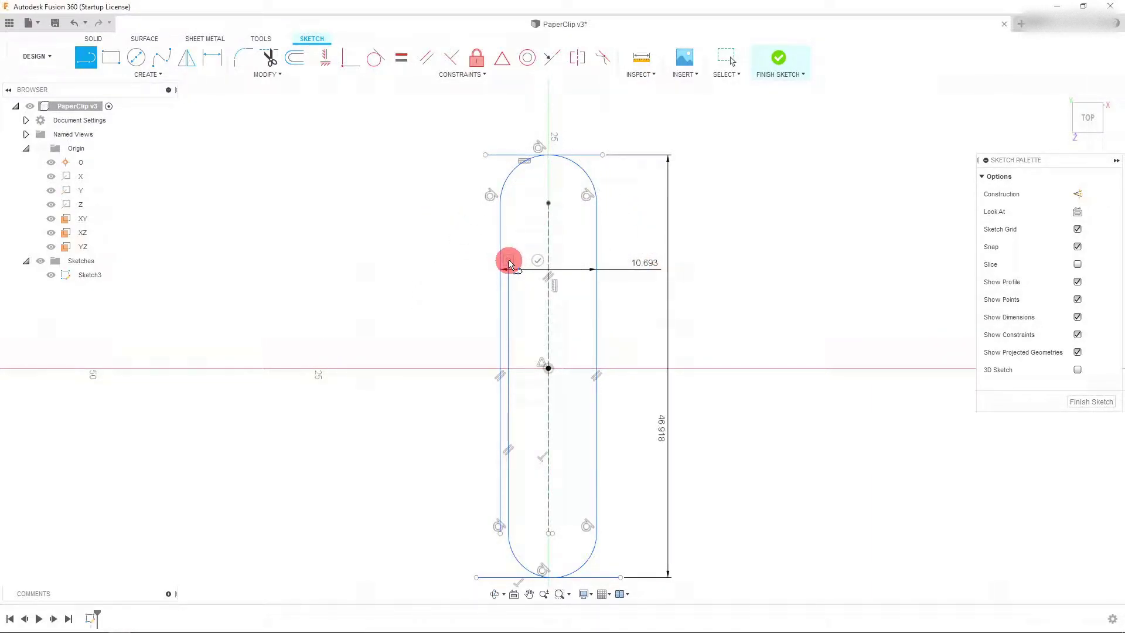
Continue the line with a tangent half-circle arc of about 4.2 mm radius and a 28 mm vertical line downward inside the right side line.
{"action": "left_click_drag", "start_coordinate": [525, 245], "coordinate": [585, 262]}
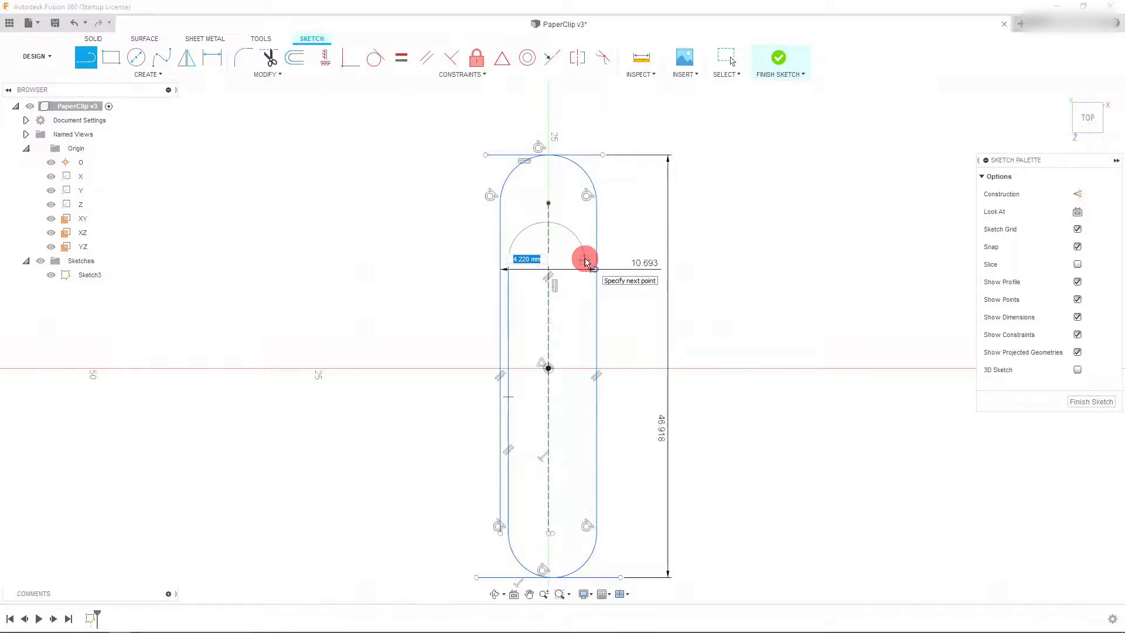
{"action": "left_click_drag", "start_coordinate": [588, 259], "coordinate": [586, 258]}
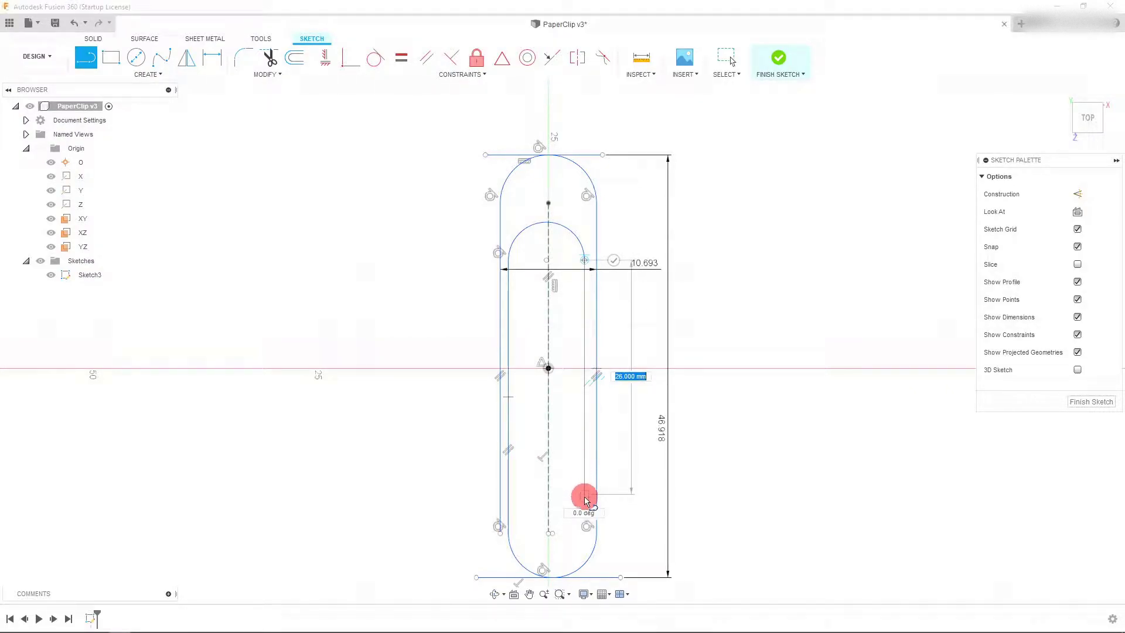
{"action": "left_click", "coordinate": [584, 514]}
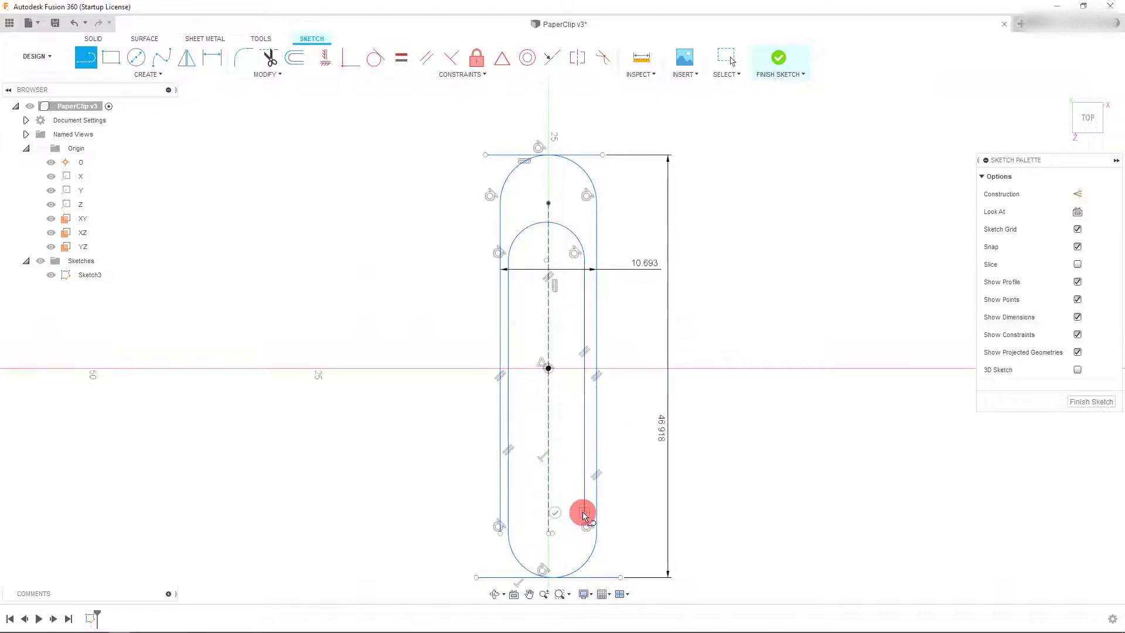
{"action": "key", "text": "Escape"}
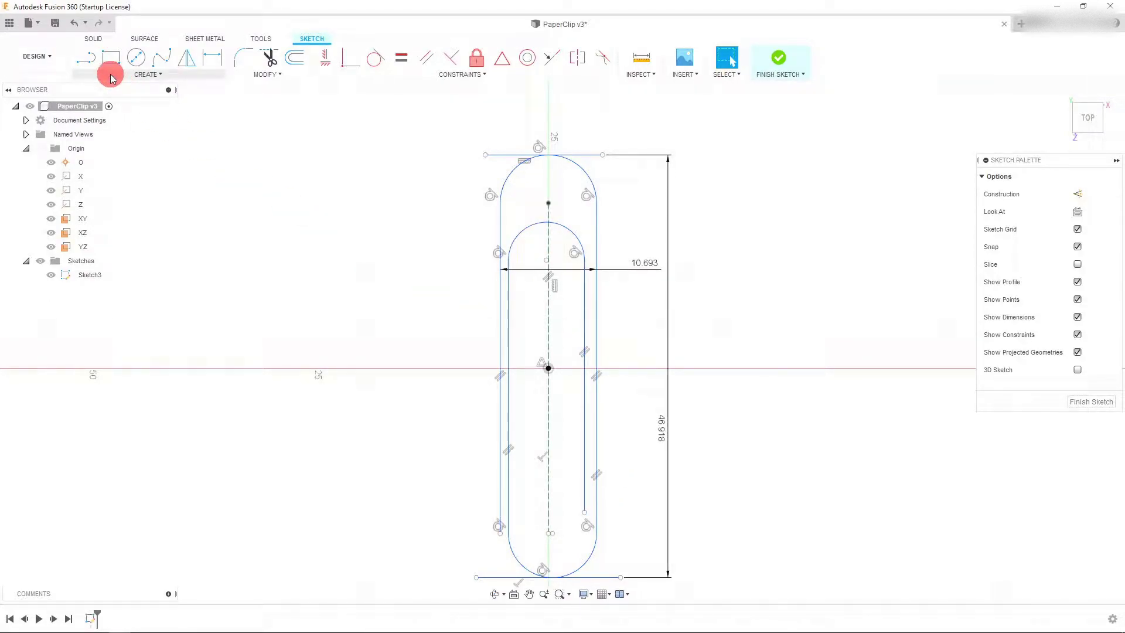
Dimension the gap between the outer and inner left vertical lines and set it to 1 mm.
{"action": "left_click", "coordinate": [212, 61]}
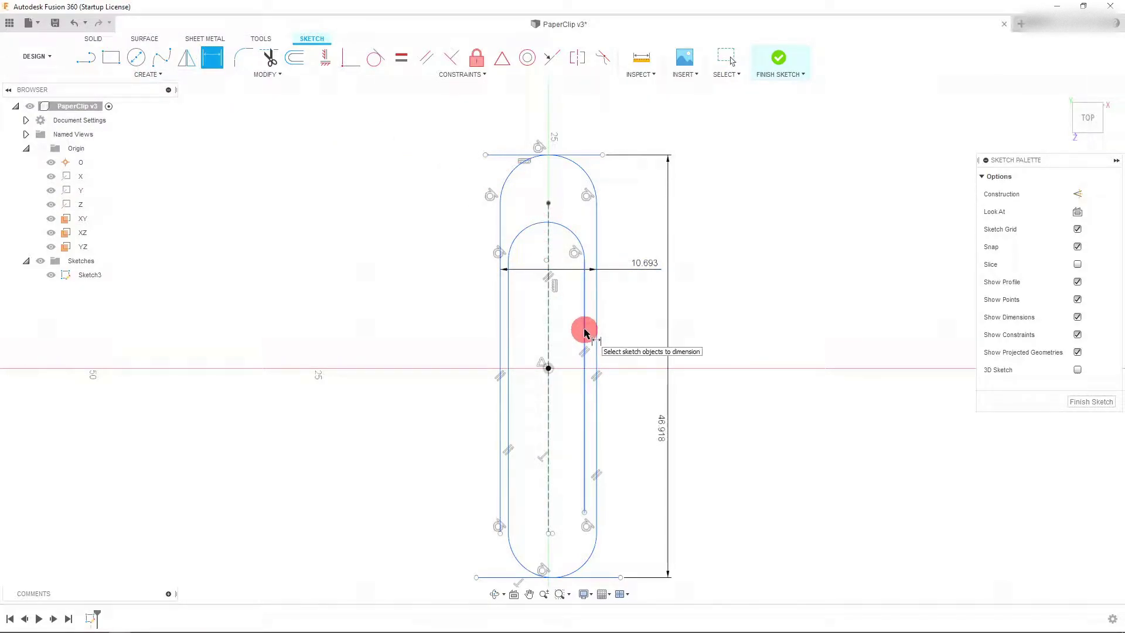
{"action": "left_click", "coordinate": [502, 358]}
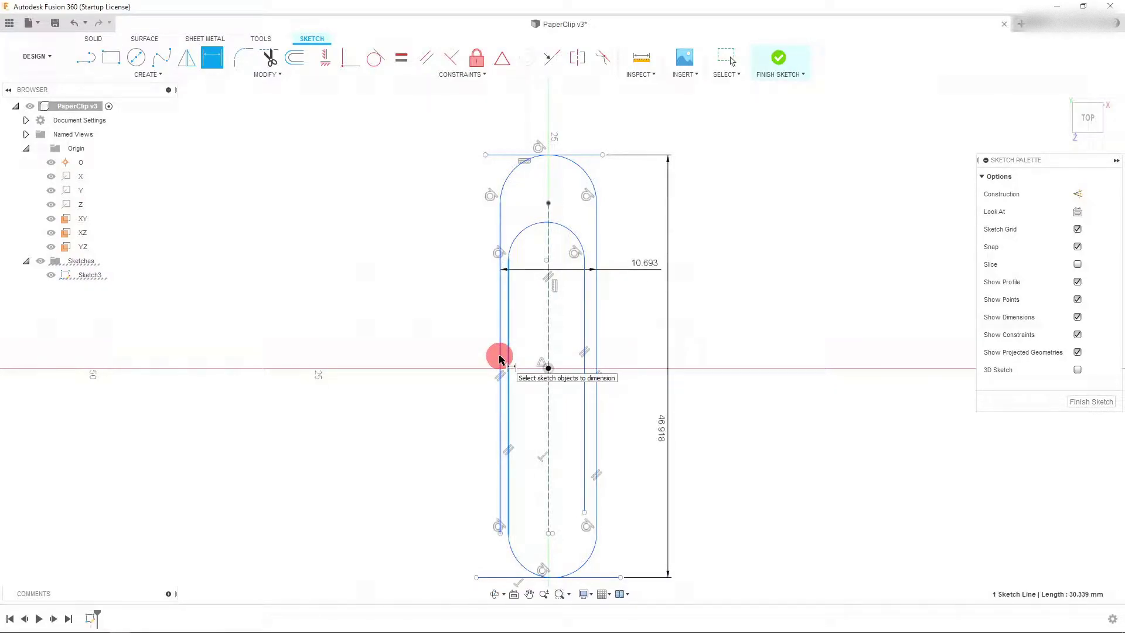
{"action": "left_click", "coordinate": [501, 359]}
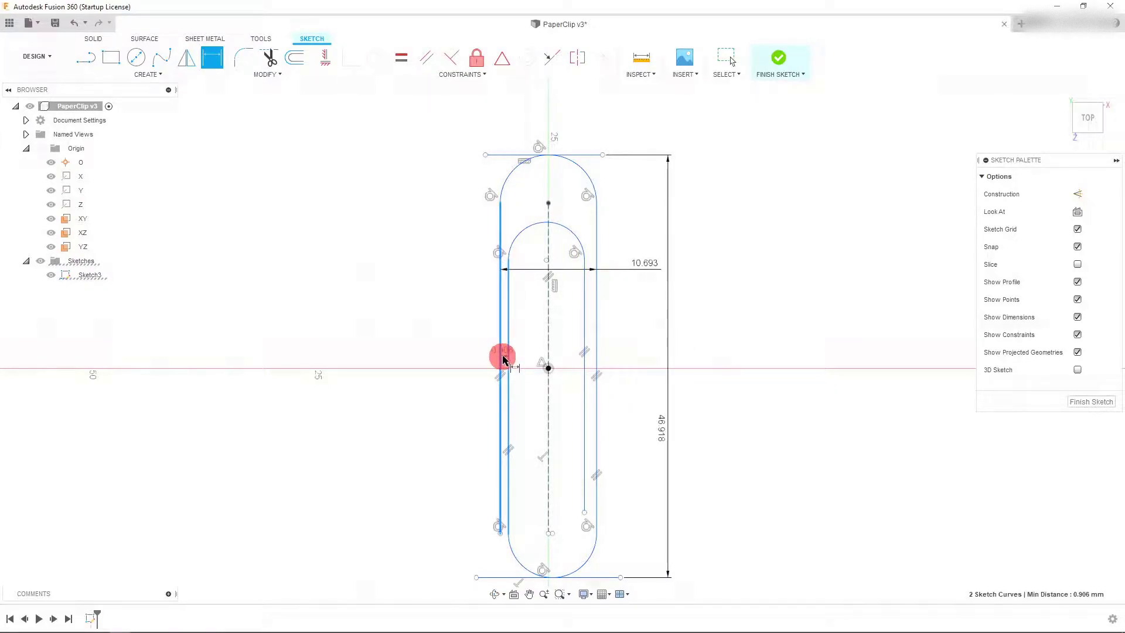
{"action": "left_click", "coordinate": [460, 354]}
{"action": "type", "text": "1mm"}
{"action": "key", "text": "Return"}
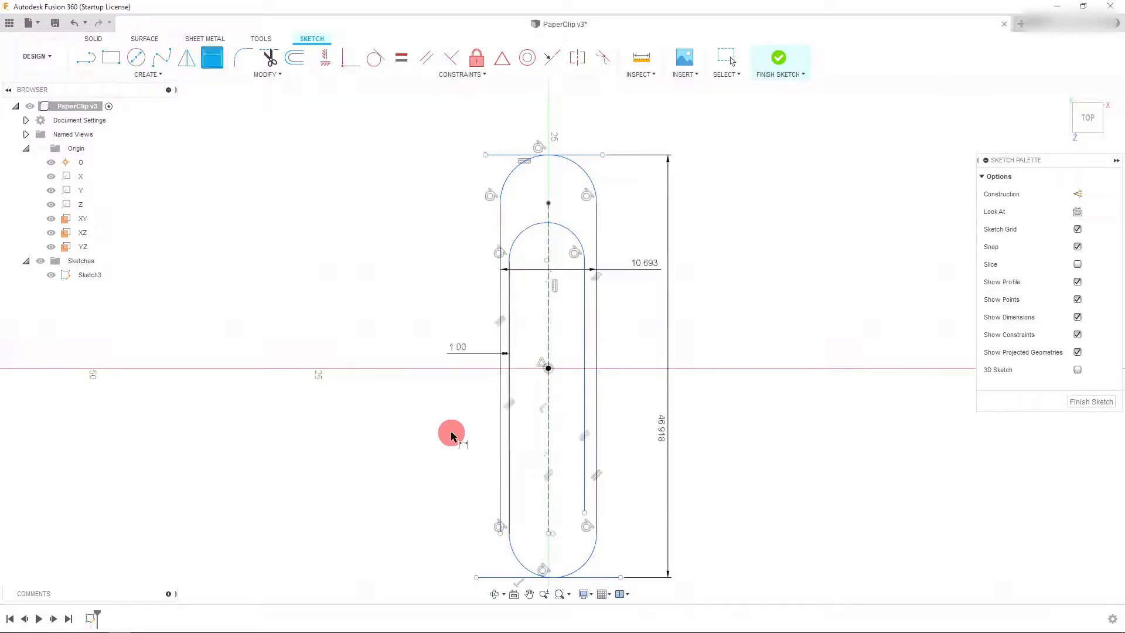
{"action": "key", "text": "Escape"}
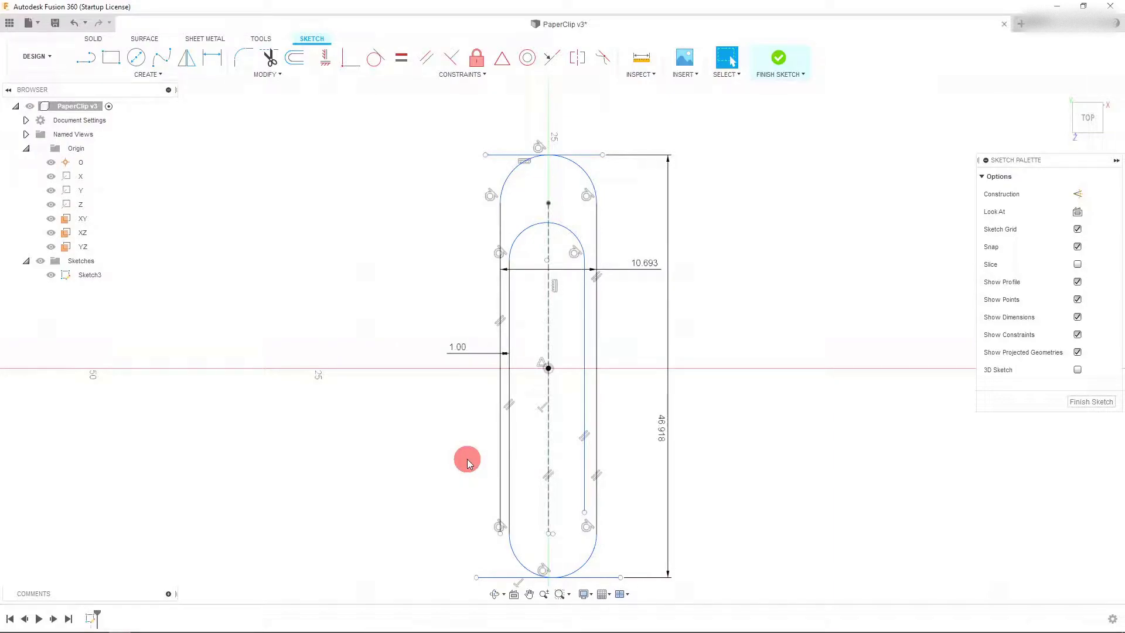
Dimension the length of the inner right vertical line, keeping its current length.
{"action": "left_click", "coordinate": [212, 57]}
{"action": "left_click", "coordinate": [586, 349]}
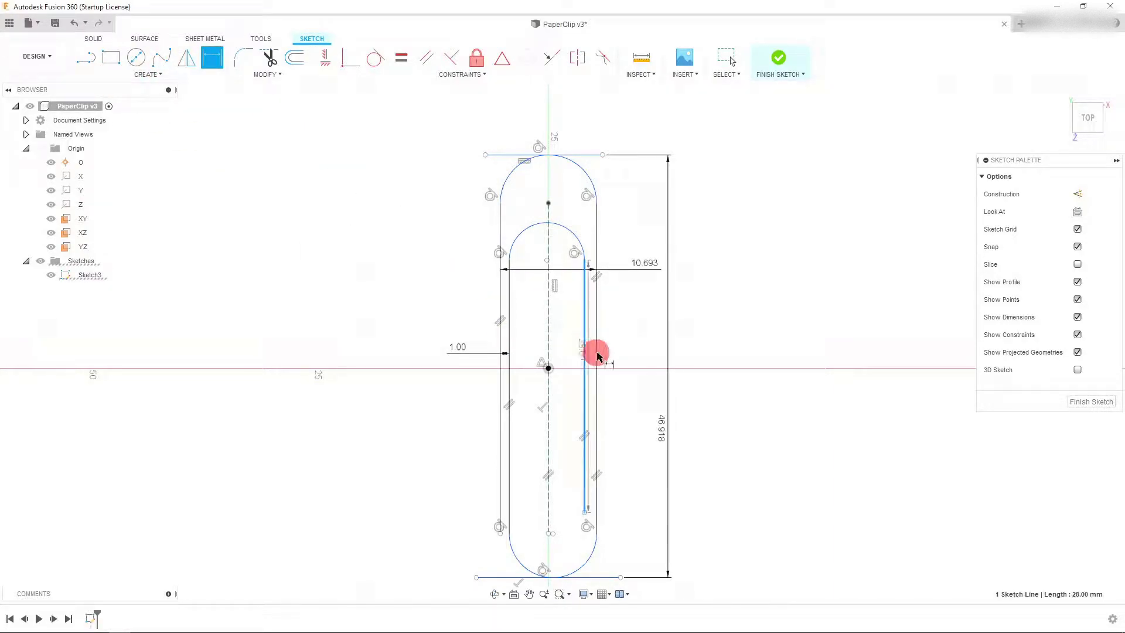
{"action": "left_click", "coordinate": [611, 358]}
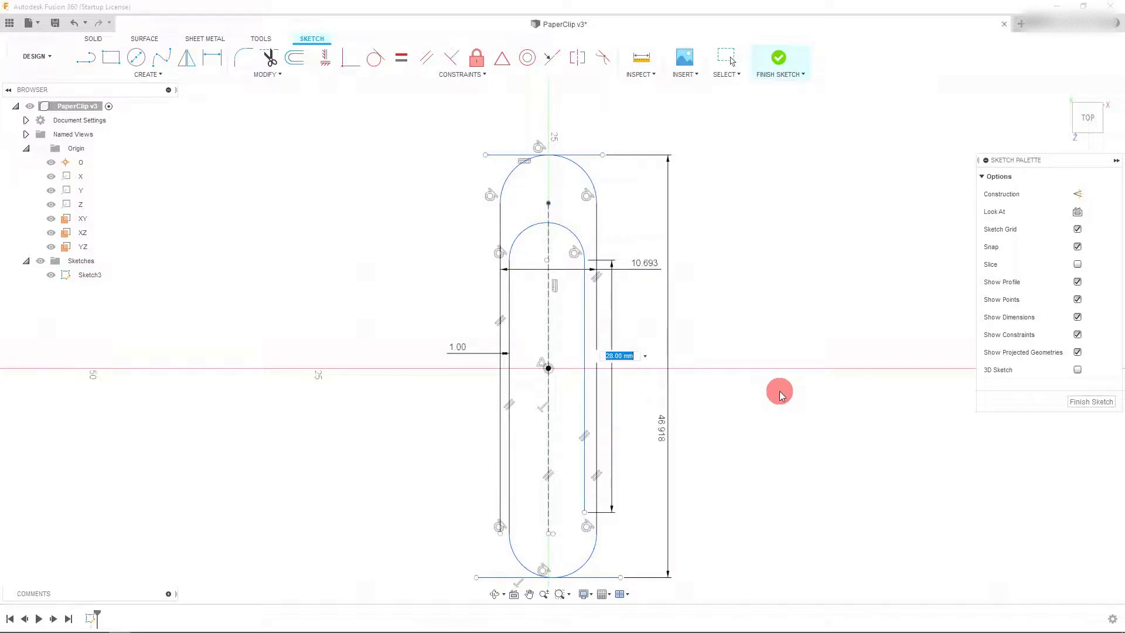
{"action": "key", "text": "Return"}
{"action": "key", "text": "Escape"}
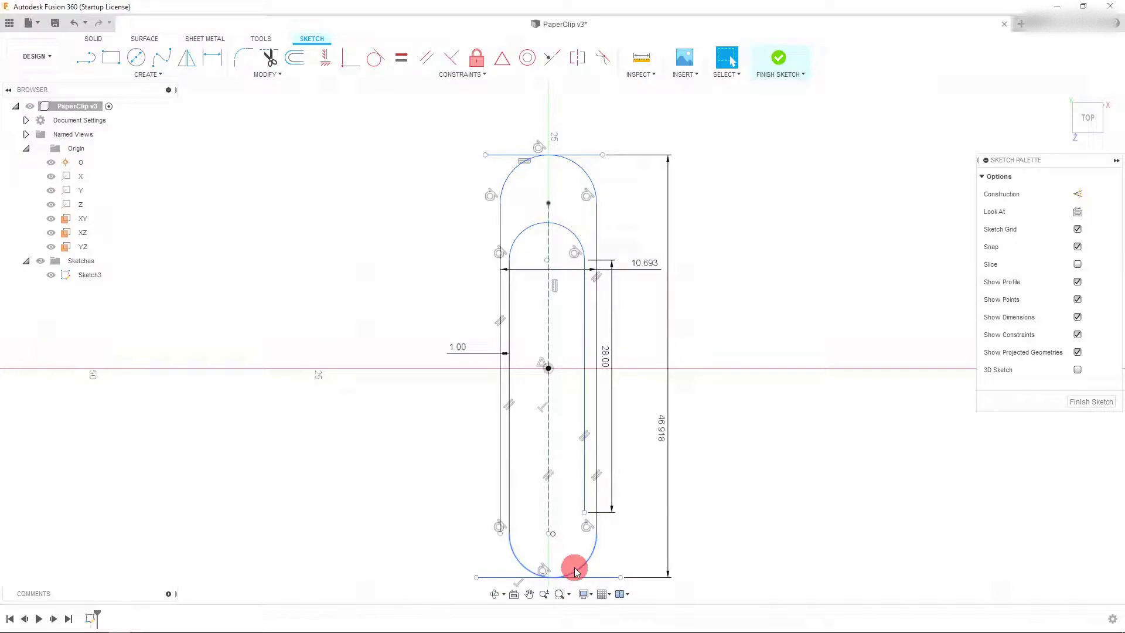
Try to move the lower arc to test whether it is fully constrained.
{"action": "left_click", "coordinate": [589, 551]}
{"action": "left_click_drag", "start_coordinate": [589, 548], "coordinate": [589, 531]}
{"action": "scroll", "coordinate": [494, 452], "scroll_direction": "down", "scroll_amount": 1}
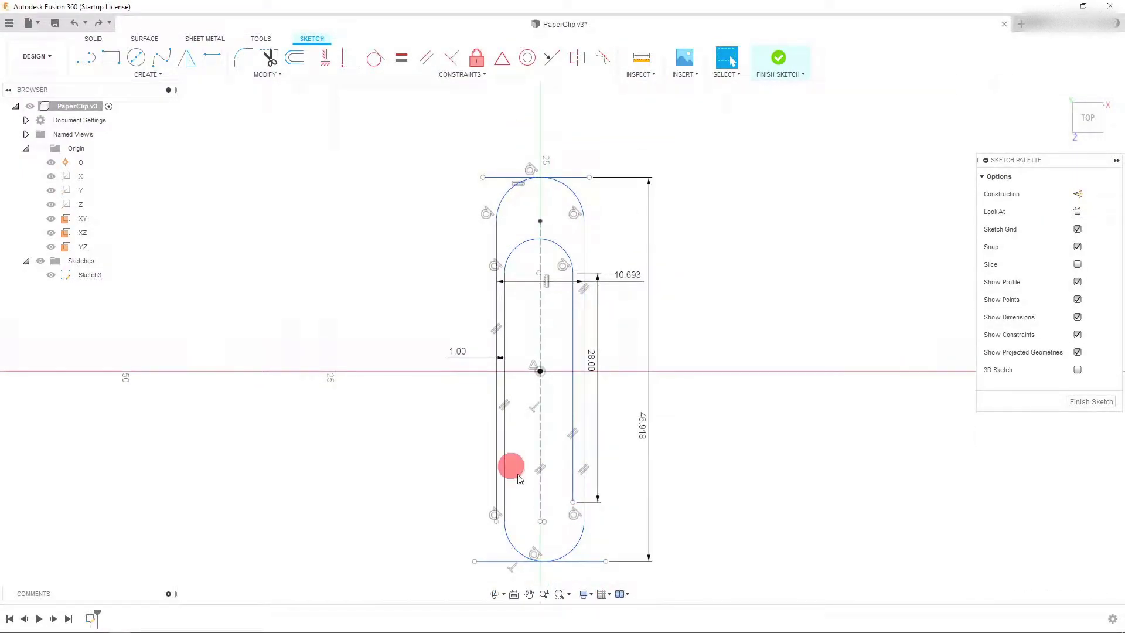
Examine the lower arc and its center point beside the centerline's lower end for a missing constraint.
{"action": "scroll", "coordinate": [555, 538], "scroll_direction": "up", "scroll_amount": 3}
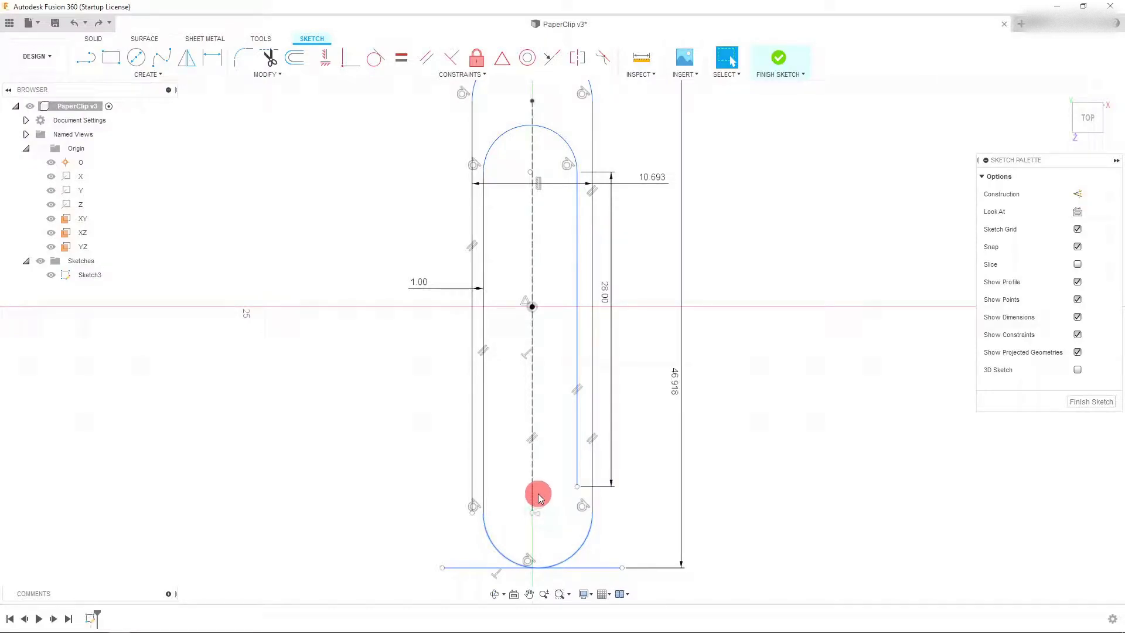
{"action": "scroll", "coordinate": [538, 481], "scroll_direction": "down", "scroll_amount": 1}
{"action": "scroll", "coordinate": [540, 504], "scroll_direction": "up", "scroll_amount": 4}
{"action": "scroll", "coordinate": [537, 507], "scroll_direction": "down", "scroll_amount": 3}
{"action": "scroll", "coordinate": [552, 530], "scroll_direction": "up", "scroll_amount": 1}
{"action": "scroll", "coordinate": [545, 527], "scroll_direction": "up", "scroll_amount": 1}
{"action": "scroll", "coordinate": [541, 524], "scroll_direction": "down", "scroll_amount": 3}
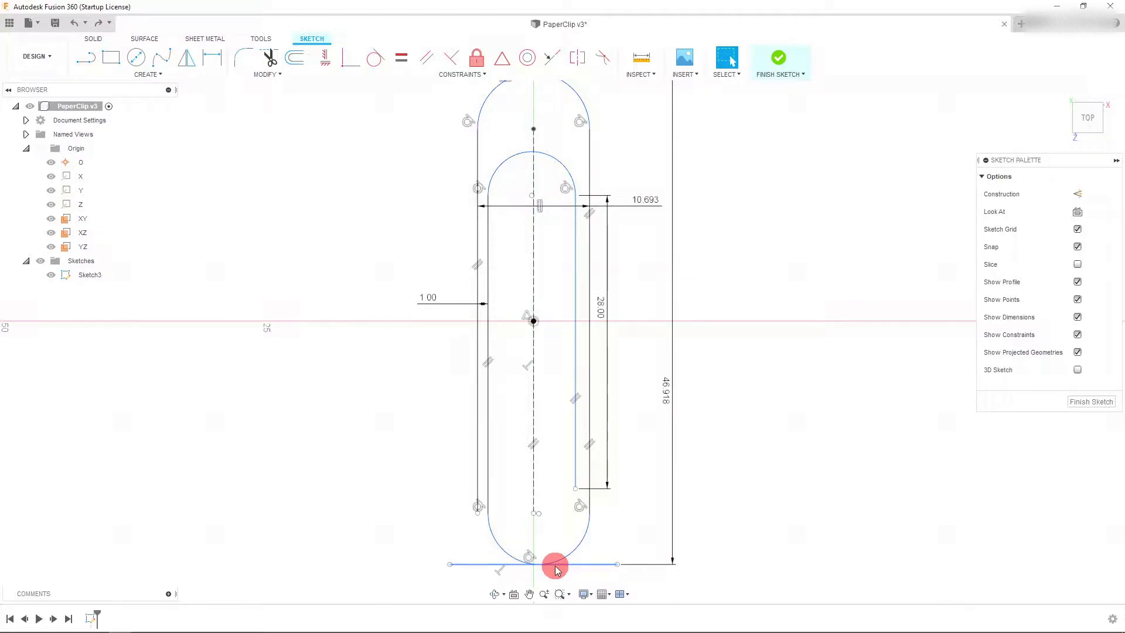
{"action": "scroll", "coordinate": [538, 525], "scroll_direction": "up", "scroll_amount": 3}
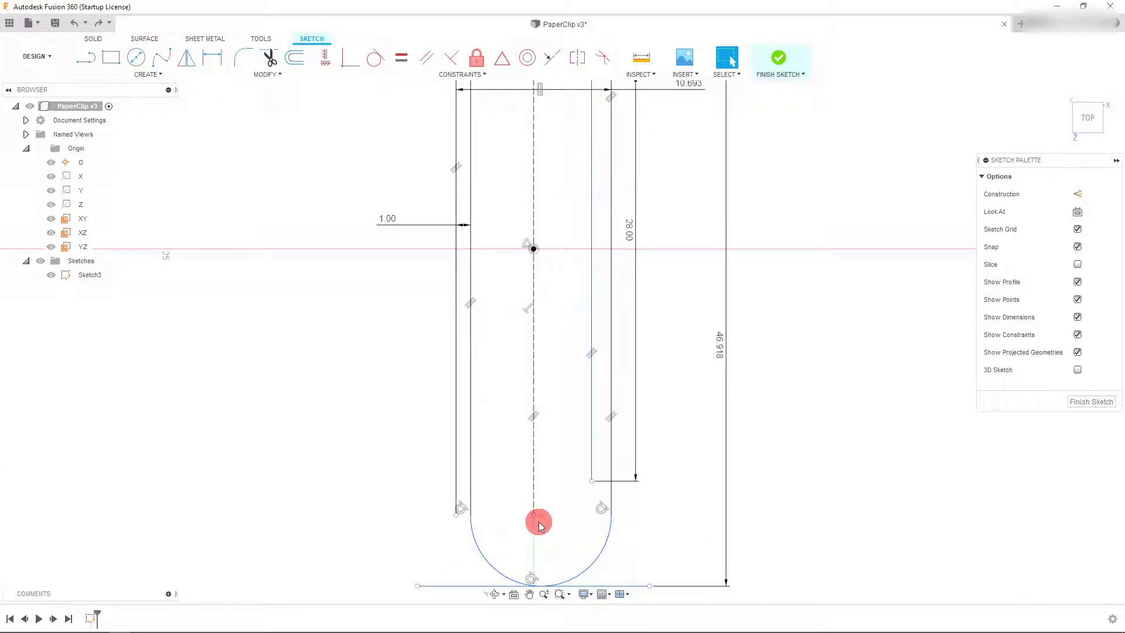
{"action": "scroll", "coordinate": [539, 522], "scroll_direction": "up", "scroll_amount": 3}
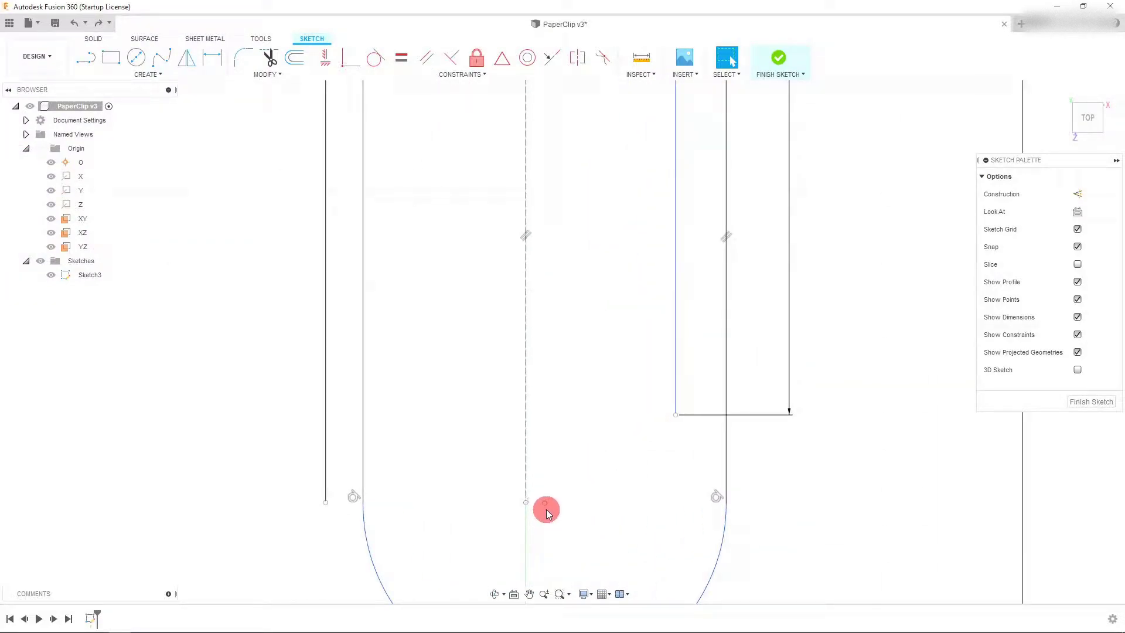
{"action": "left_click", "coordinate": [545, 505]}
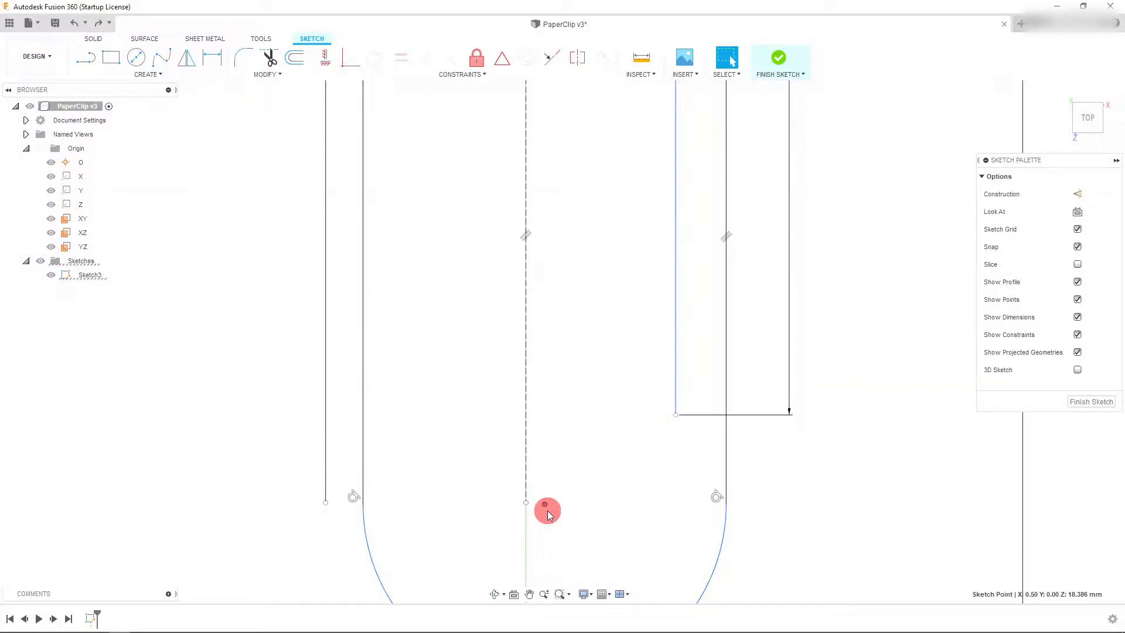
{"action": "scroll", "coordinate": [561, 387], "scroll_direction": "down", "scroll_amount": 2}
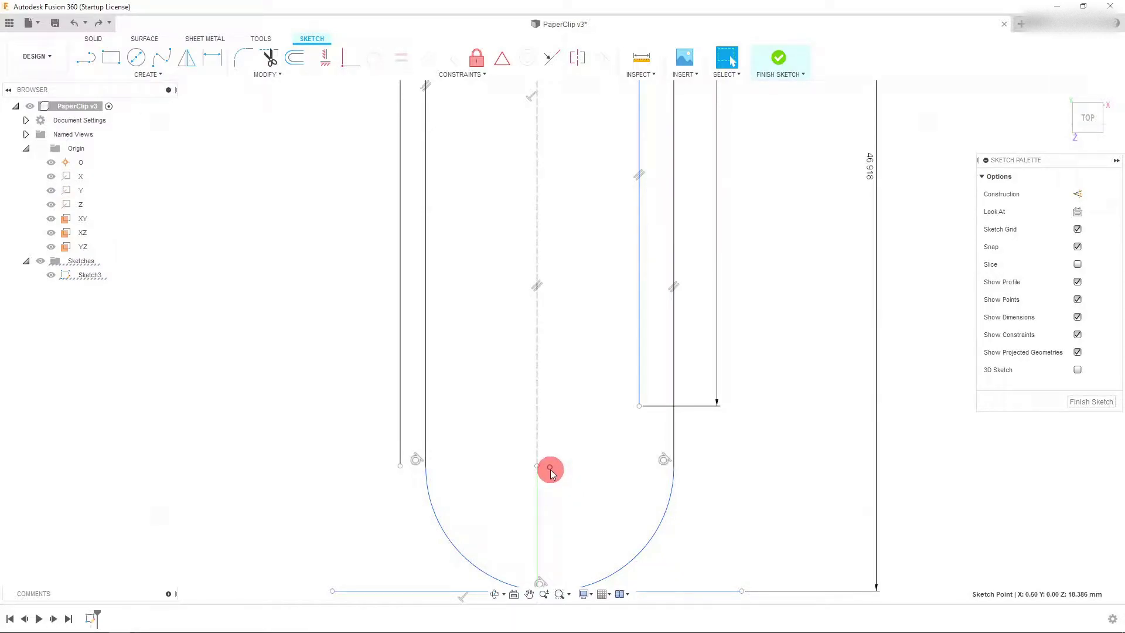
{"action": "left_click", "coordinate": [665, 506]}
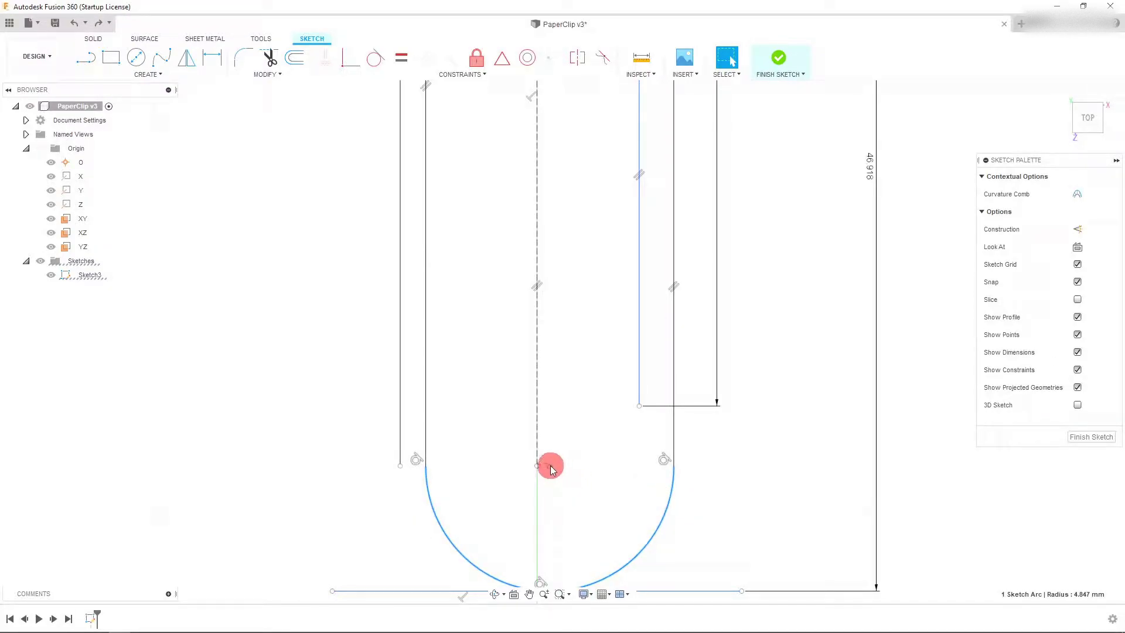
{"action": "left_click", "coordinate": [551, 466]}
{"action": "left_click", "coordinate": [666, 525]}
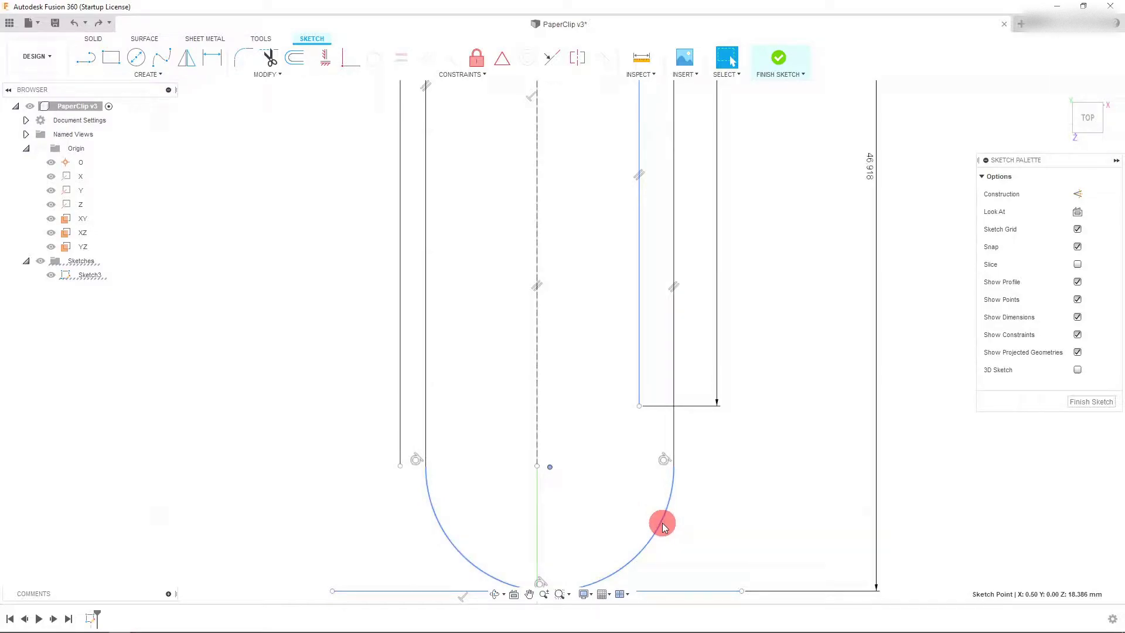
{"action": "scroll", "coordinate": [571, 408], "scroll_direction": "down", "scroll_amount": 1}
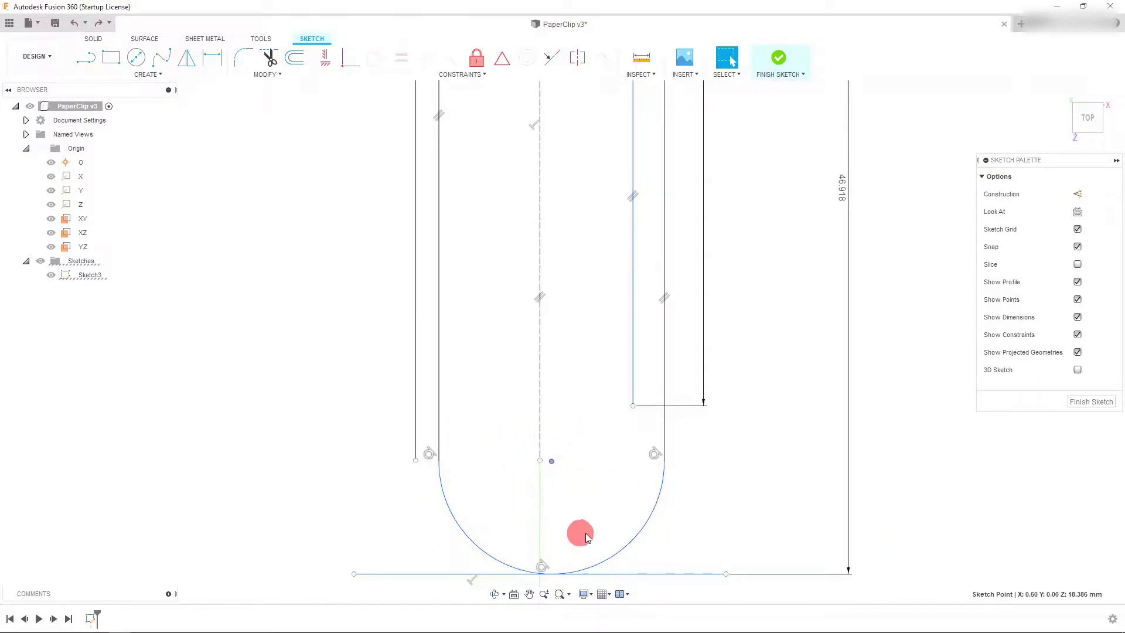
{"action": "scroll", "coordinate": [577, 447], "scroll_direction": "down", "scroll_amount": 1}
{"action": "scroll", "coordinate": [598, 523], "scroll_direction": "up", "scroll_amount": 2}
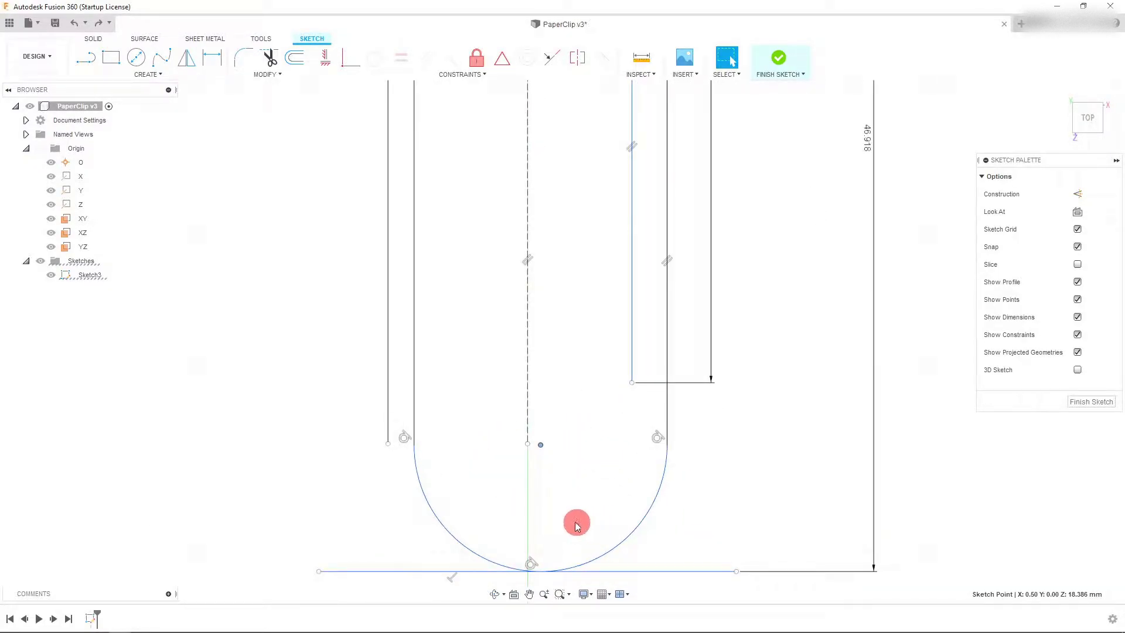
{"action": "left_click", "coordinate": [557, 477]}
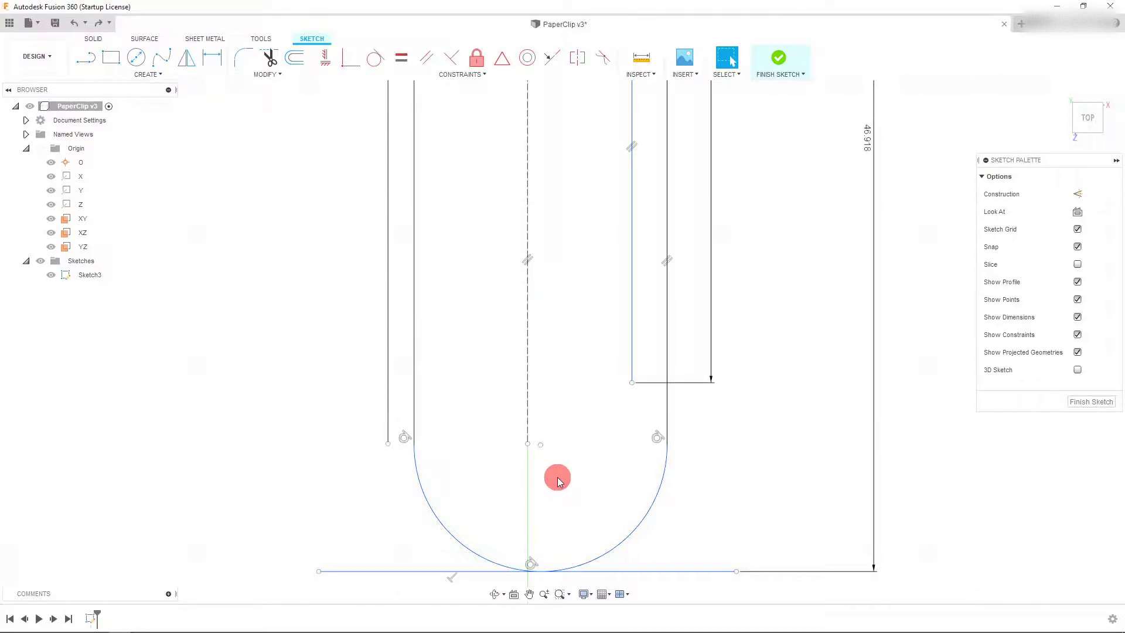
{"action": "left_click", "coordinate": [648, 508]}
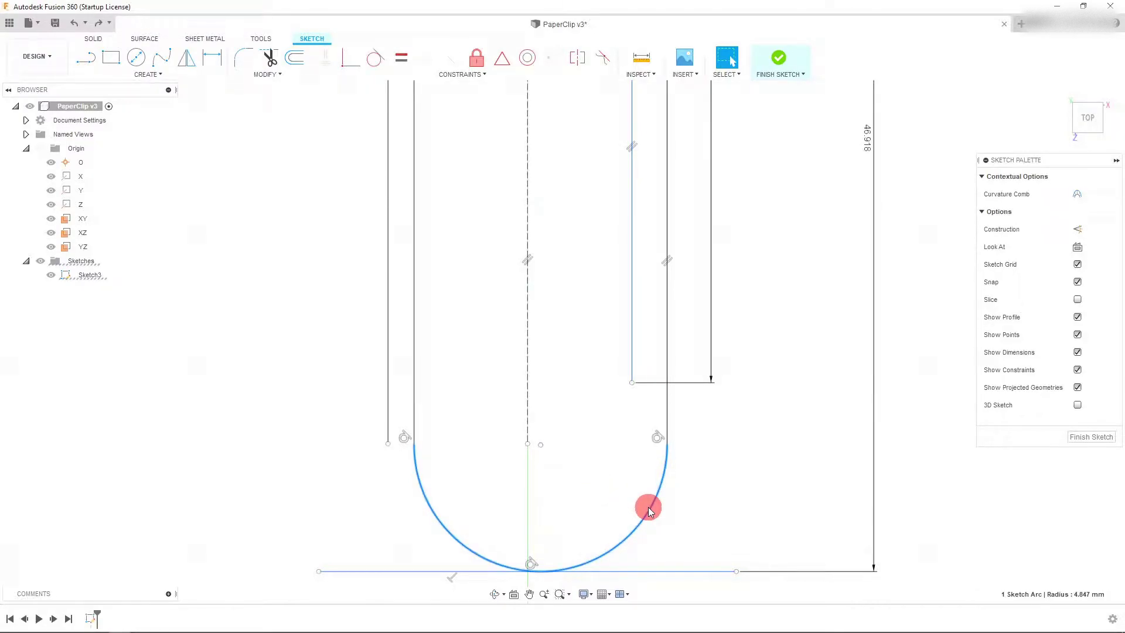
{"action": "left_click", "coordinate": [542, 446]}
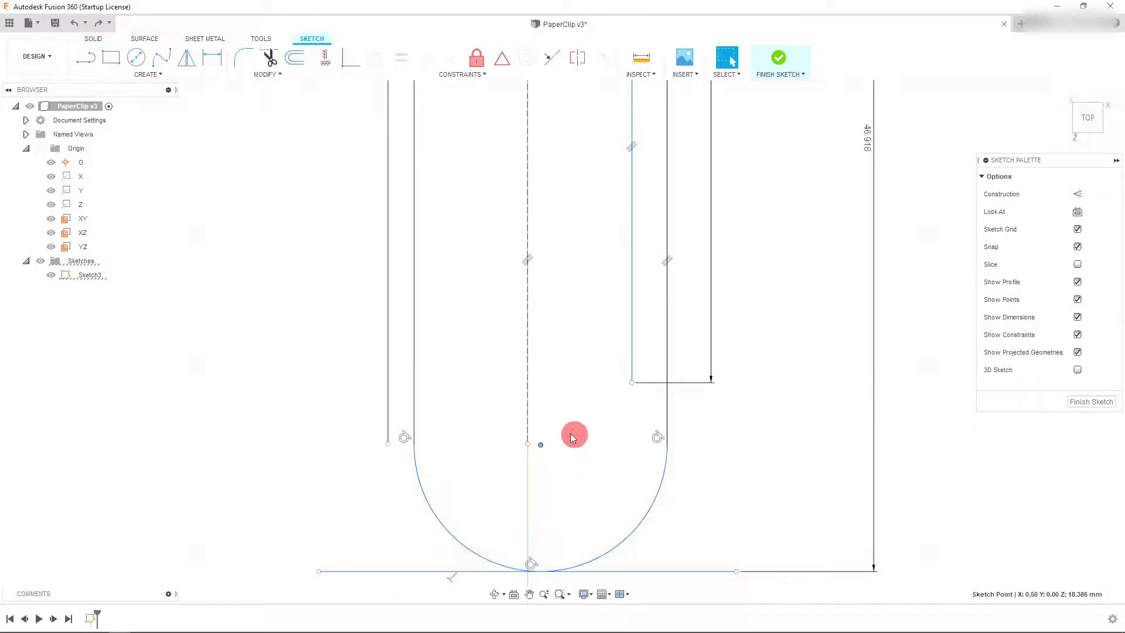
{"action": "left_click", "coordinate": [542, 447]}
{"action": "left_click", "coordinate": [620, 544]}
Apply a horizontal constraint between the lower arc's center point and the centerline's lower endpoint.
{"action": "left_click", "coordinate": [540, 445]}
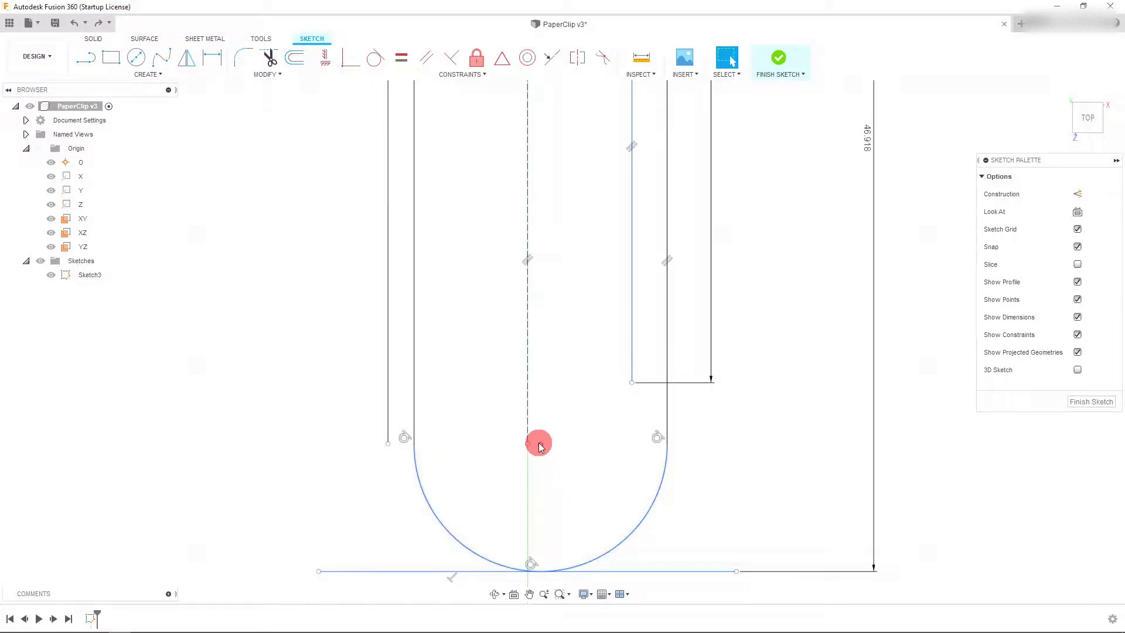
{"action": "left_click", "coordinate": [527, 444]}
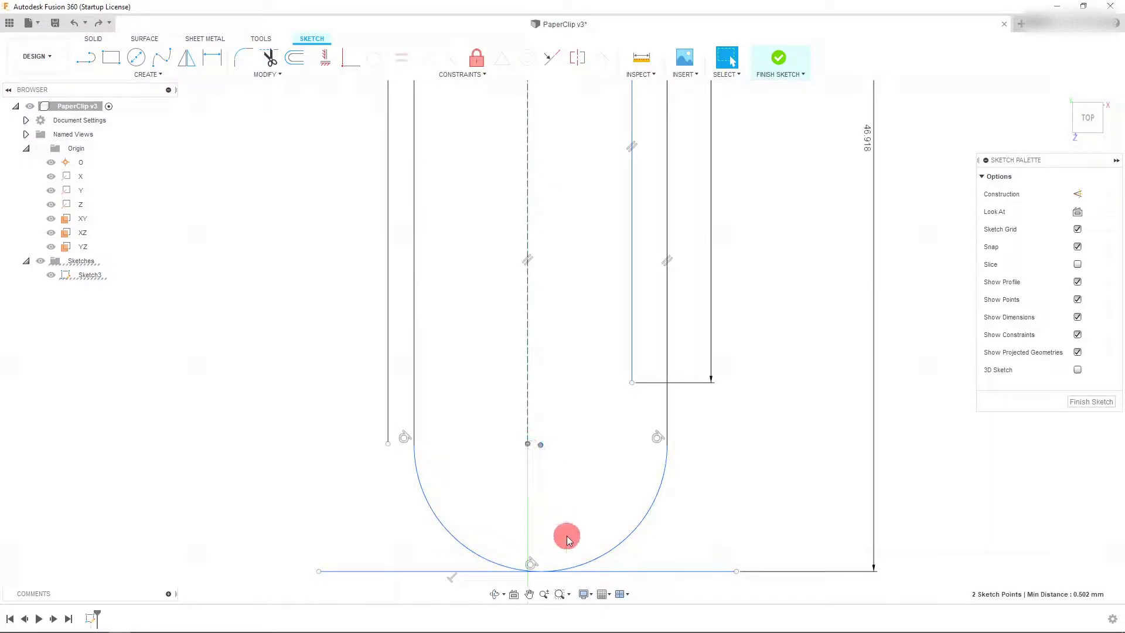
{"action": "left_click", "coordinate": [324, 64]}
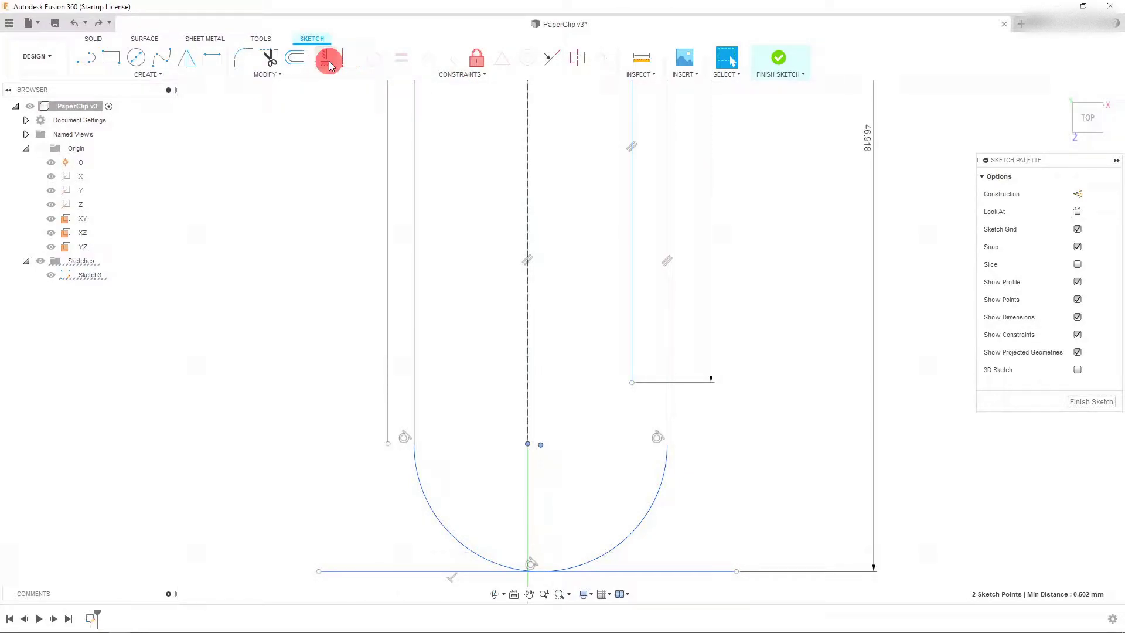
{"action": "left_click", "coordinate": [528, 557]}
{"action": "scroll", "coordinate": [528, 520], "scroll_direction": "down", "scroll_amount": 3}
{"action": "scroll", "coordinate": [528, 520], "scroll_direction": "down", "scroll_amount": 2}
{"action": "scroll", "coordinate": [531, 486], "scroll_direction": "up", "scroll_amount": 3}
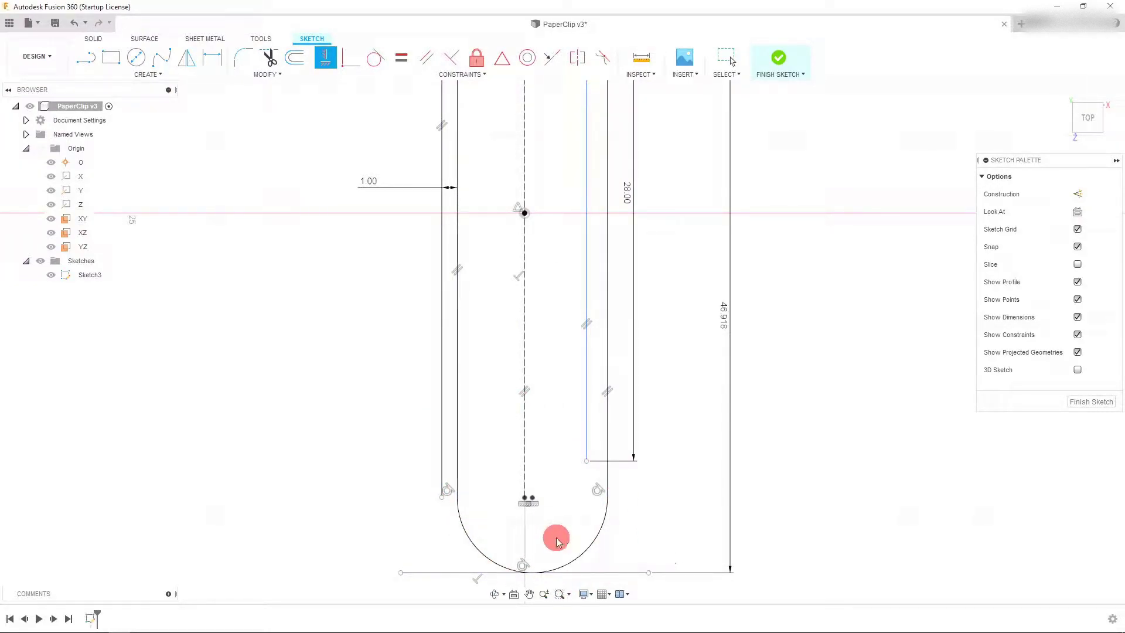
Place a dimension for the gap between the inner right vertical line and the outer right vertical line.
{"action": "key", "text": "Escape"}
{"action": "scroll", "coordinate": [558, 540], "scroll_direction": "down", "scroll_amount": 2}
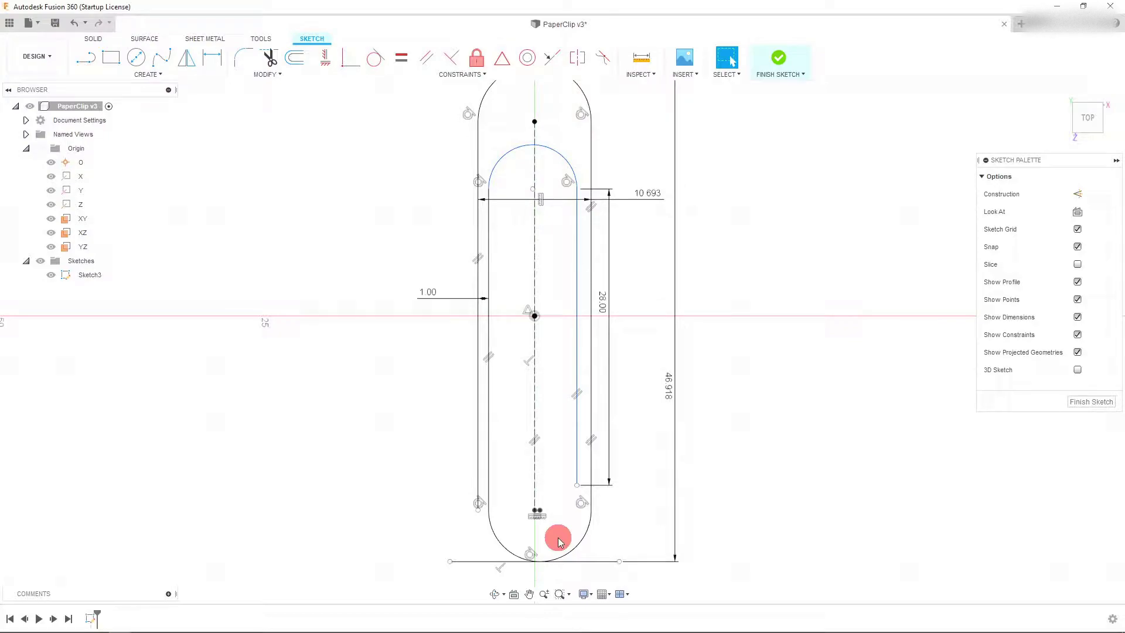
{"action": "scroll", "coordinate": [575, 156], "scroll_direction": "up", "scroll_amount": 1}
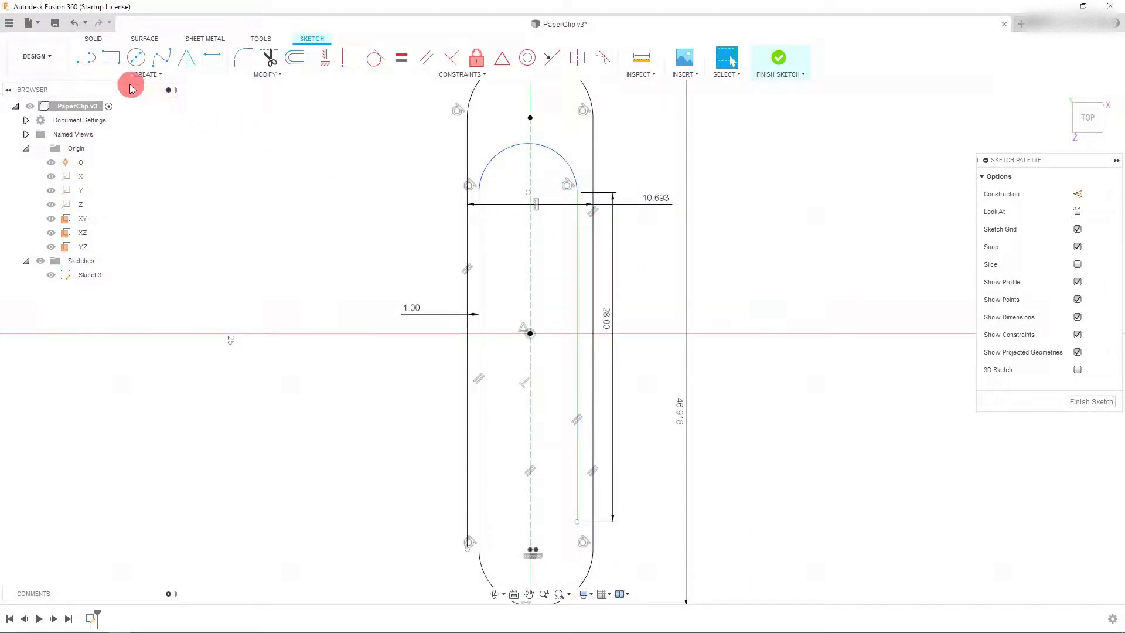
{"action": "left_click", "coordinate": [220, 62]}
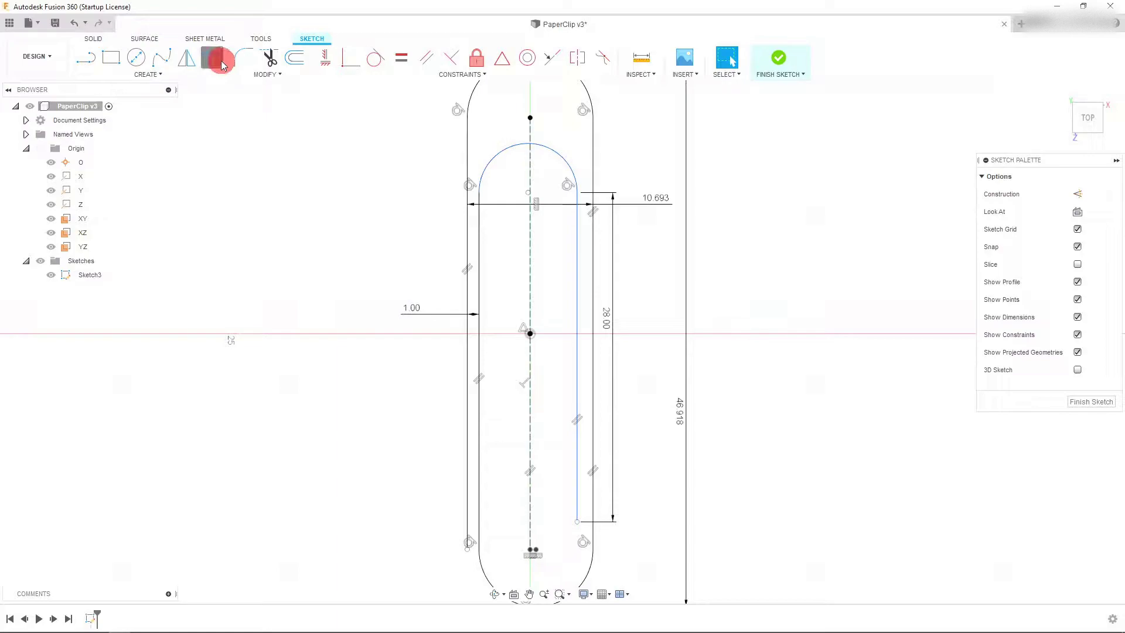
{"action": "left_click", "coordinate": [579, 325]}
{"action": "left_click", "coordinate": [593, 321]}
{"action": "left_click", "coordinate": [634, 302]}
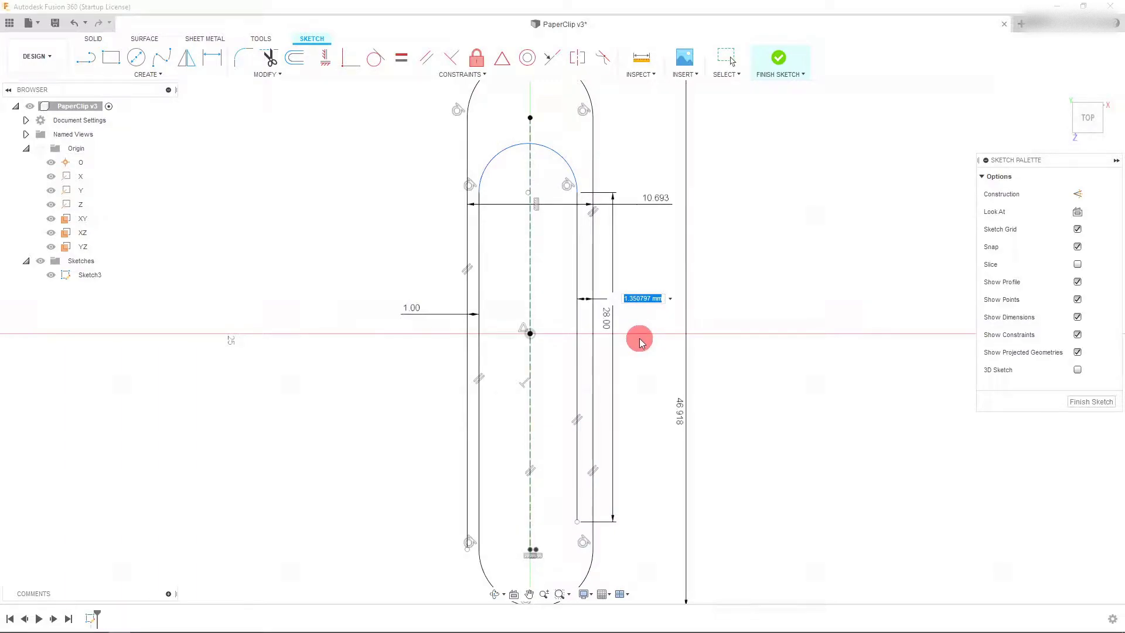
Set the right-hand gap equal to the left-hand 1 mm gap by referencing that dimension, d5.
{"action": "left_click", "coordinate": [412, 310]}
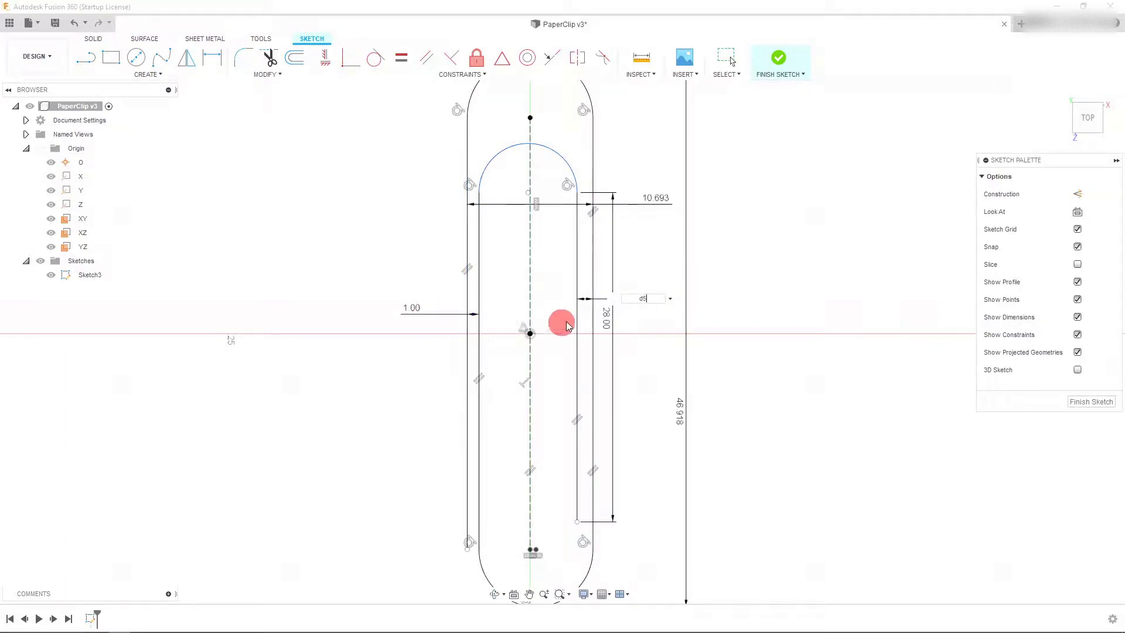
{"action": "left_click", "coordinate": [658, 298]}
{"action": "left_click", "coordinate": [641, 299]}
{"action": "left_click", "coordinate": [649, 299]}
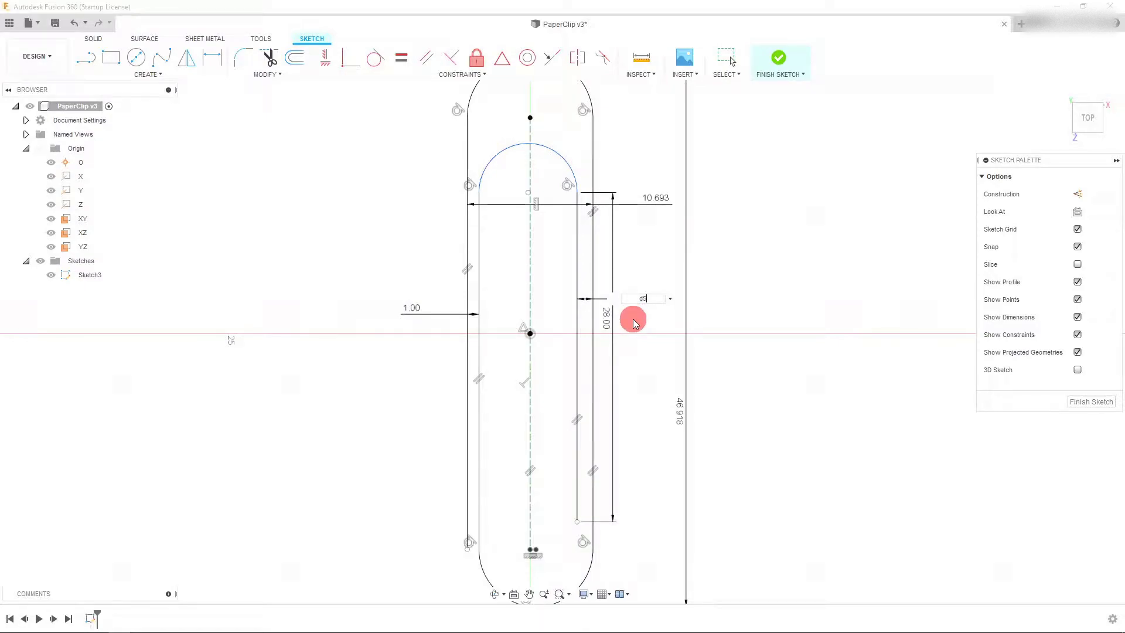
{"action": "key", "text": "Return"}
{"action": "key", "text": "Escape"}
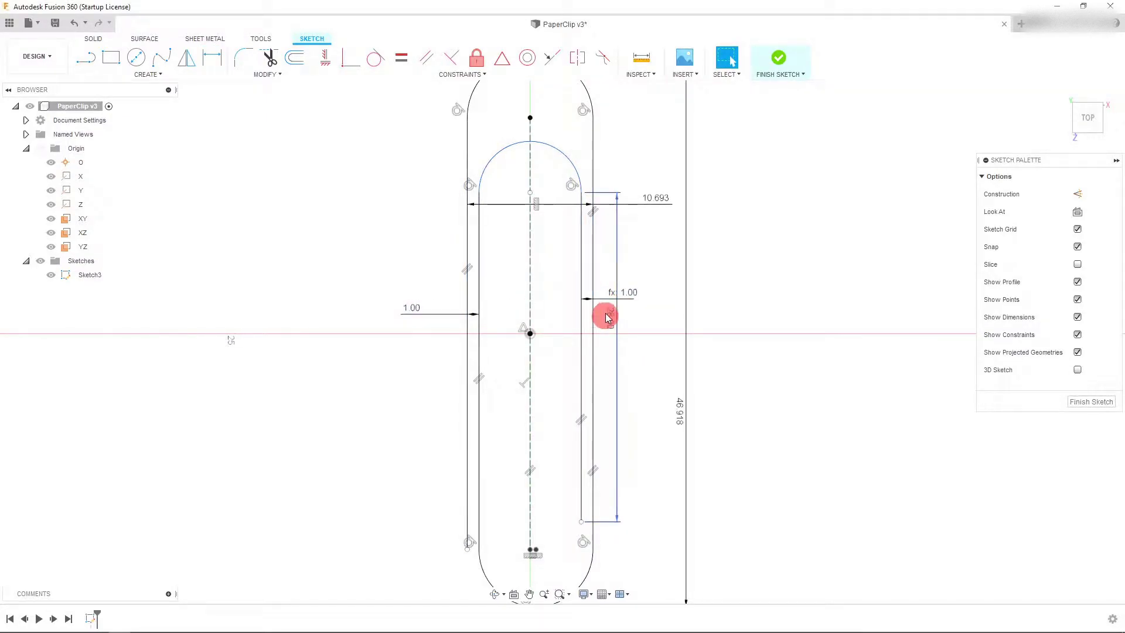
Try to add a coincident constraint between the inner upper arc's center point and the vertical centerline.
{"action": "scroll", "coordinate": [607, 321], "scroll_direction": "up", "scroll_amount": 2}
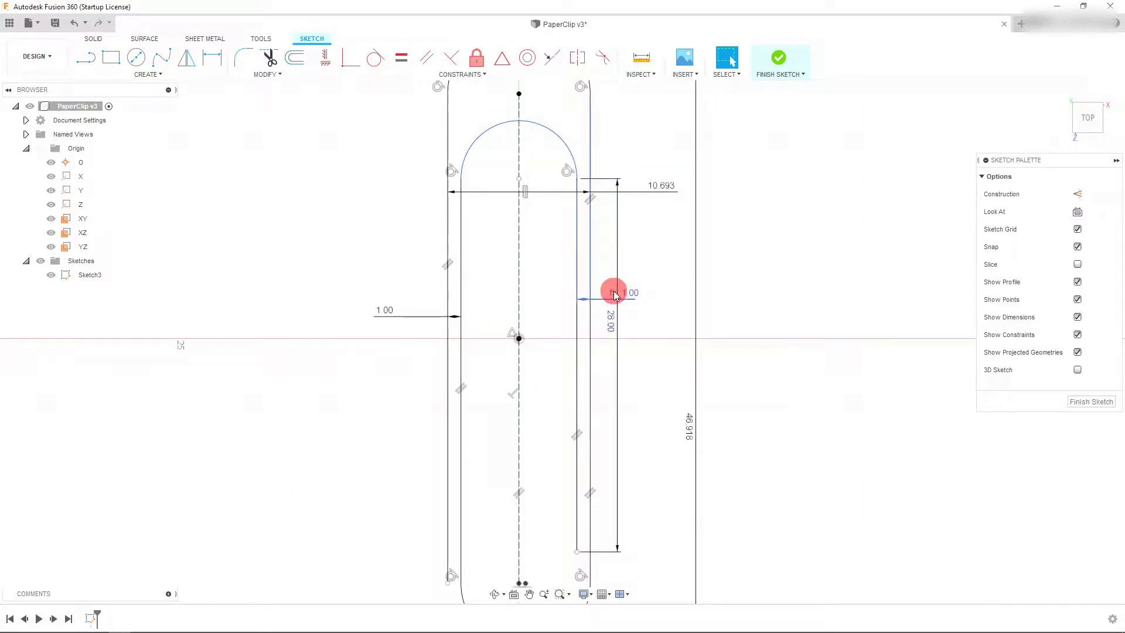
{"action": "scroll", "coordinate": [521, 299], "scroll_direction": "down", "scroll_amount": 2}
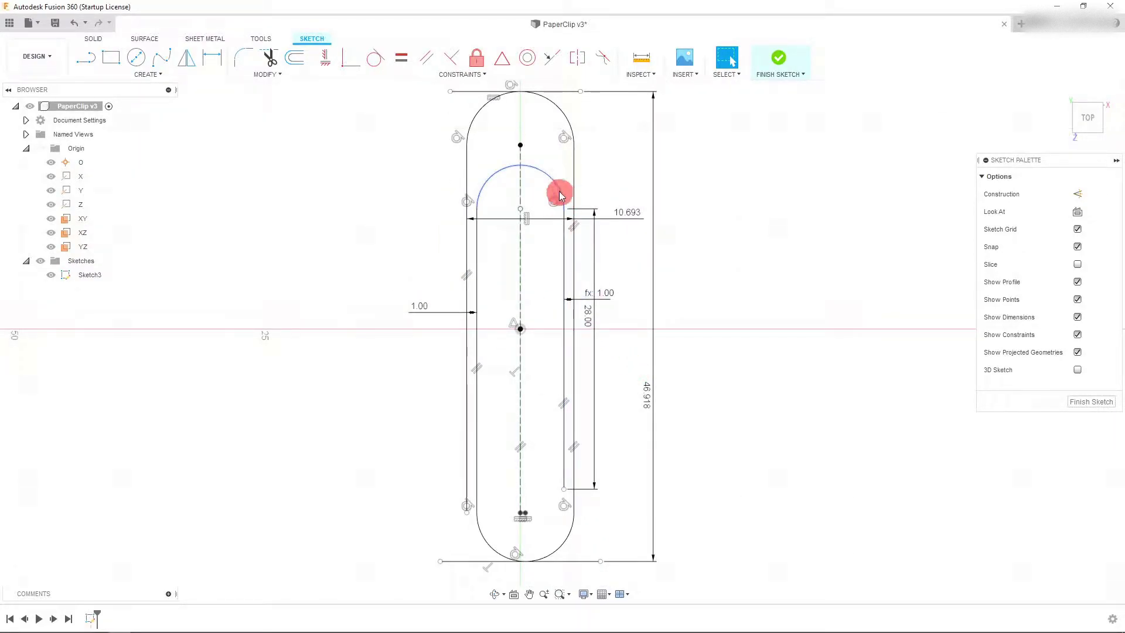
{"action": "scroll", "coordinate": [555, 176], "scroll_direction": "up", "scroll_amount": 3}
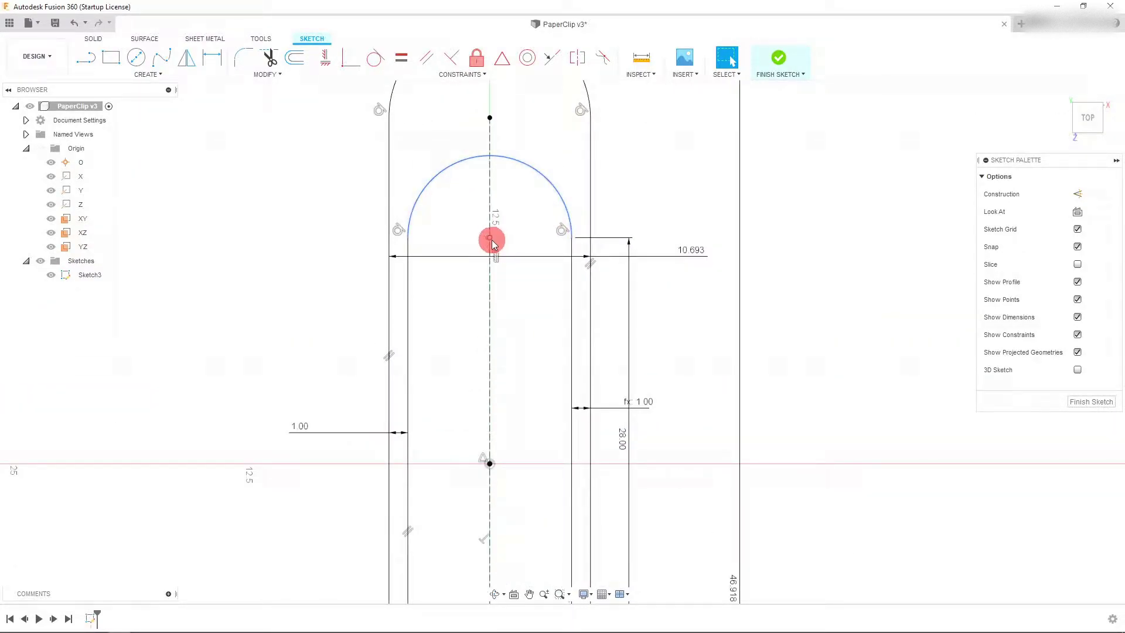
{"action": "left_click", "coordinate": [490, 238]}
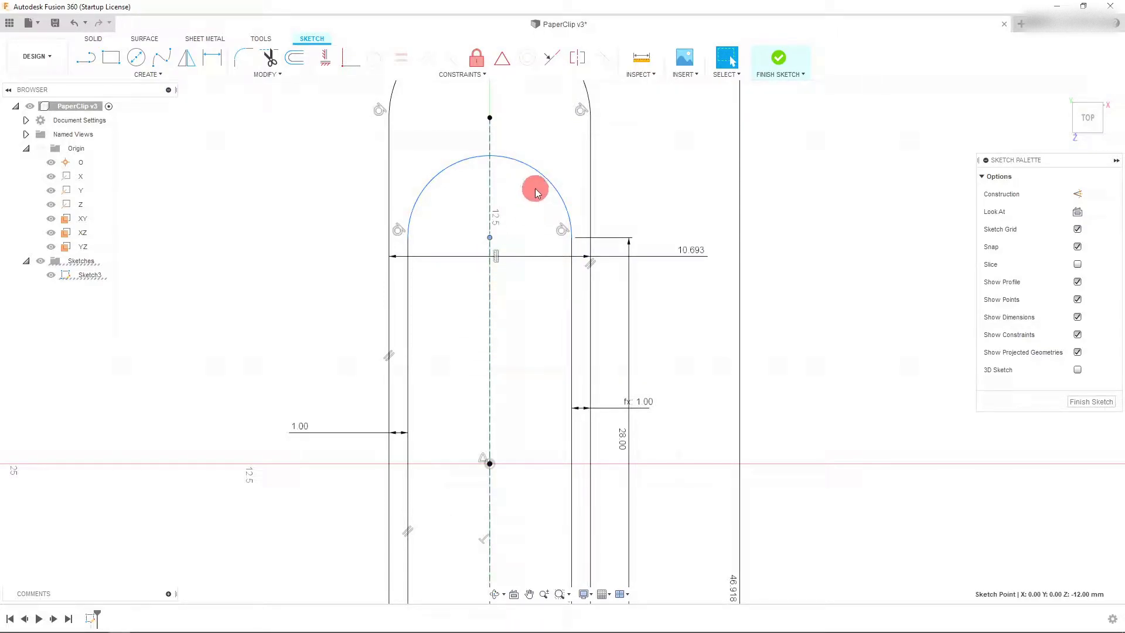
{"action": "left_click", "coordinate": [491, 193], "text": "shift"}
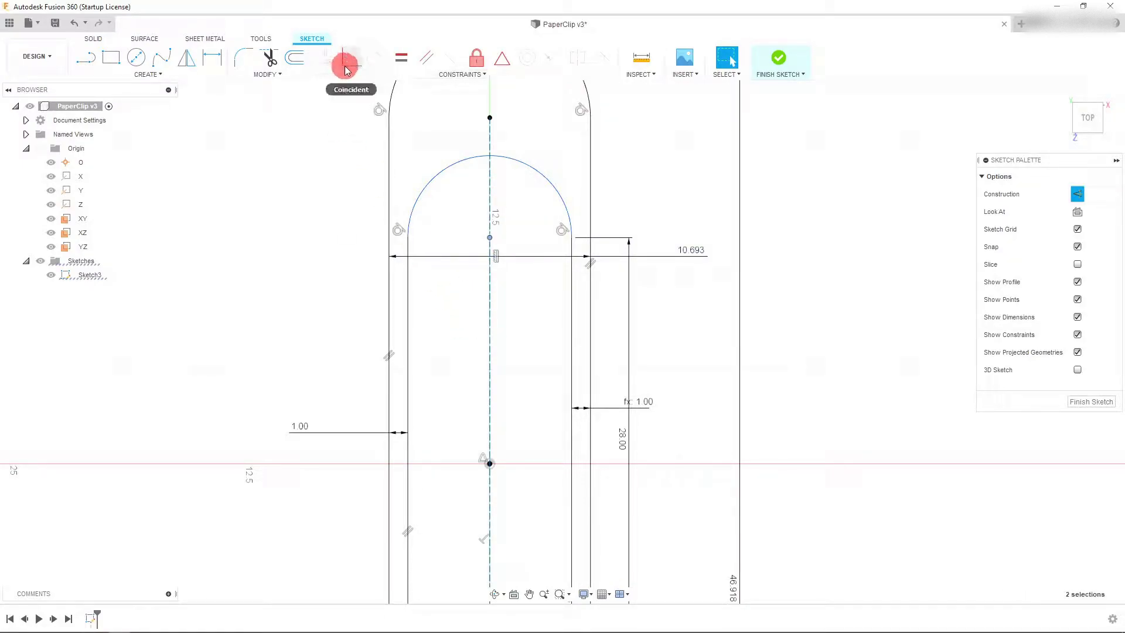
{"action": "left_click", "coordinate": [347, 69]}
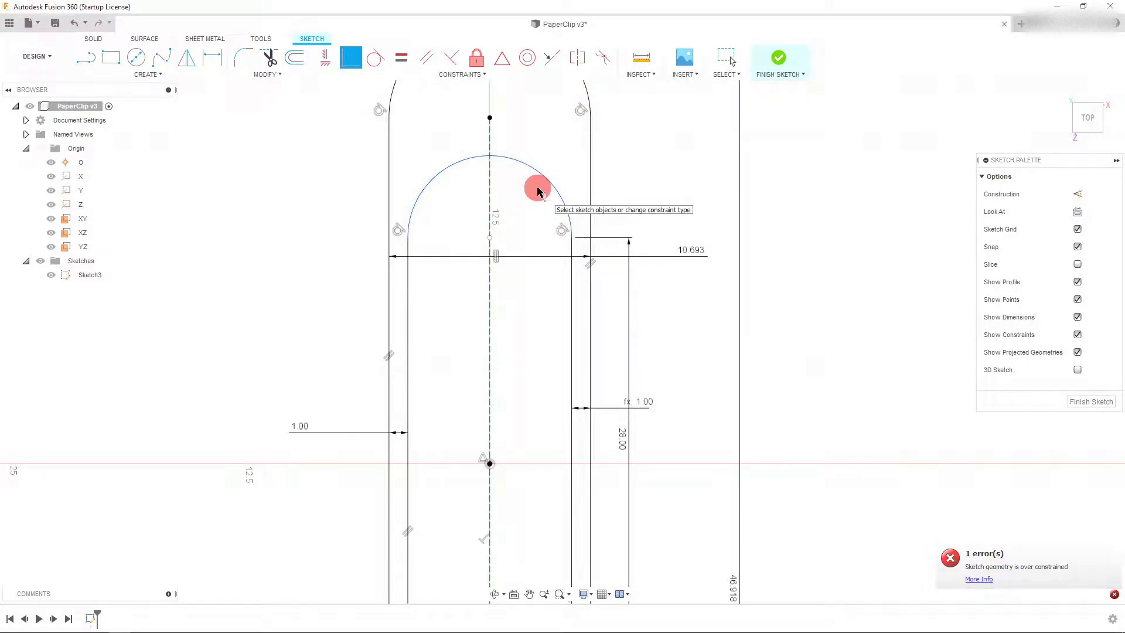
{"action": "scroll", "coordinate": [520, 175], "scroll_direction": "up", "scroll_amount": 3}
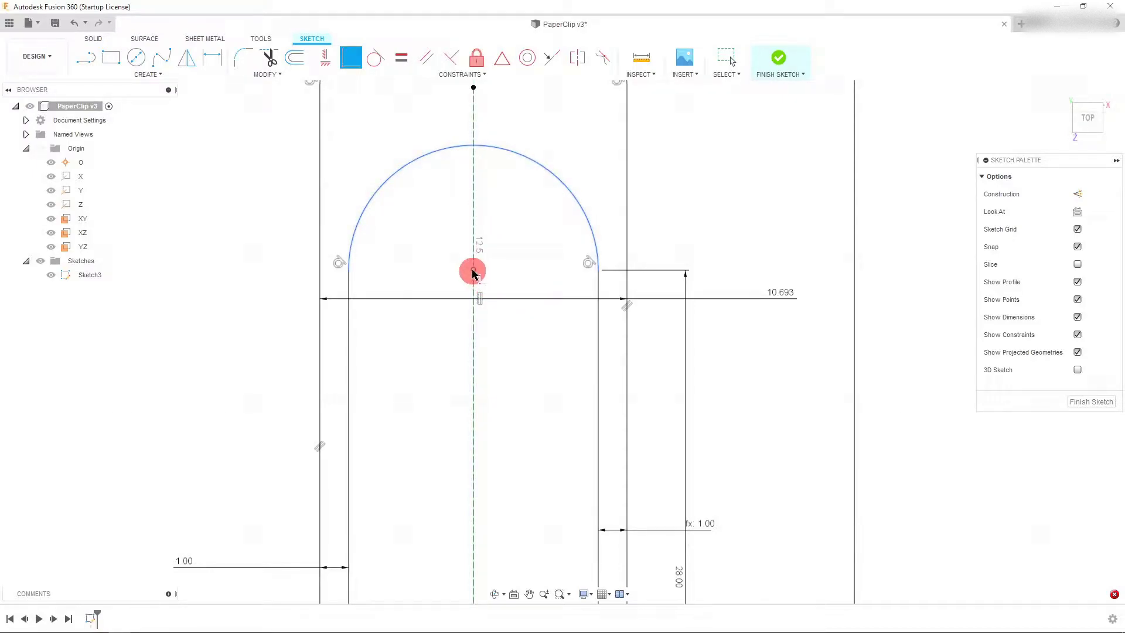
{"action": "scroll", "coordinate": [554, 281], "scroll_direction": "down", "scroll_amount": 4}
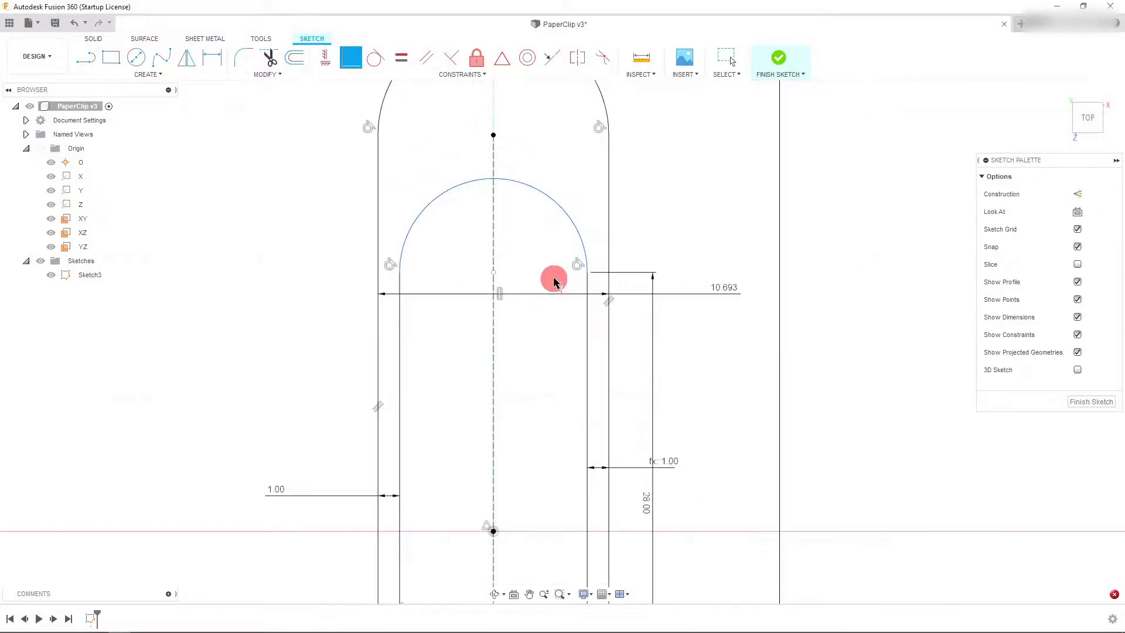
{"action": "key", "text": "Escape"}
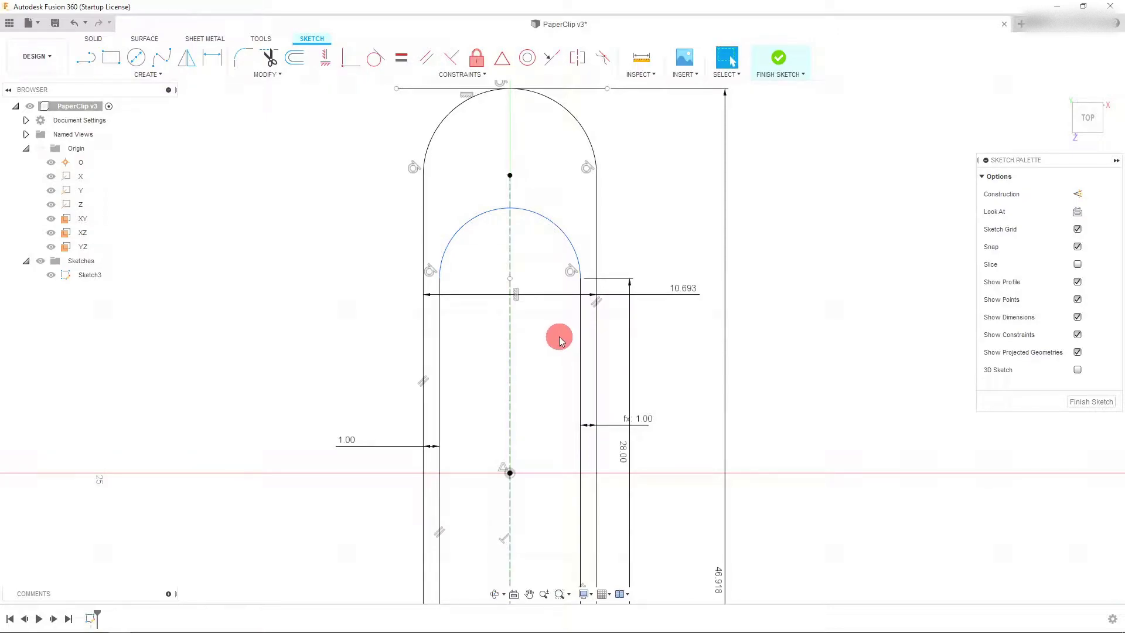
Test the inner upper arc for remaining freedom of movement and examine the area around it.
{"action": "scroll", "coordinate": [529, 215], "scroll_direction": "down", "scroll_amount": 2}
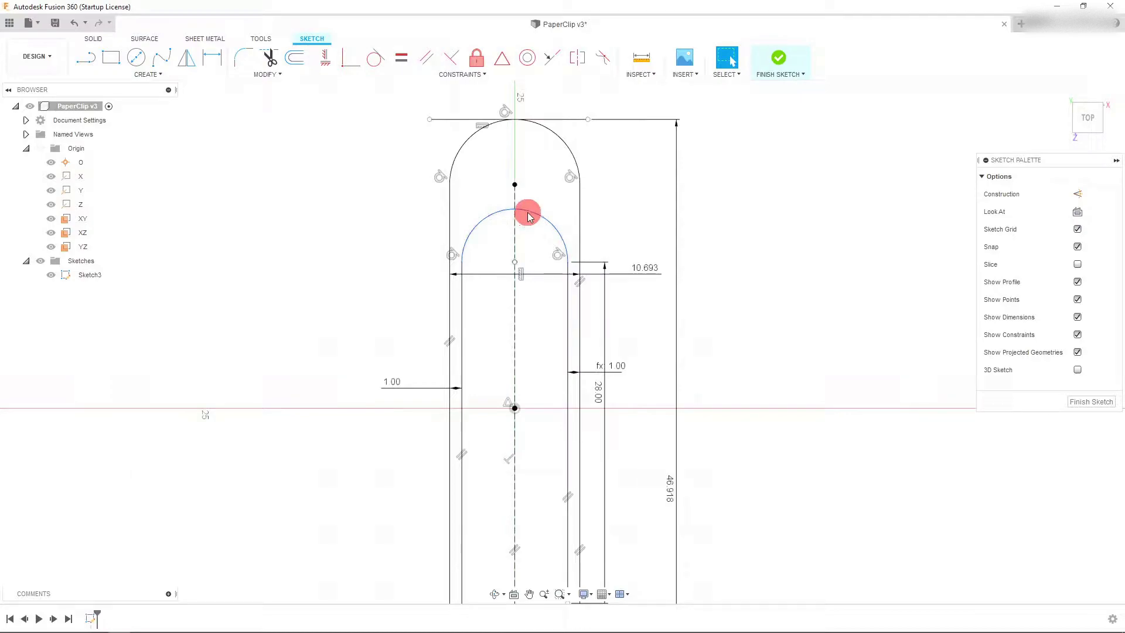
{"action": "left_click", "coordinate": [528, 215]}
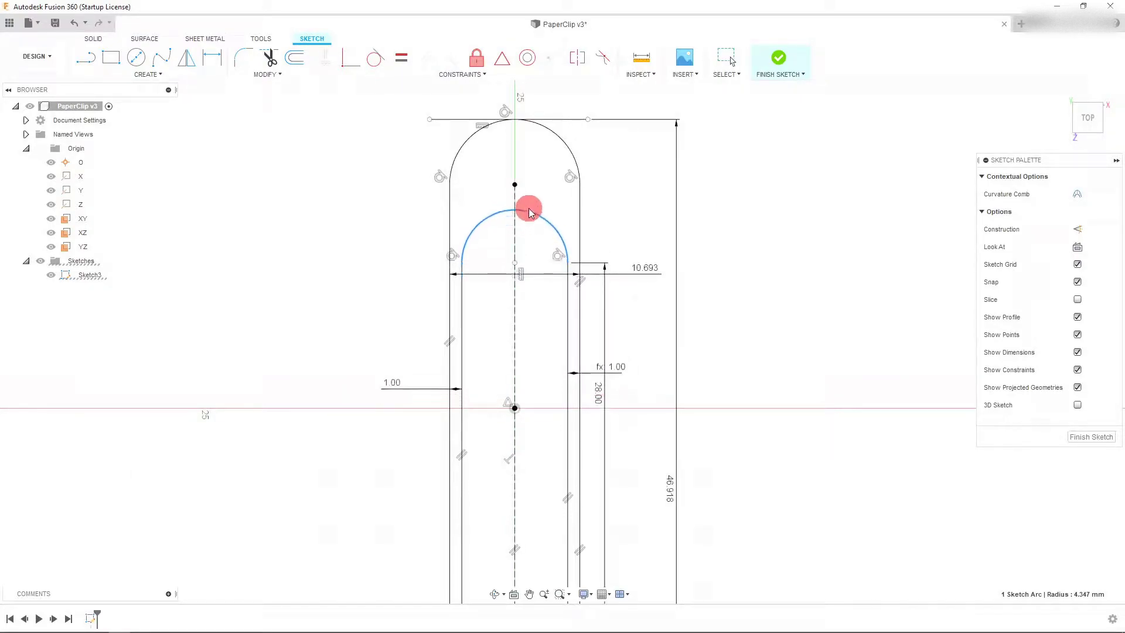
{"action": "key", "text": "Escape"}
{"action": "scroll", "coordinate": [539, 191], "scroll_direction": "down", "scroll_amount": 2}
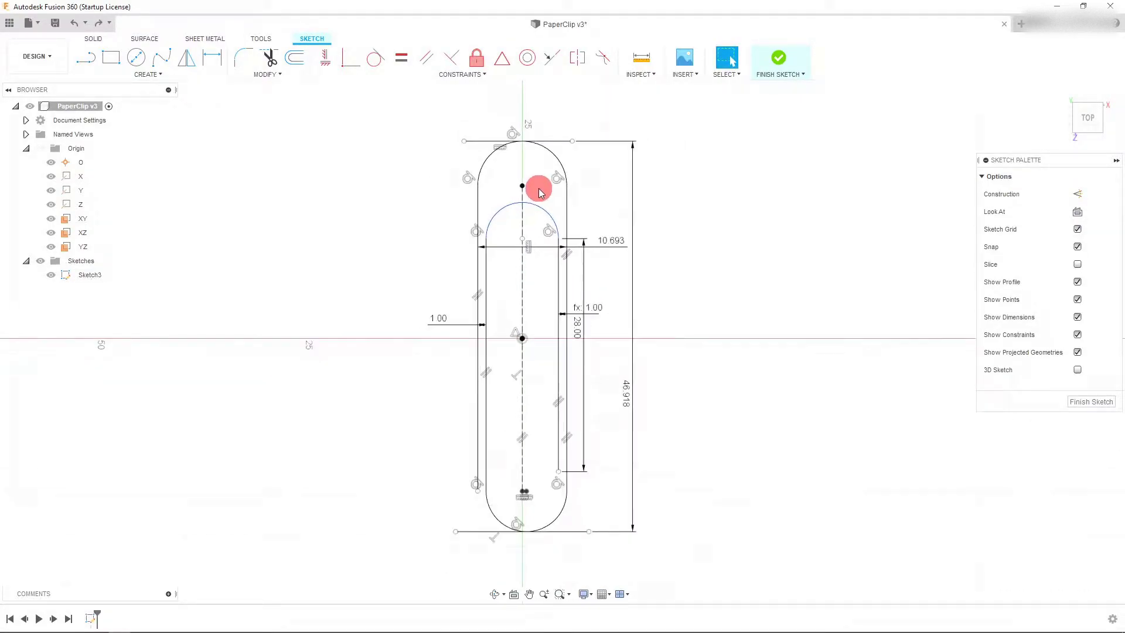
{"action": "scroll", "coordinate": [543, 176], "scroll_direction": "up", "scroll_amount": 3}
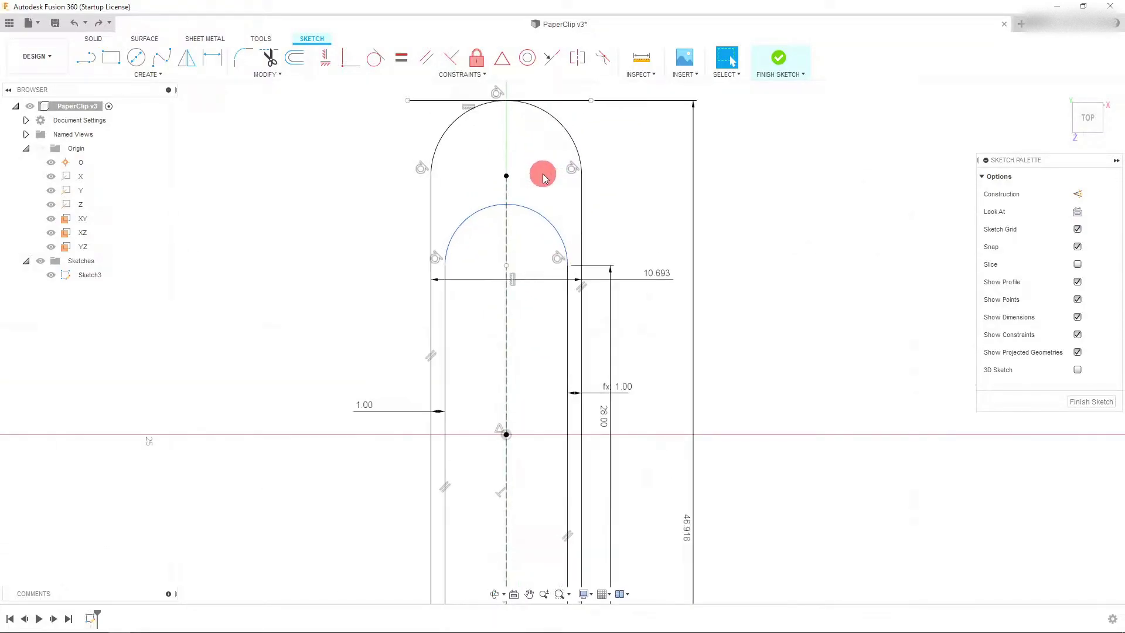
{"action": "scroll", "coordinate": [543, 176], "scroll_direction": "up", "scroll_amount": 2}
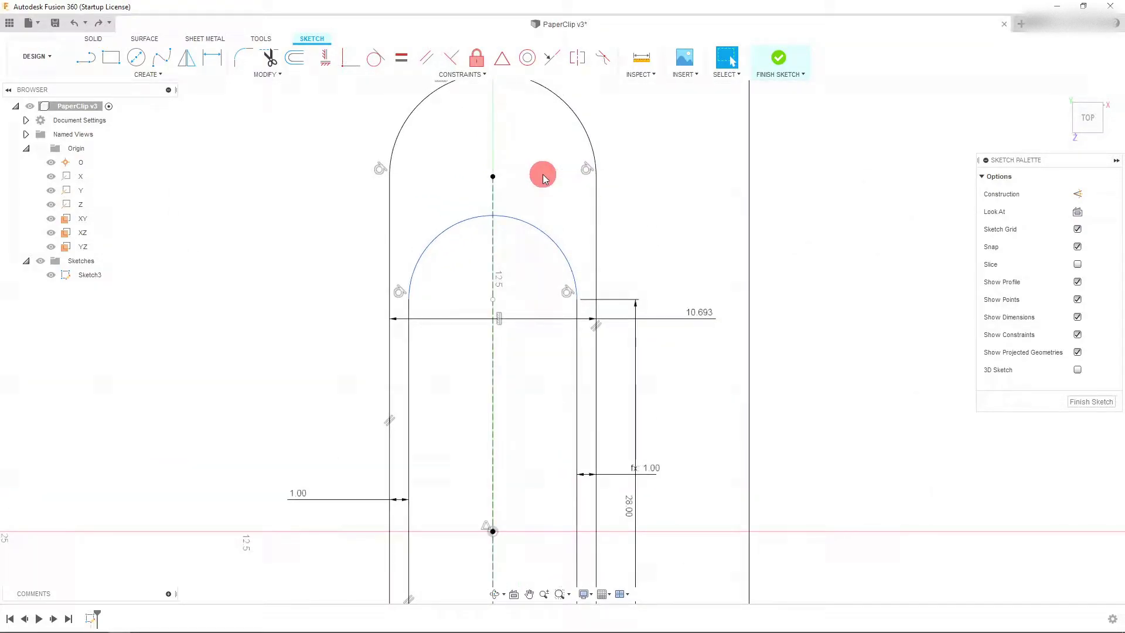
Sketch a horizontal line about 6.5 mm long just above the inner upper arc and make it tangent to that arc.
{"action": "left_click", "coordinate": [86, 57]}
{"action": "left_click", "coordinate": [434, 205]}
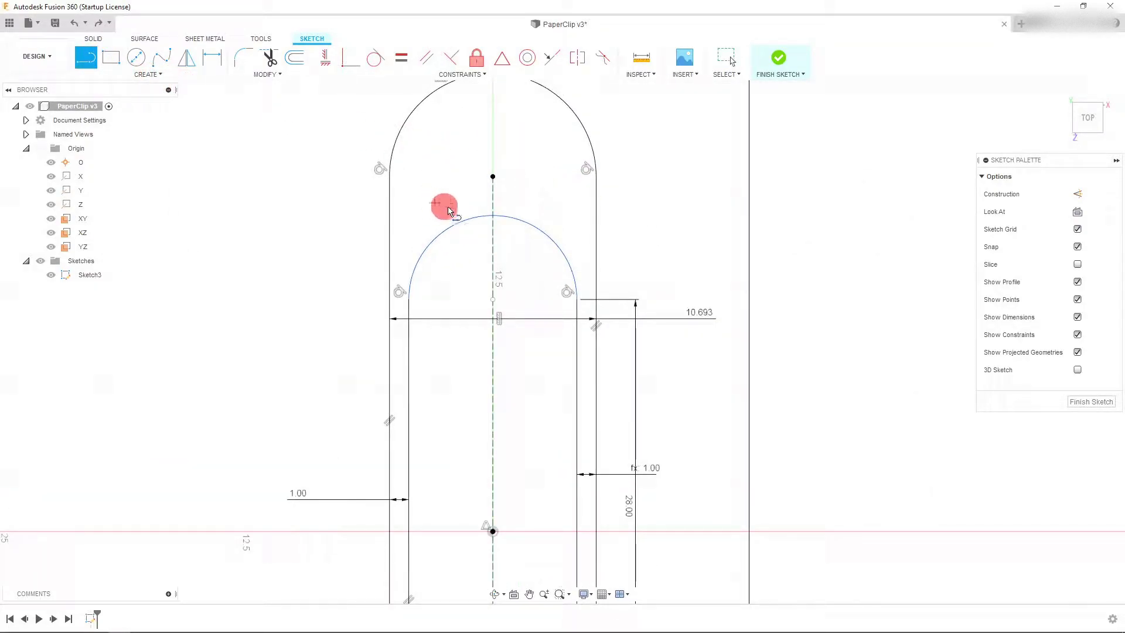
{"action": "left_click", "coordinate": [561, 203]}
{"action": "key", "text": "Escape"}
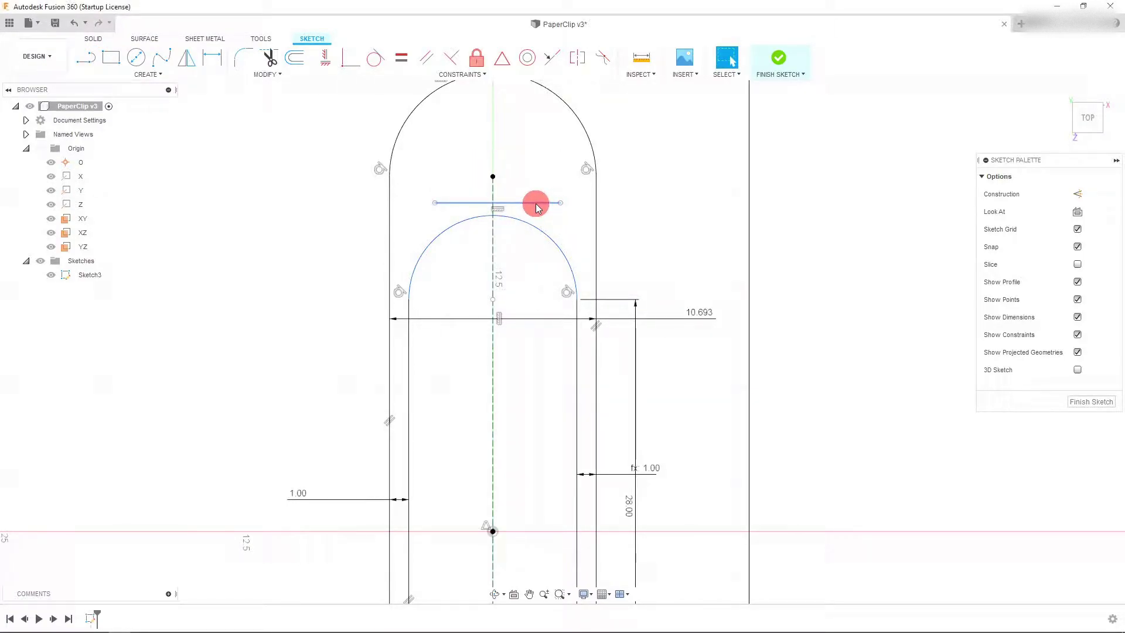
{"action": "left_click", "coordinate": [527, 225]}
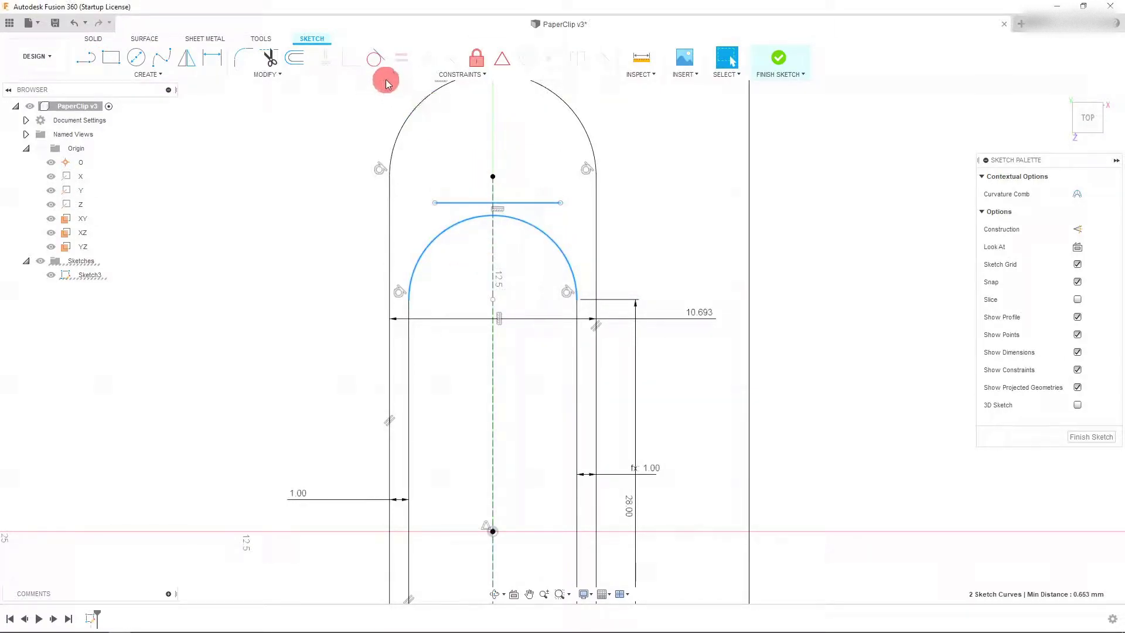
{"action": "left_click", "coordinate": [376, 58]}
{"action": "key", "text": "Escape"}
{"action": "scroll", "coordinate": [514, 170], "scroll_direction": "down", "scroll_amount": 4}
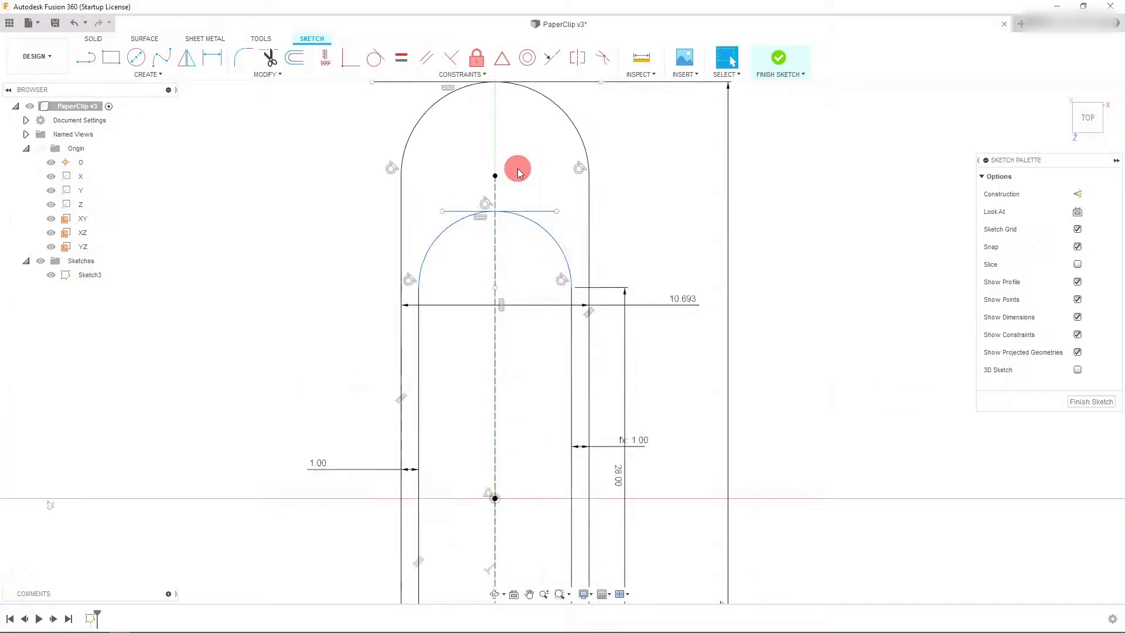
Dimension the vertical distance from the inner arc's tangent line to the tangent line under the lower arc, keeping the current distance.
{"action": "left_click", "coordinate": [195, 104]}
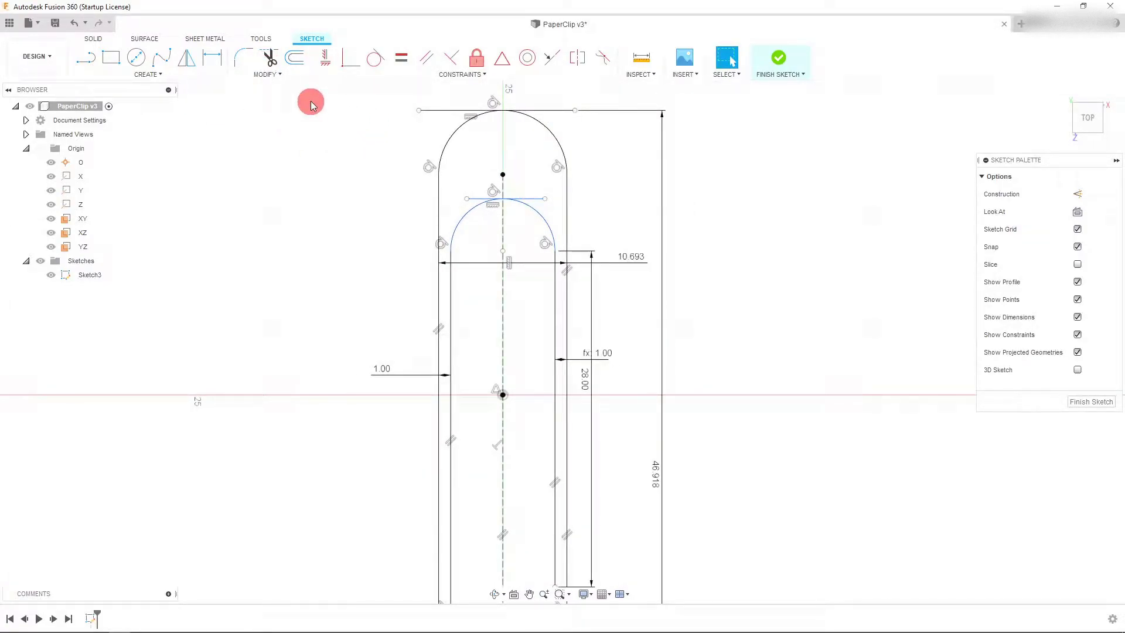
{"action": "key", "text": "d"}
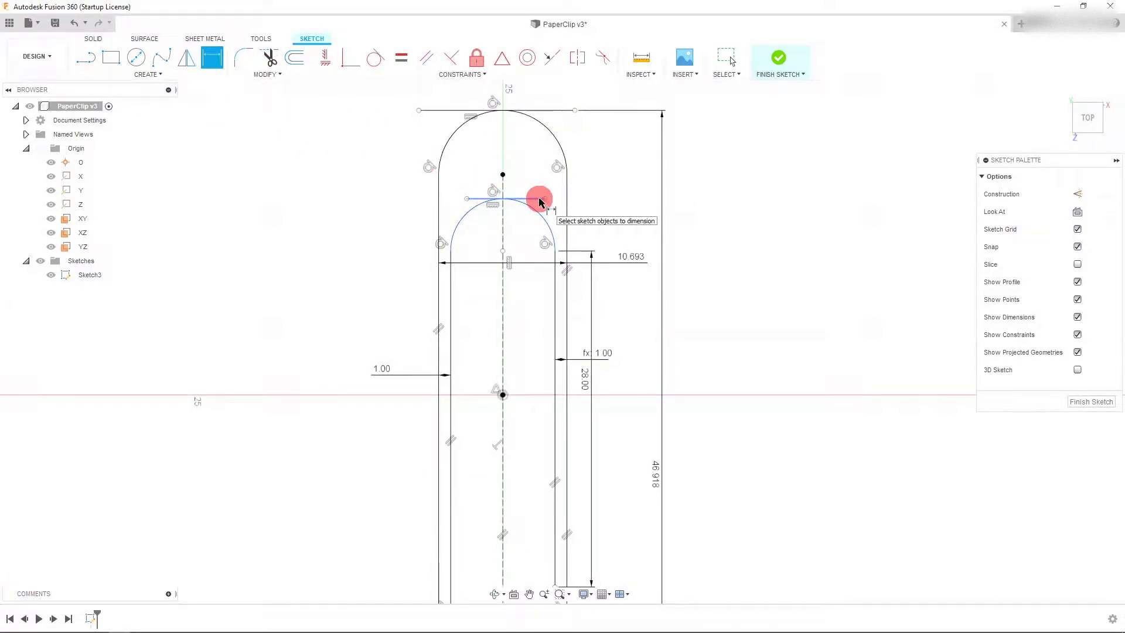
{"action": "left_click", "coordinate": [537, 199]}
{"action": "scroll", "coordinate": [523, 150], "scroll_direction": "down", "scroll_amount": 3}
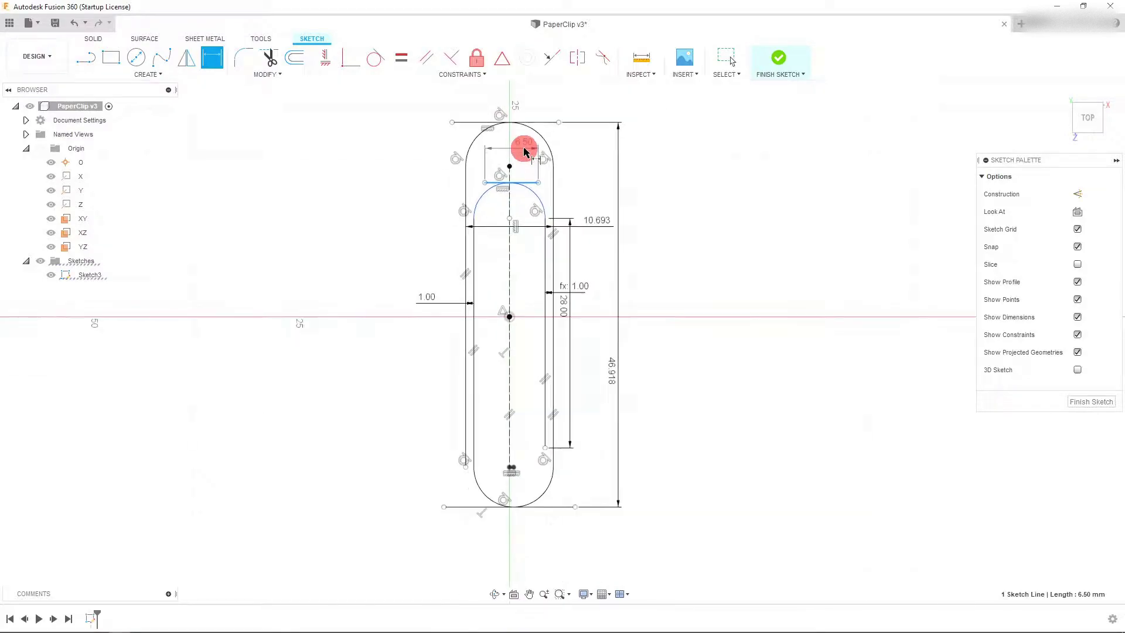
{"action": "left_click", "coordinate": [562, 507]}
{"action": "left_click", "coordinate": [598, 384]}
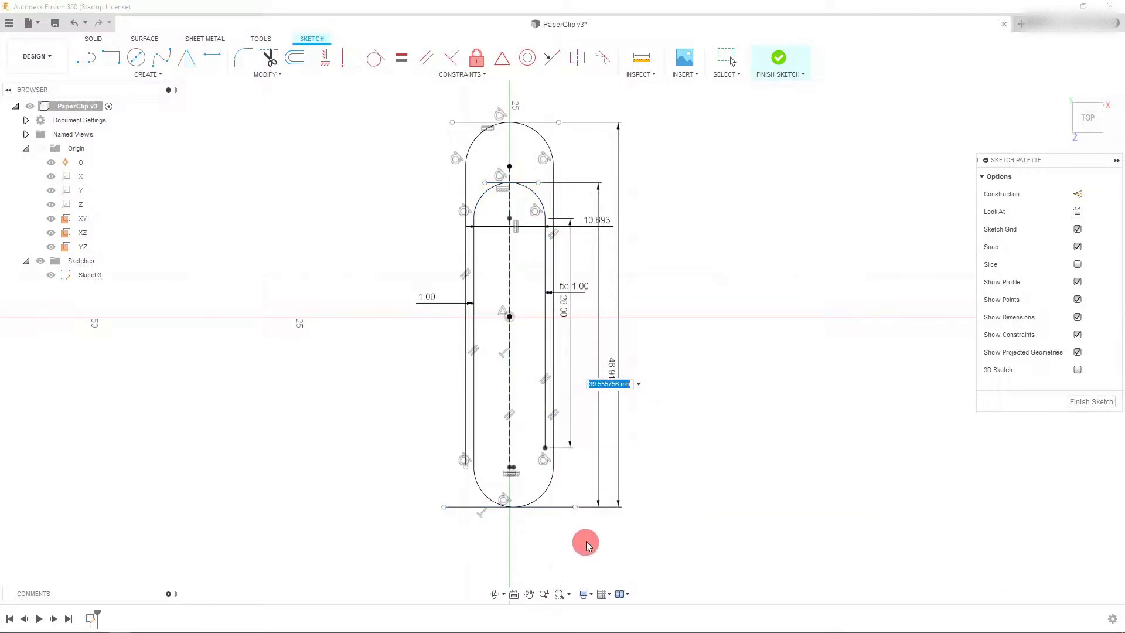
{"action": "key", "text": "Return"}
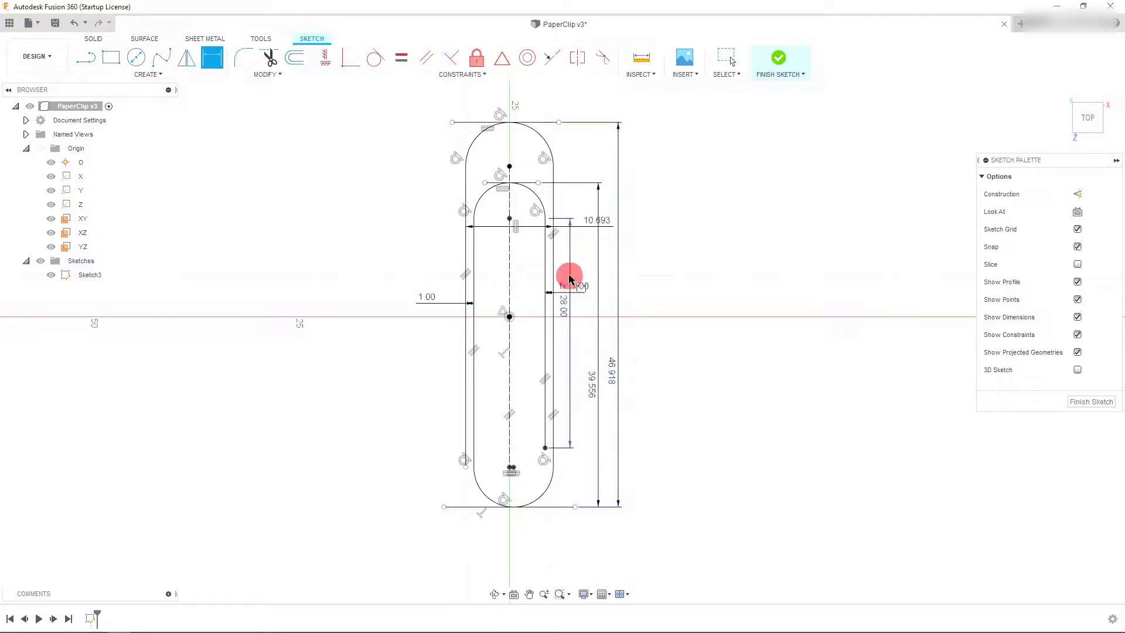
{"action": "key", "text": "Escape"}
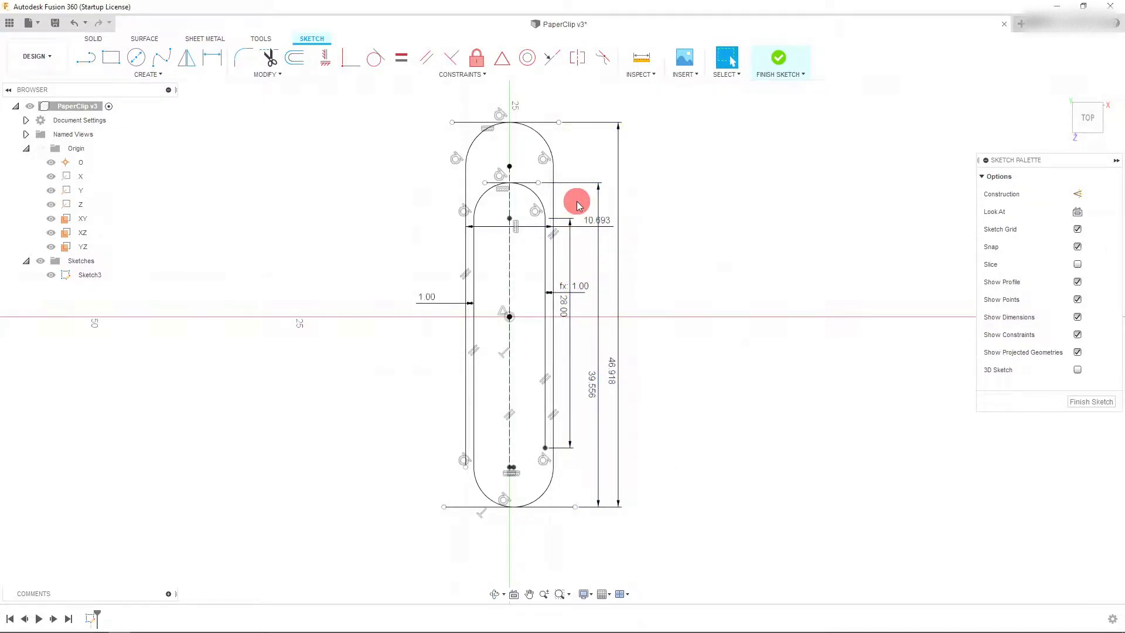
Check the whole paper clip path and finish the sketch.
{"action": "scroll", "coordinate": [577, 205], "scroll_direction": "up", "scroll_amount": 1}
{"action": "scroll", "coordinate": [584, 297], "scroll_direction": "up", "scroll_amount": 1}
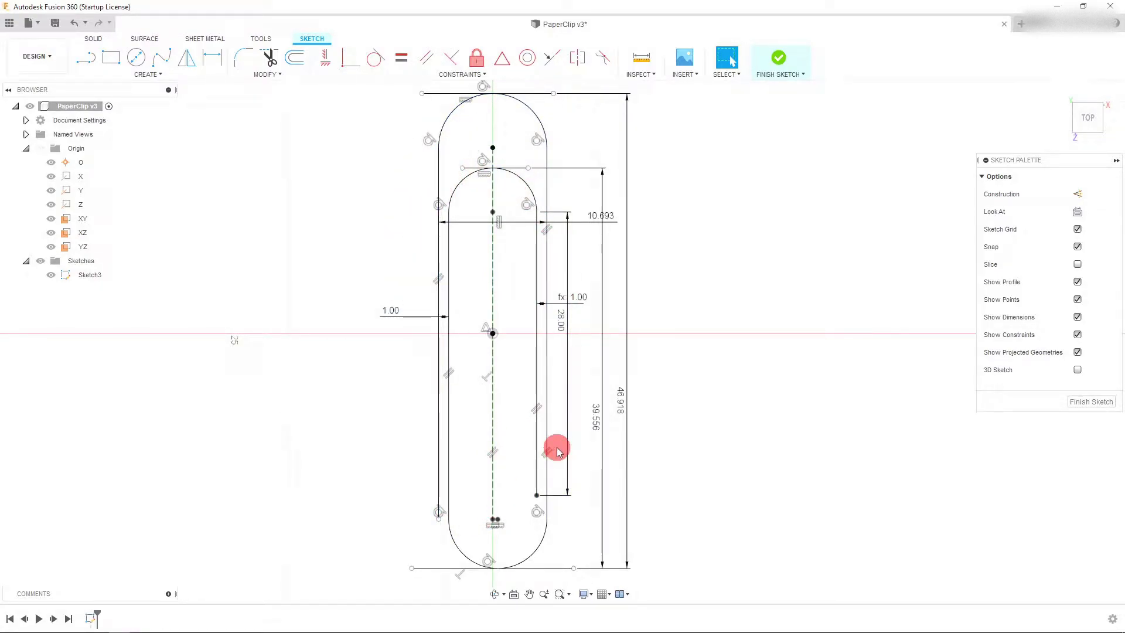
{"action": "scroll", "coordinate": [563, 422], "scroll_direction": "down", "scroll_amount": 1}
{"action": "scroll", "coordinate": [598, 422], "scroll_direction": "down", "scroll_amount": 1}
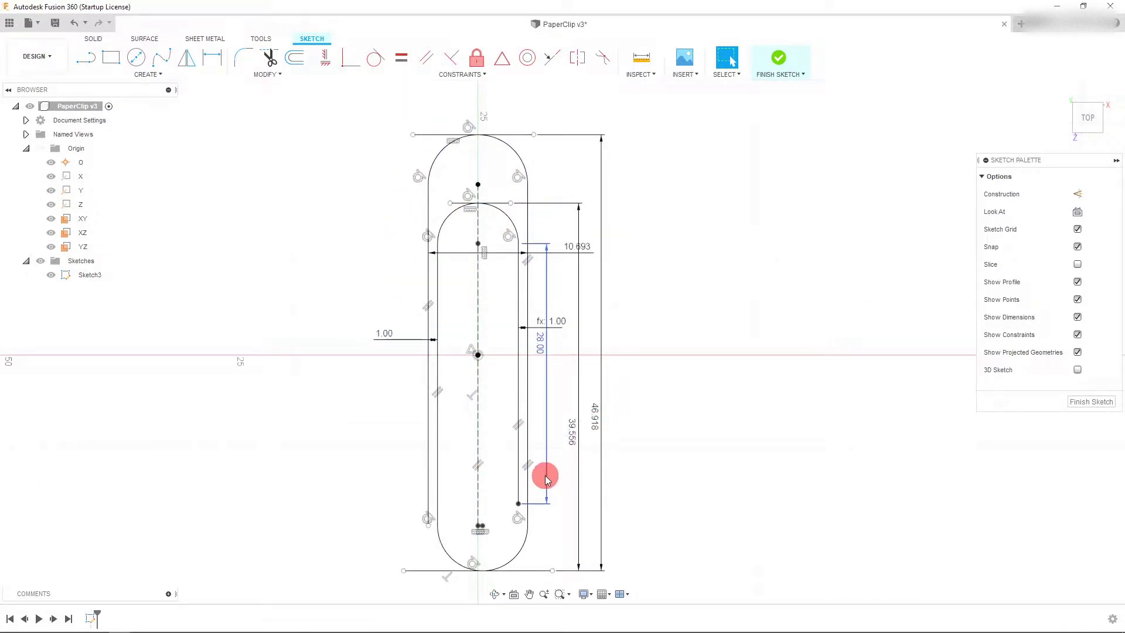
{"action": "left_click", "coordinate": [778, 58]}
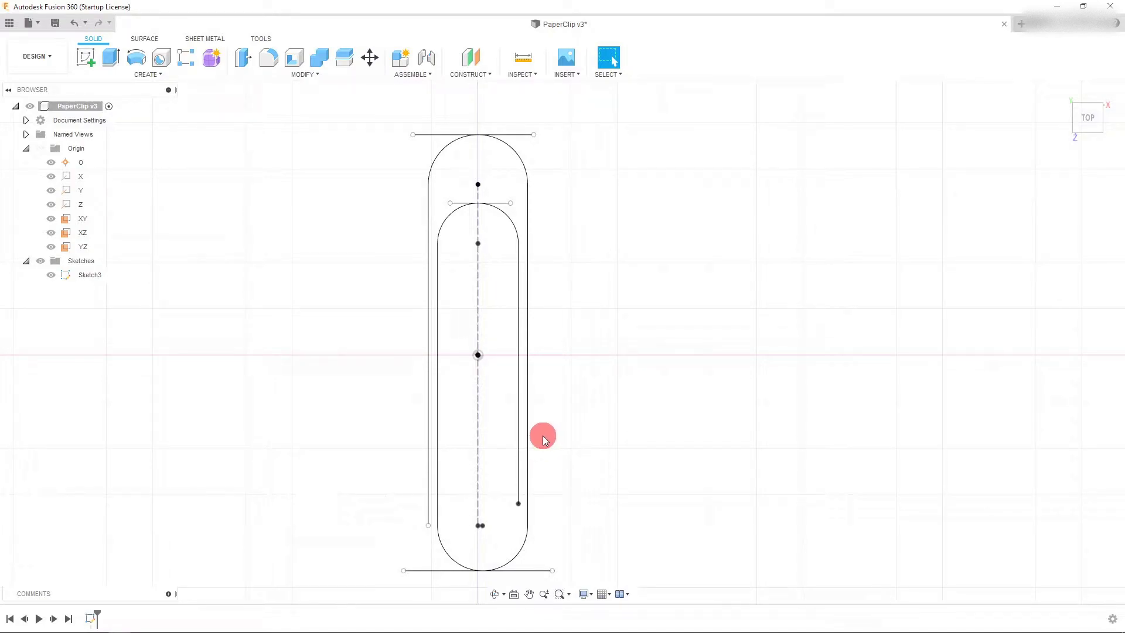
{"action": "scroll", "coordinate": [543, 435], "scroll_direction": "up", "scroll_amount": 1}
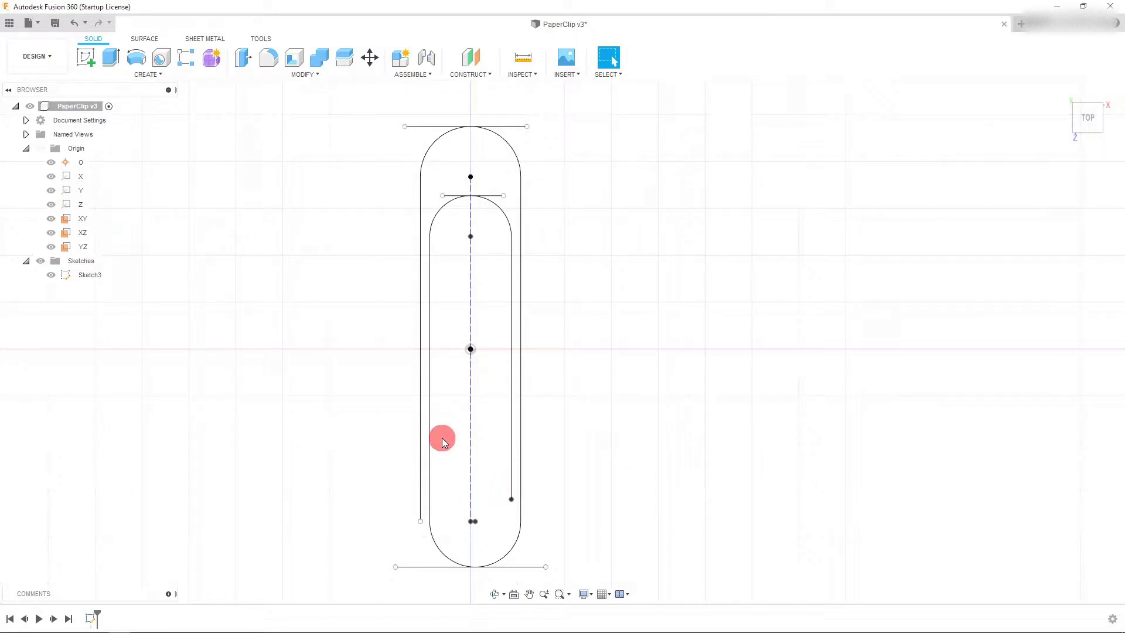
{"action": "scroll", "coordinate": [442, 440], "scroll_direction": "down", "scroll_amount": 1}
{"action": "scroll", "coordinate": [605, 475], "scroll_direction": "up", "scroll_amount": 1}
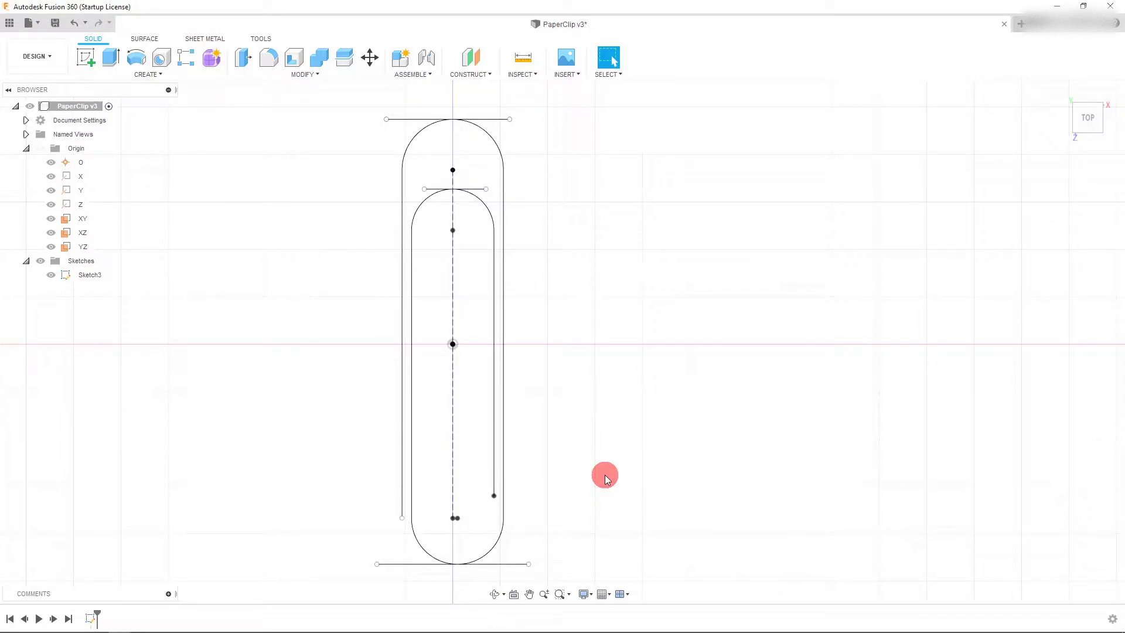
{"action": "scroll", "coordinate": [404, 456], "scroll_direction": "down", "scroll_amount": 1}
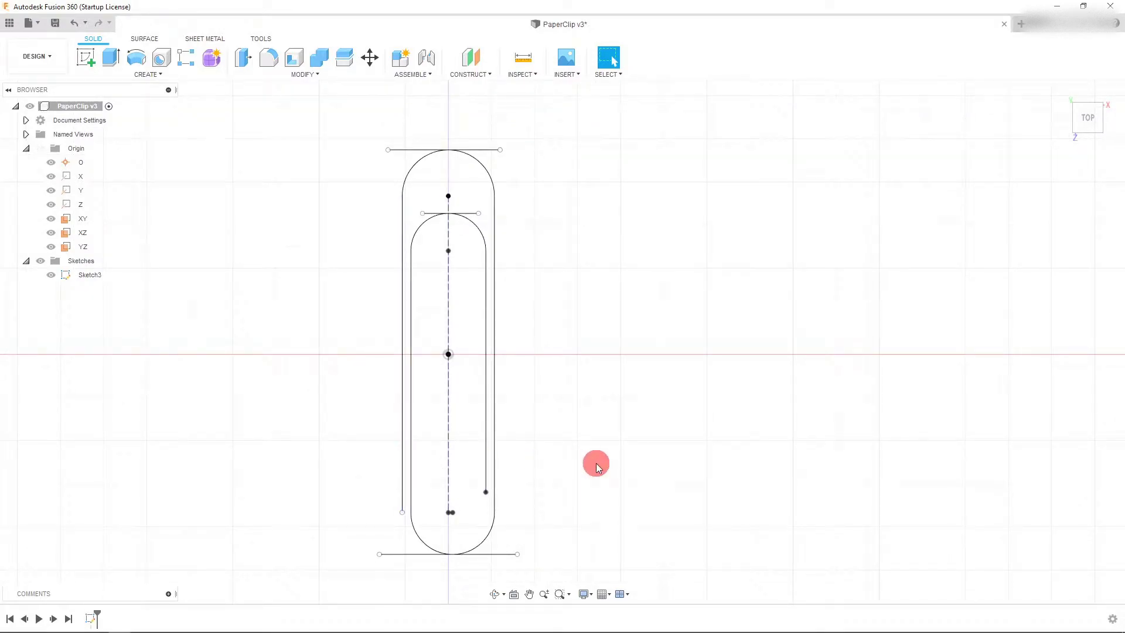
{"action": "scroll", "coordinate": [573, 457], "scroll_direction": "up", "scroll_amount": 1}
{"action": "mouse_move", "coordinate": [573, 457]}
{"action": "middle_mouse_down"}
{"action": "mouse_move", "coordinate": [502, 484]}
{"action": "mouse_move", "coordinate": [490, 472]}
{"action": "middle_mouse_up"}
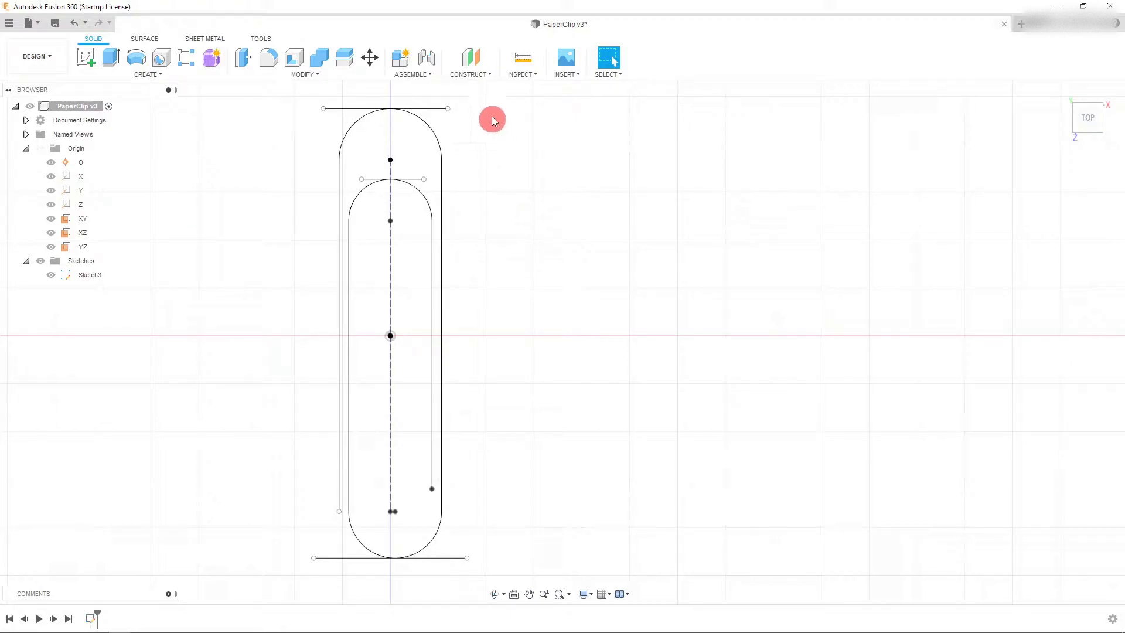
Start an offset construction plane based on the XY origin plane.
{"action": "left_click", "coordinate": [484, 76]}
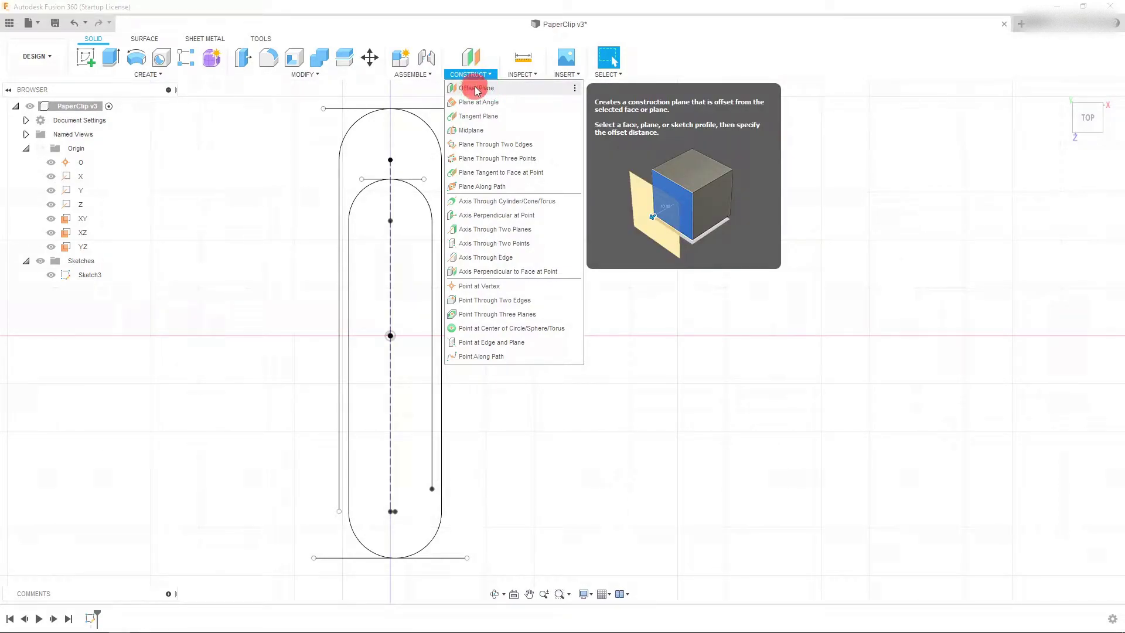
{"action": "left_click", "coordinate": [478, 90]}
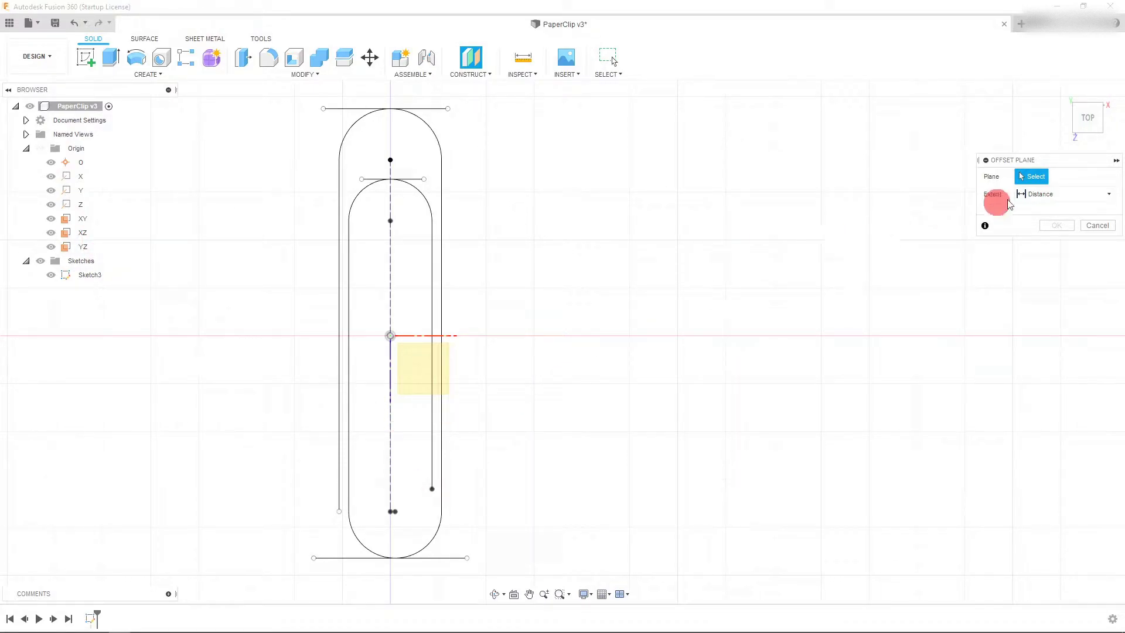
{"action": "left_click", "coordinate": [1089, 134]}
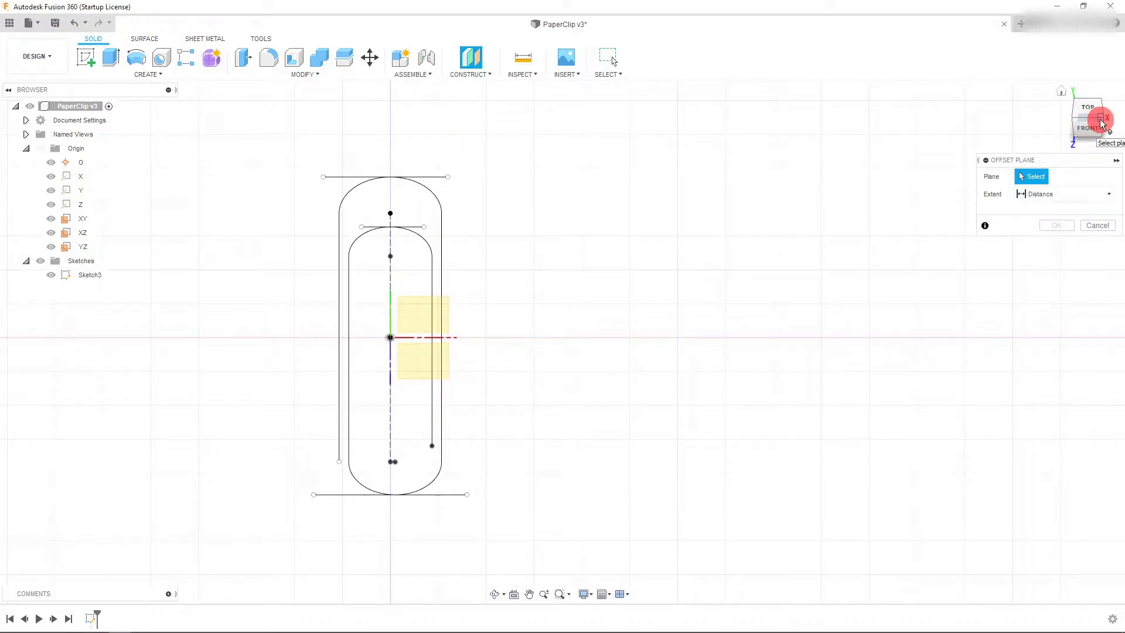
{"action": "left_click", "coordinate": [1102, 123]}
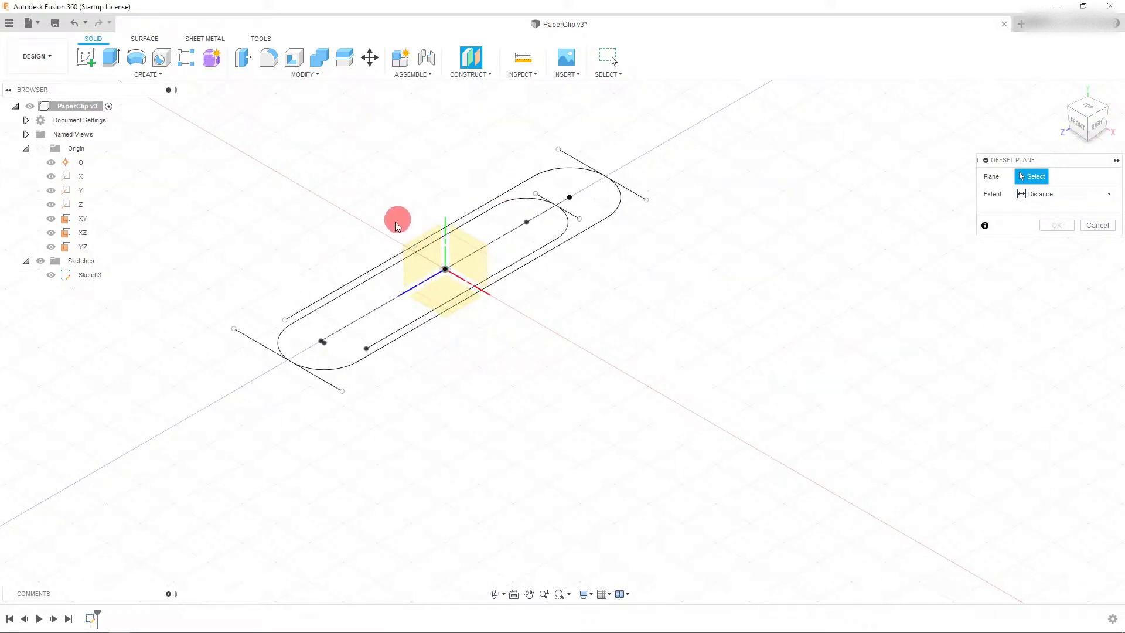
{"action": "scroll", "coordinate": [363, 249], "scroll_direction": "up", "scroll_amount": 2}
{"action": "scroll", "coordinate": [363, 249], "scroll_direction": "up", "scroll_amount": 1}
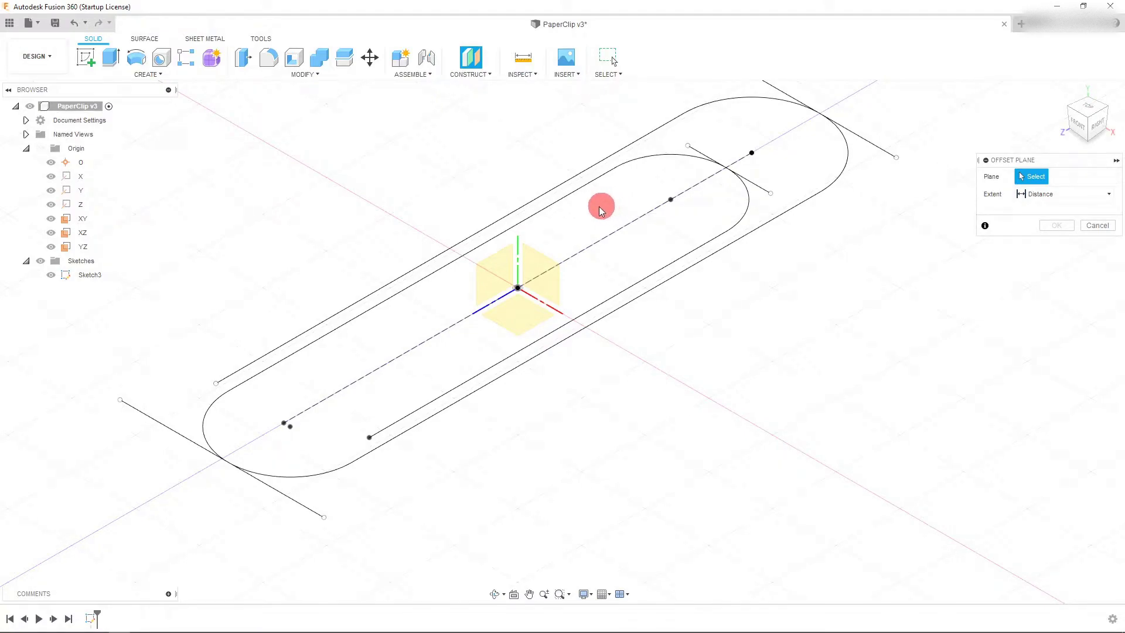
{"action": "left_click", "coordinate": [549, 261]}
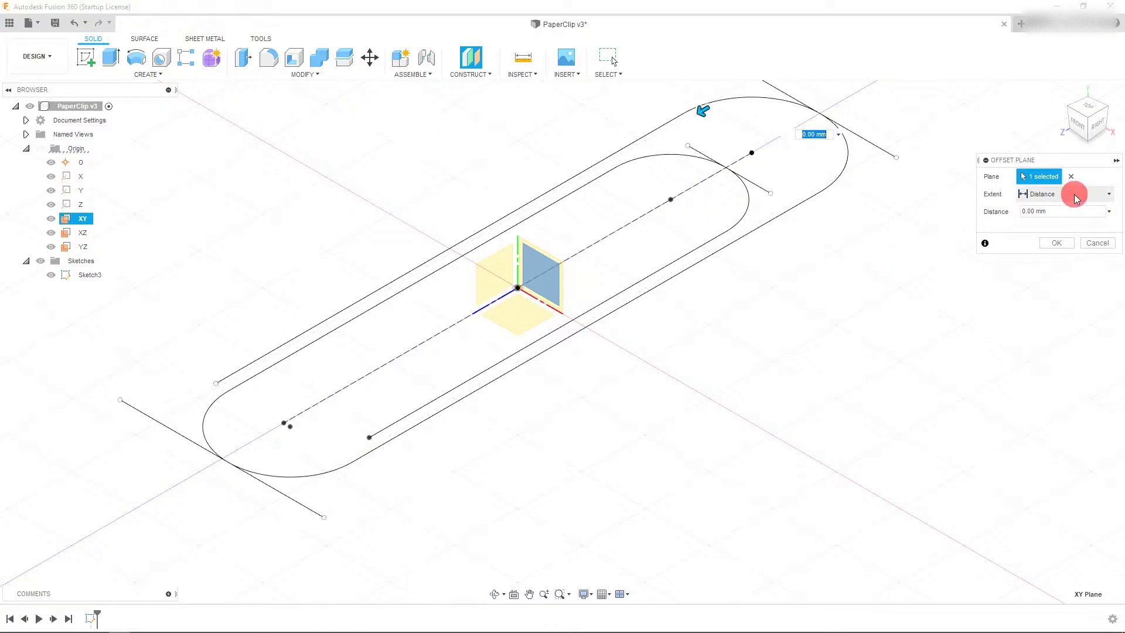
Set the offset plane's extent to an object, pick the free endpoint of the inner straight wire segment, and create the plane.
{"action": "left_click", "coordinate": [1049, 194]}
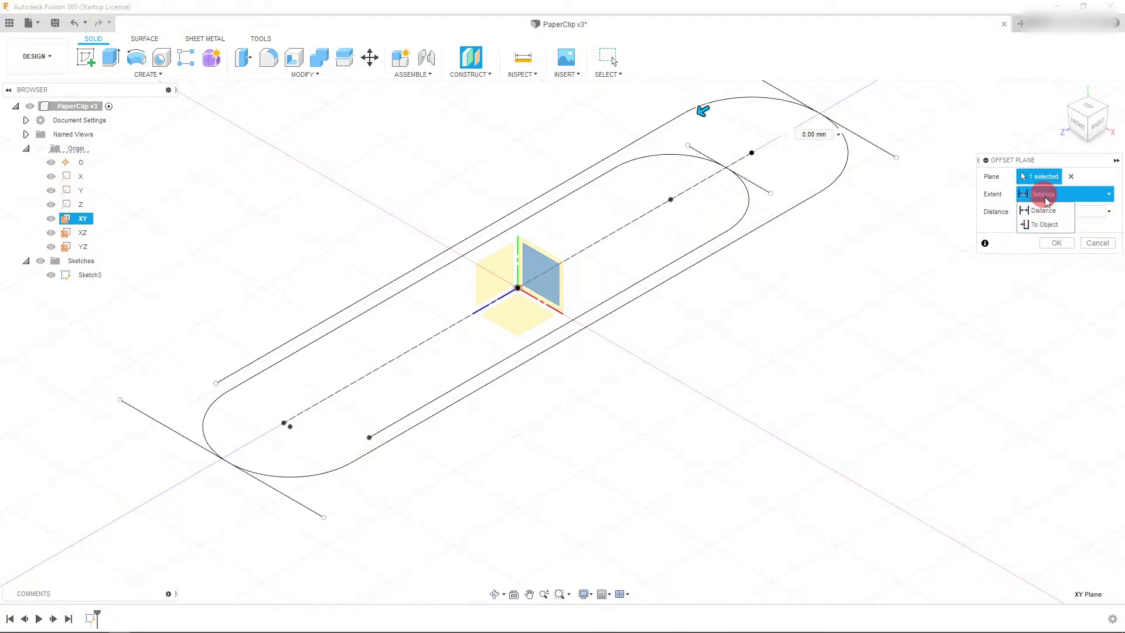
{"action": "left_click", "coordinate": [1046, 217]}
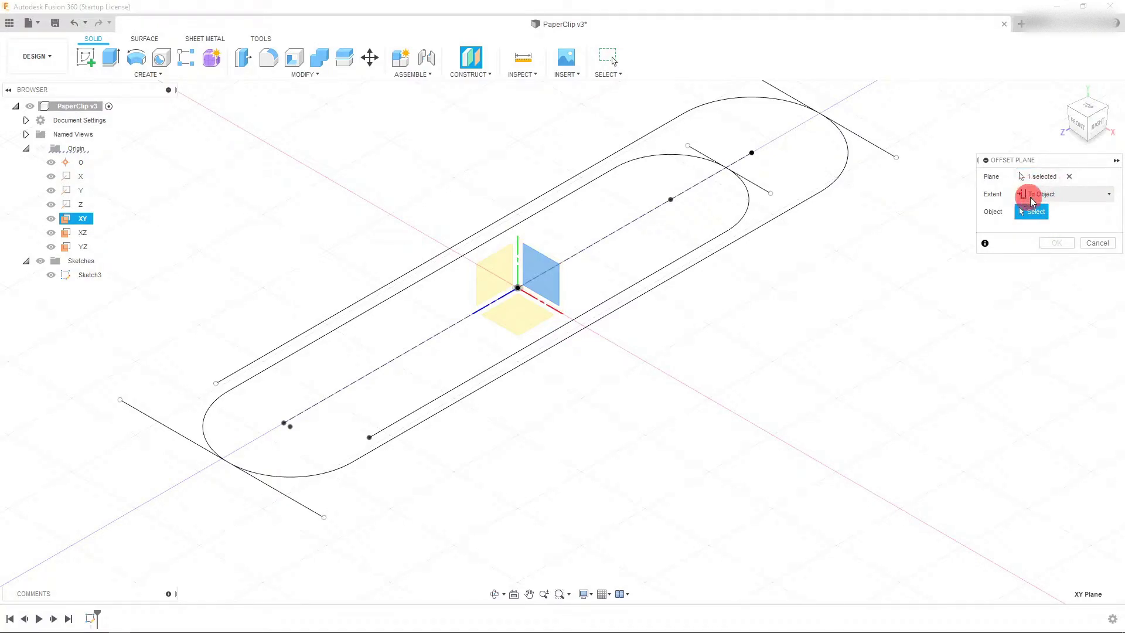
{"action": "left_click", "coordinate": [370, 438]}
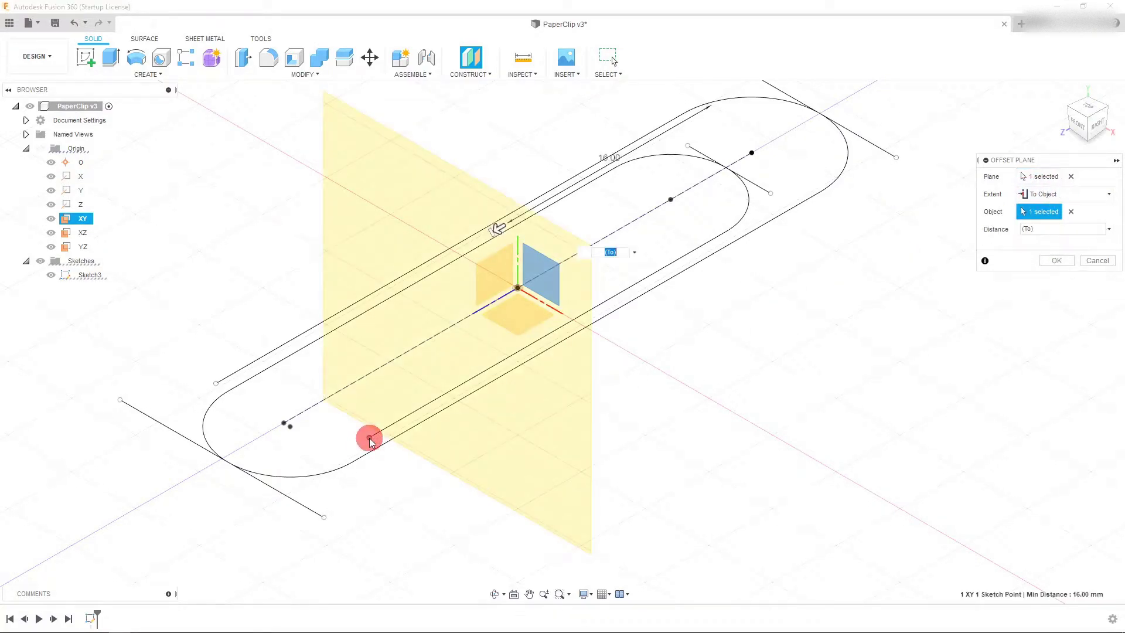
{"action": "scroll", "coordinate": [666, 449], "scroll_direction": "down", "scroll_amount": 1}
{"action": "mouse_move", "coordinate": [665, 449]}
{"action": "middle_mouse_down"}
{"action": "mouse_move", "coordinate": [620, 449]}
{"action": "mouse_move", "coordinate": [590, 481]}
{"action": "middle_mouse_up"}
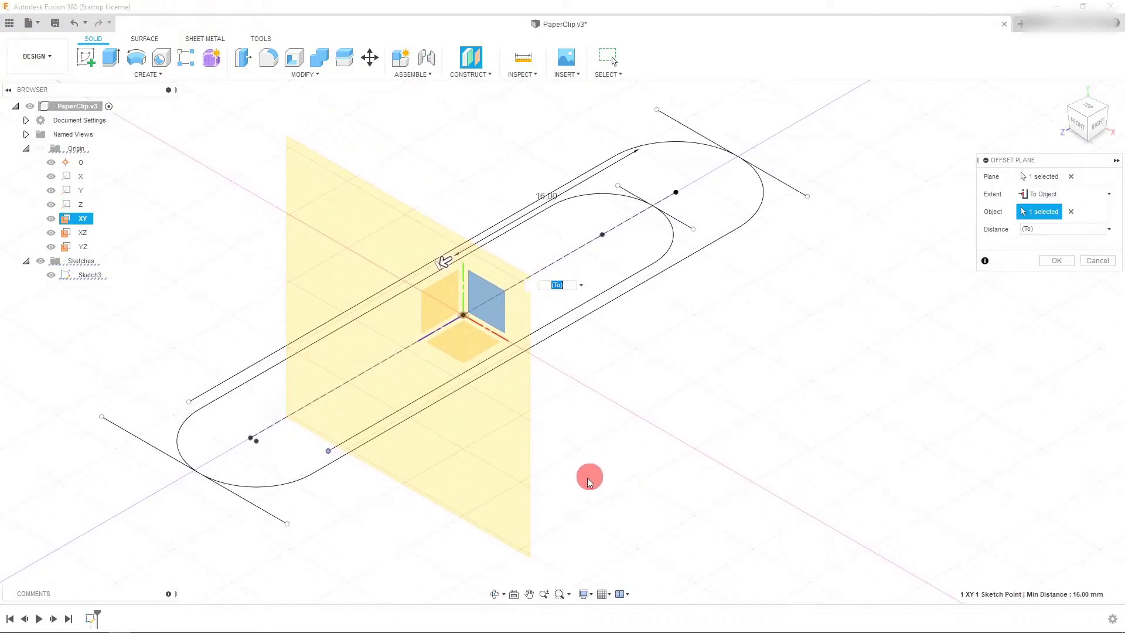
{"action": "left_click", "coordinate": [495, 594]}
{"action": "mouse_move", "coordinate": [596, 468]}
{"action": "left_mouse_down"}
{"action": "mouse_move", "coordinate": [551, 460]}
{"action": "mouse_move", "coordinate": [568, 500]}
{"action": "mouse_move", "coordinate": [575, 437]}
{"action": "mouse_move", "coordinate": [593, 447]}
{"action": "mouse_move", "coordinate": [585, 465]}
{"action": "left_mouse_up"}
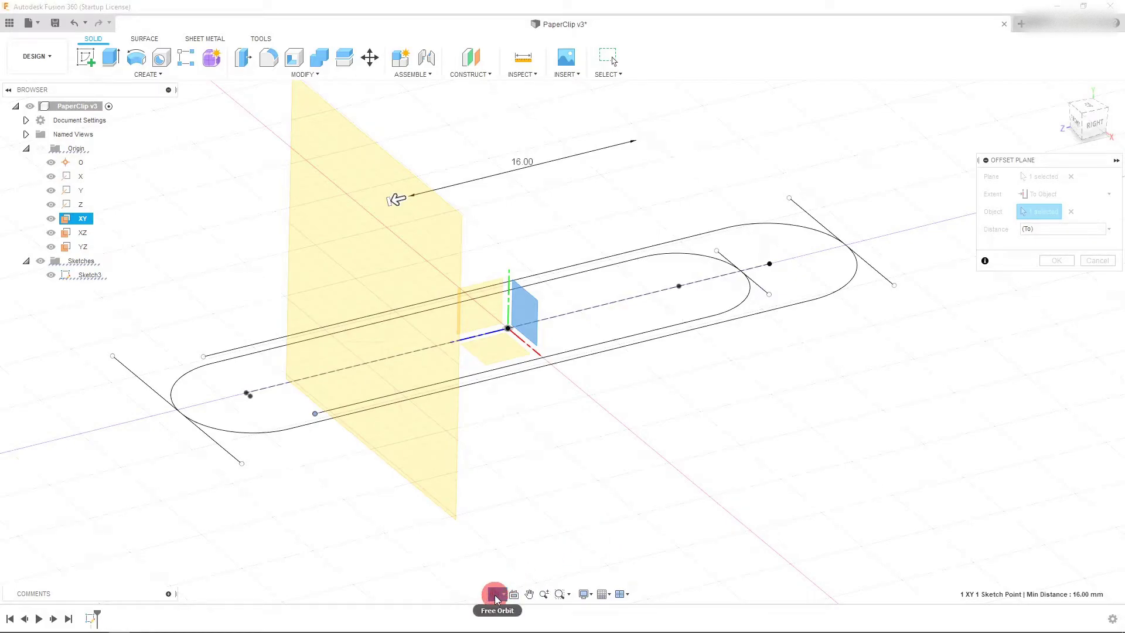
{"action": "mouse_move", "coordinate": [590, 367]}
{"action": "left_mouse_down"}
{"action": "mouse_move", "coordinate": [661, 407]}
{"action": "mouse_move", "coordinate": [535, 332]}
{"action": "mouse_move", "coordinate": [504, 284]}
{"action": "left_mouse_up"}
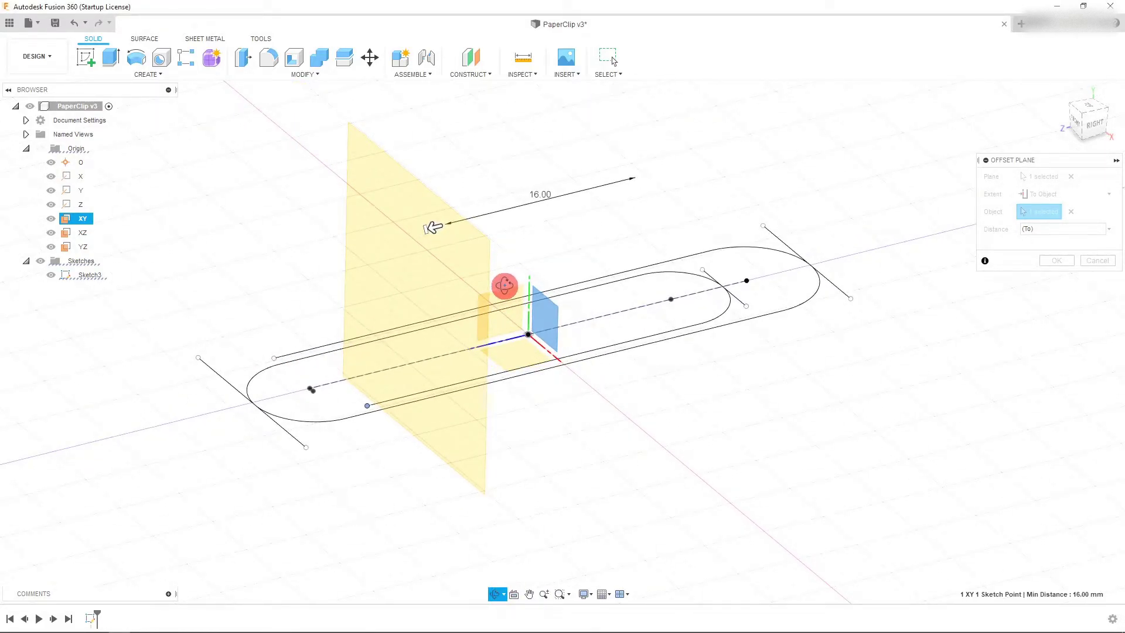
{"action": "key", "text": "Escape"}
{"action": "left_click", "coordinate": [1056, 260]}
{"action": "mouse_move", "coordinate": [607, 426]}
{"action": "middle_mouse_down", "text": "shift"}
{"action": "mouse_move", "coordinate": [558, 447]}
{"action": "mouse_move", "coordinate": [463, 418]}
{"action": "middle_mouse_up", "text": "shift"}
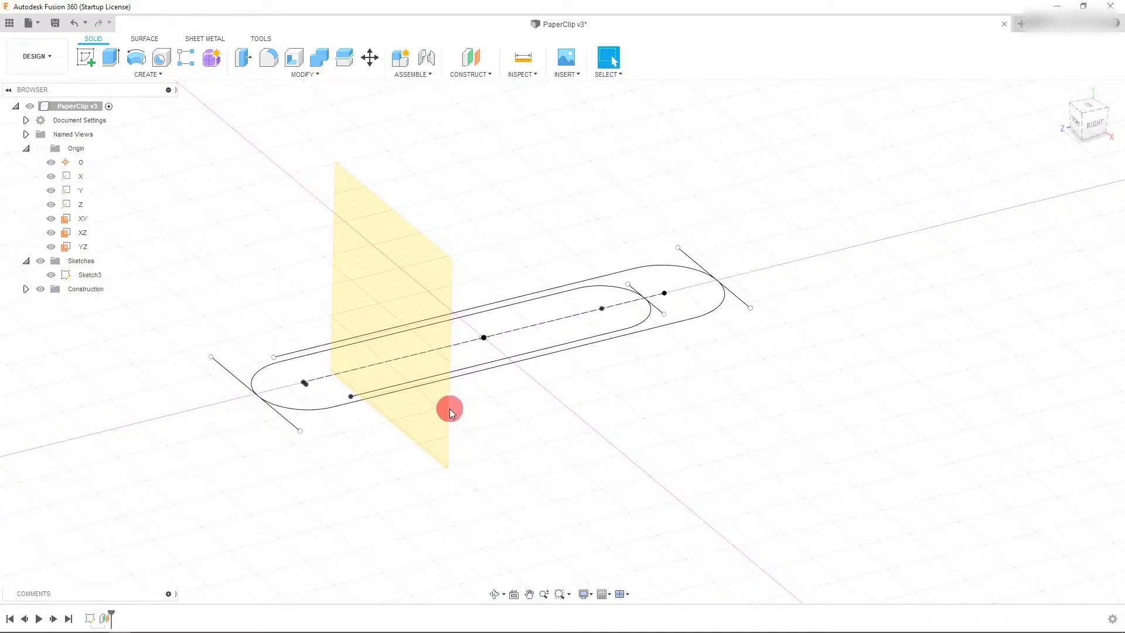
Create a new sketch on the offset plane at the inner wire end.
{"action": "left_click", "coordinate": [445, 407]}
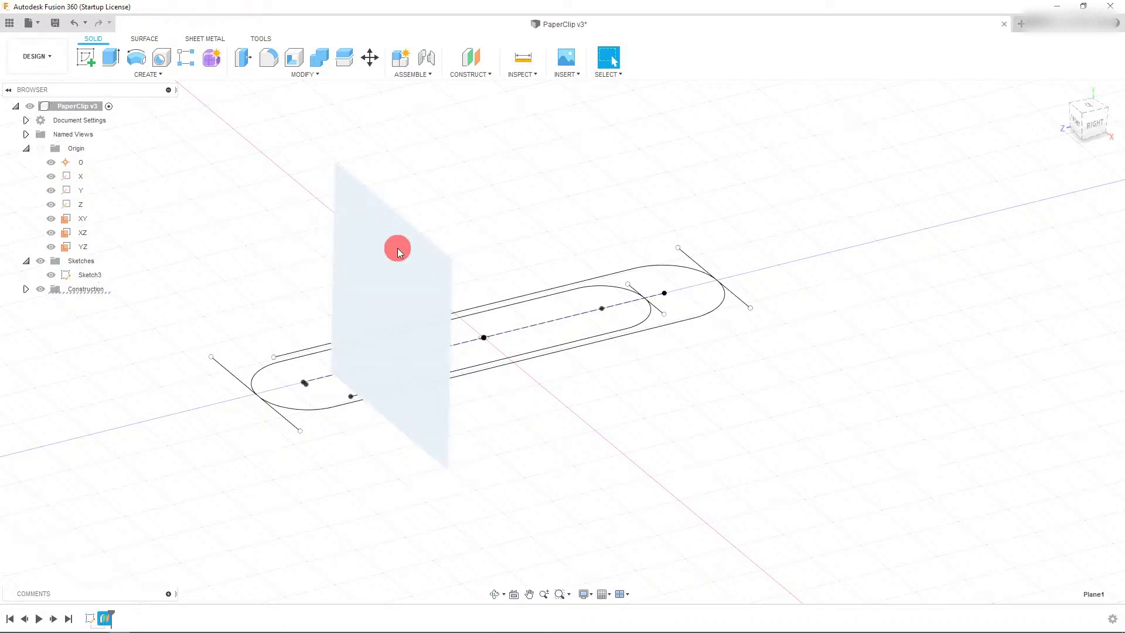
{"action": "left_click", "coordinate": [89, 58]}
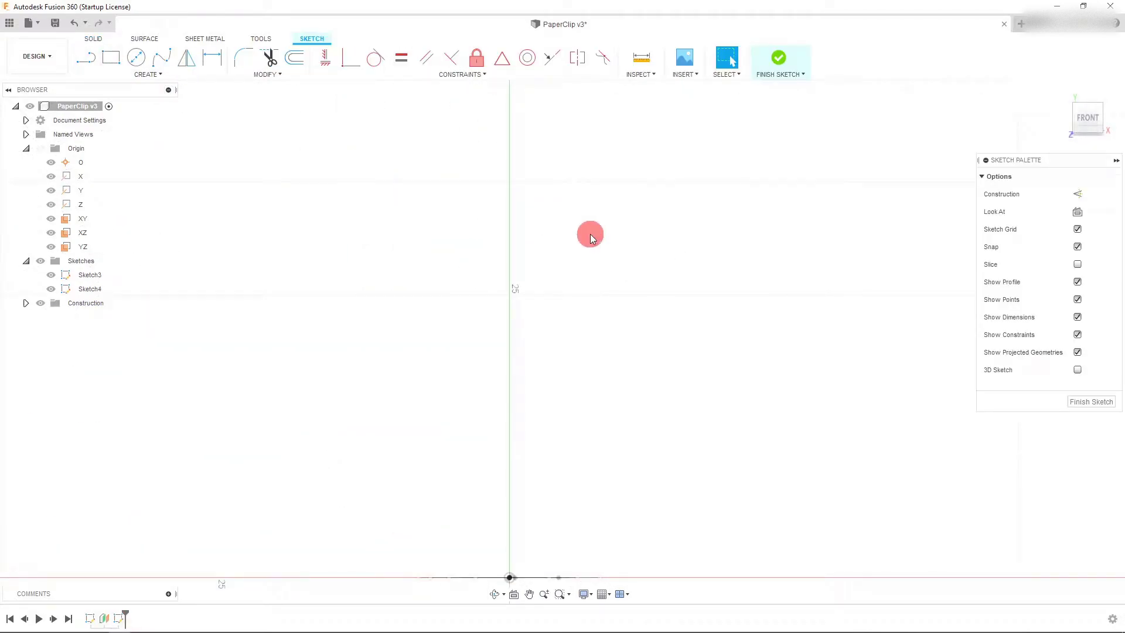
{"action": "scroll", "coordinate": [576, 492], "scroll_direction": "up", "scroll_amount": 5}
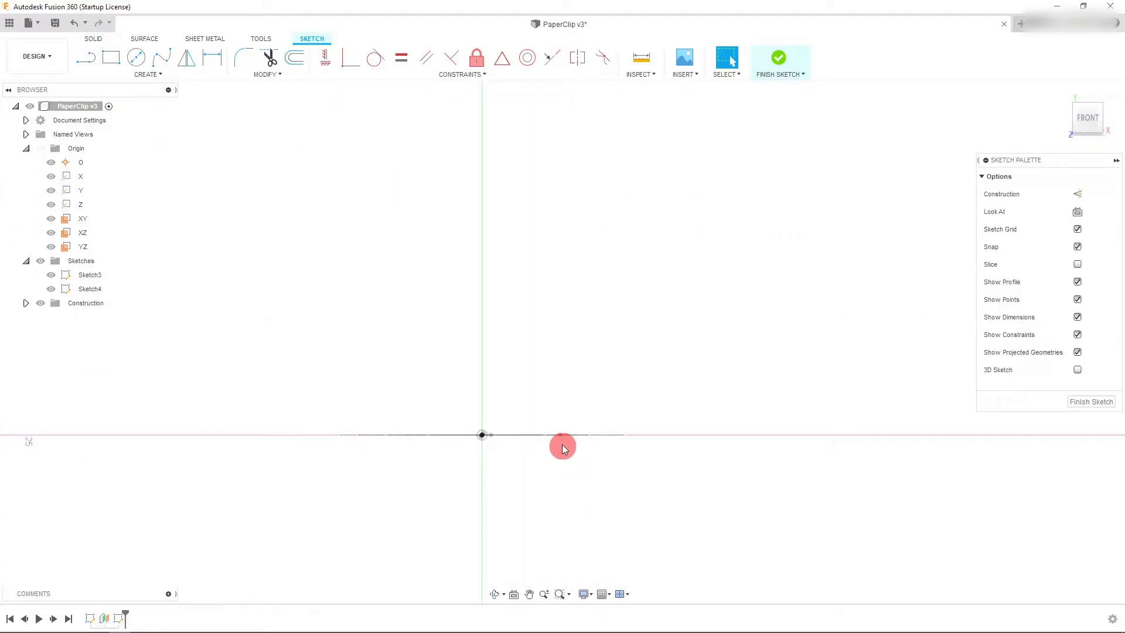
Sketch a center-diameter circle about 1.9 mm across, slightly off the free endpoint of the inner wire segment.
{"action": "left_click", "coordinate": [141, 59]}
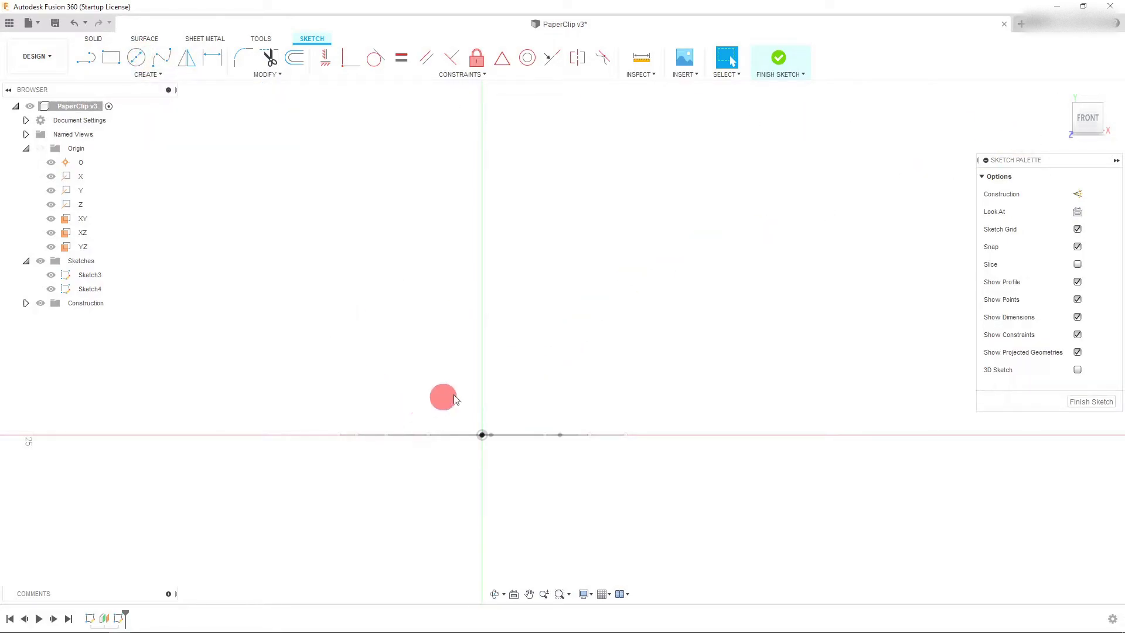
{"action": "left_click", "coordinate": [1091, 112]}
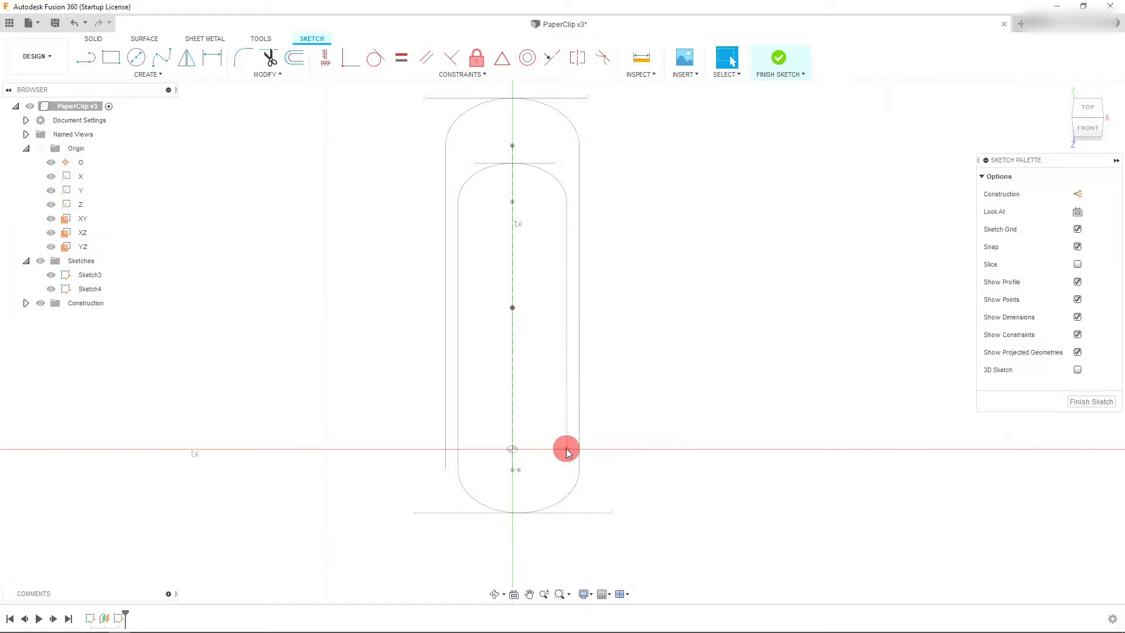
{"action": "left_click", "coordinate": [139, 60]}
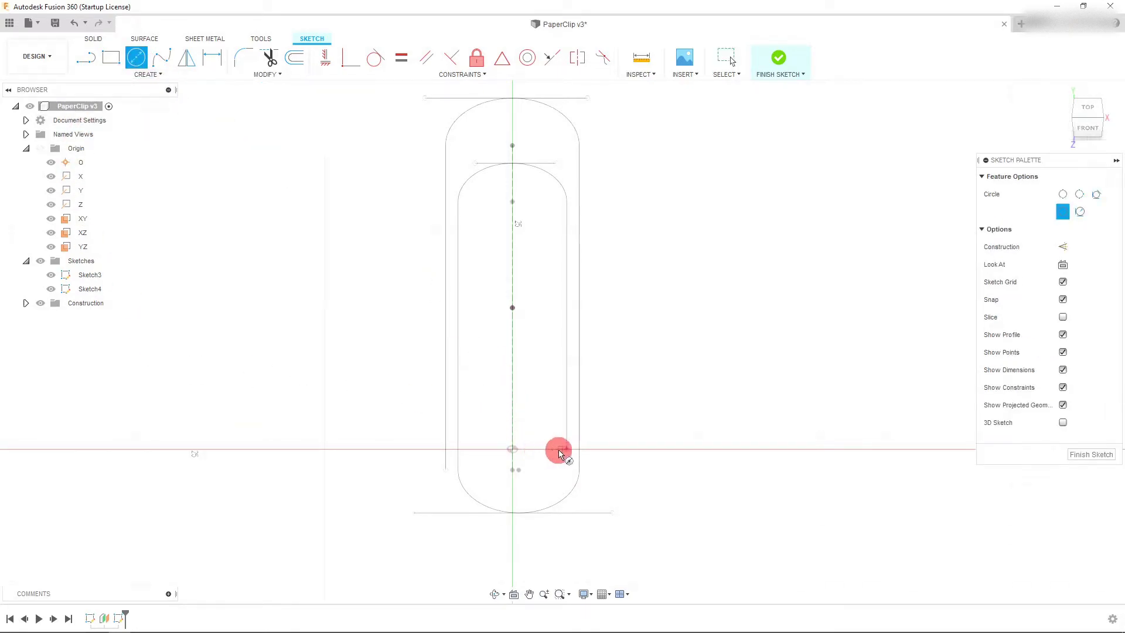
{"action": "scroll", "coordinate": [570, 452], "scroll_direction": "up", "scroll_amount": 5}
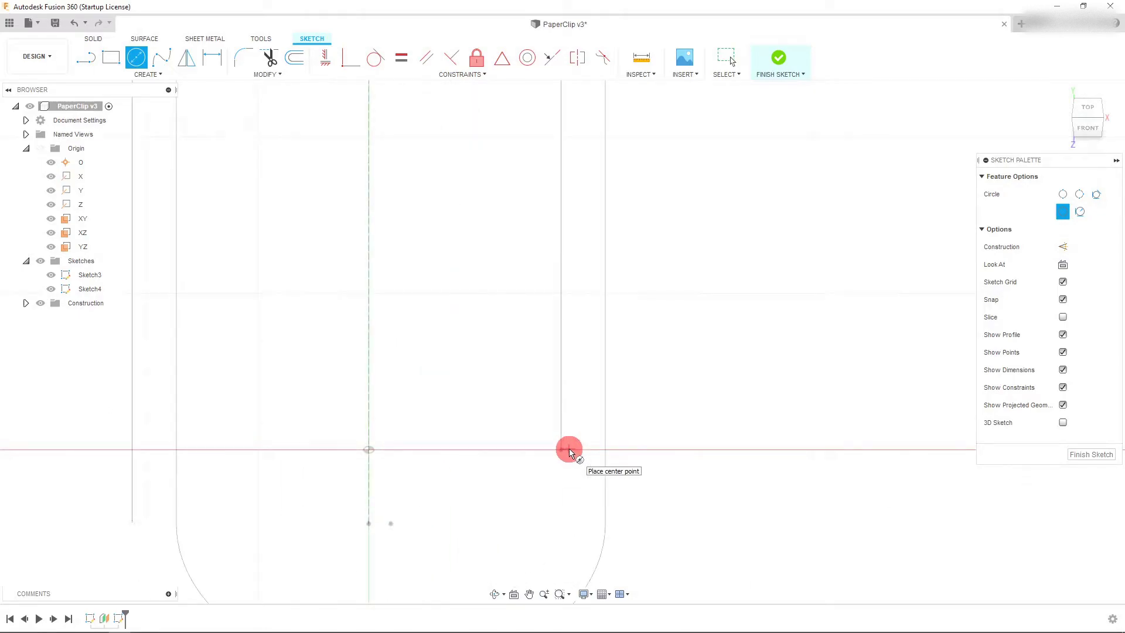
{"action": "left_click", "coordinate": [535, 437]}
{"action": "left_click", "coordinate": [543, 466]}
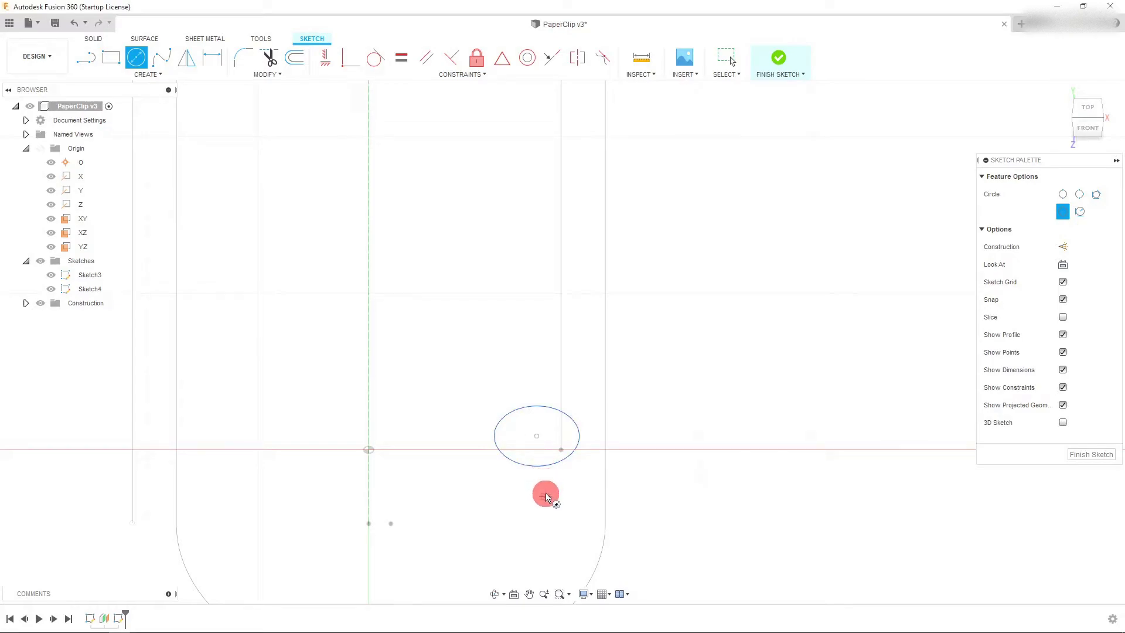
{"action": "key", "text": "Escape"}
Make the circle's center coincident with the free endpoint of the inner wire segment.
{"action": "left_click", "coordinate": [537, 435]}
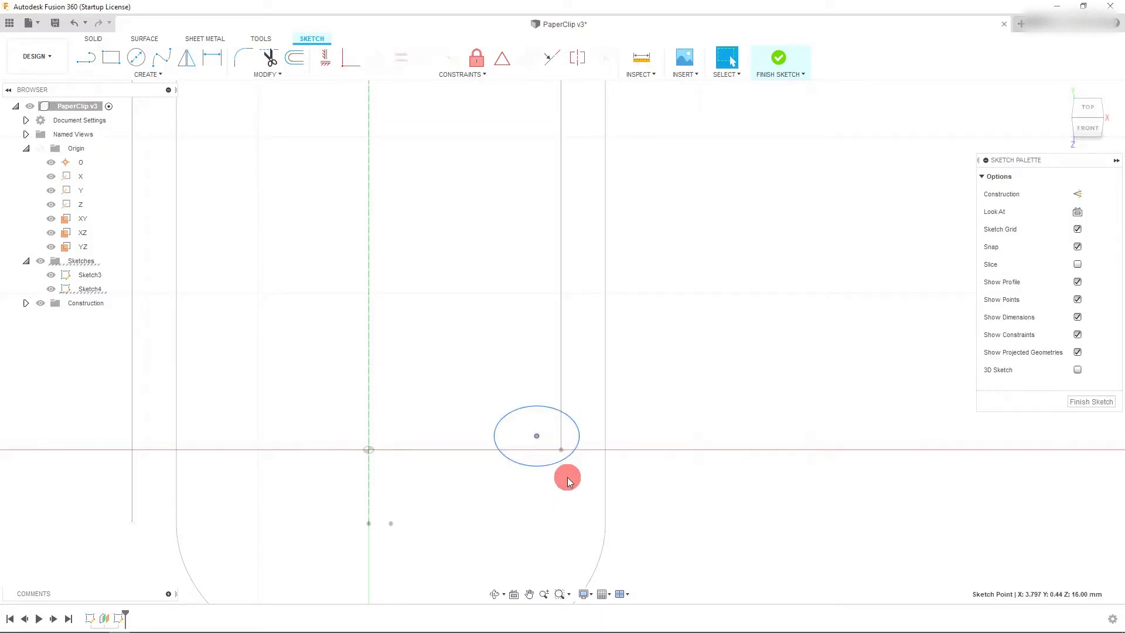
{"action": "left_click", "coordinate": [562, 449], "text": "shift"}
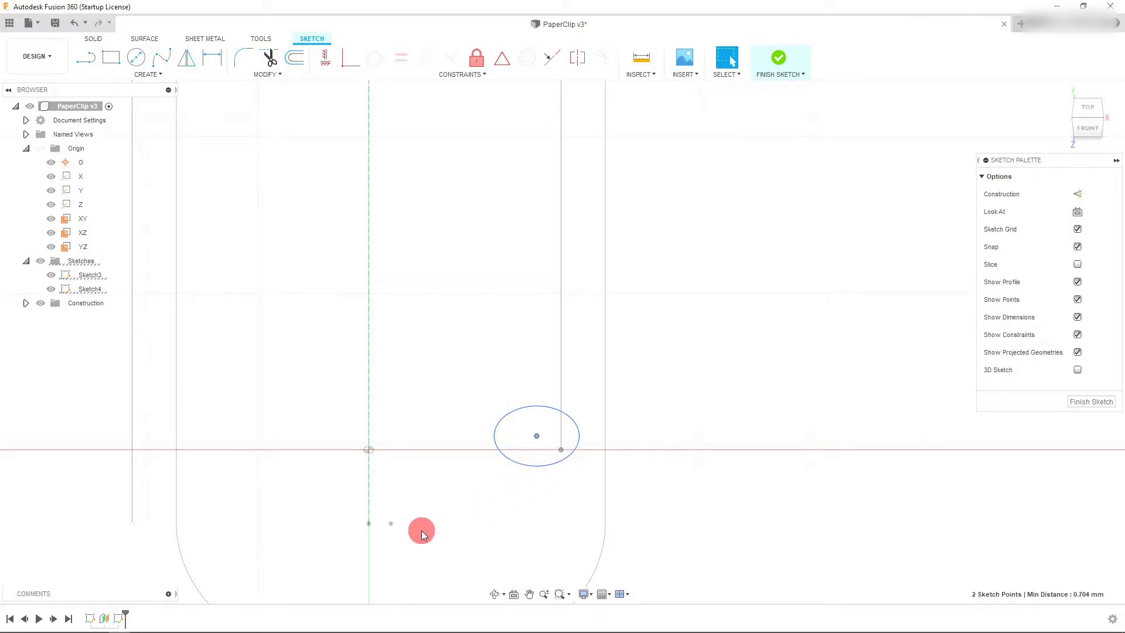
{"action": "left_click", "coordinate": [346, 59]}
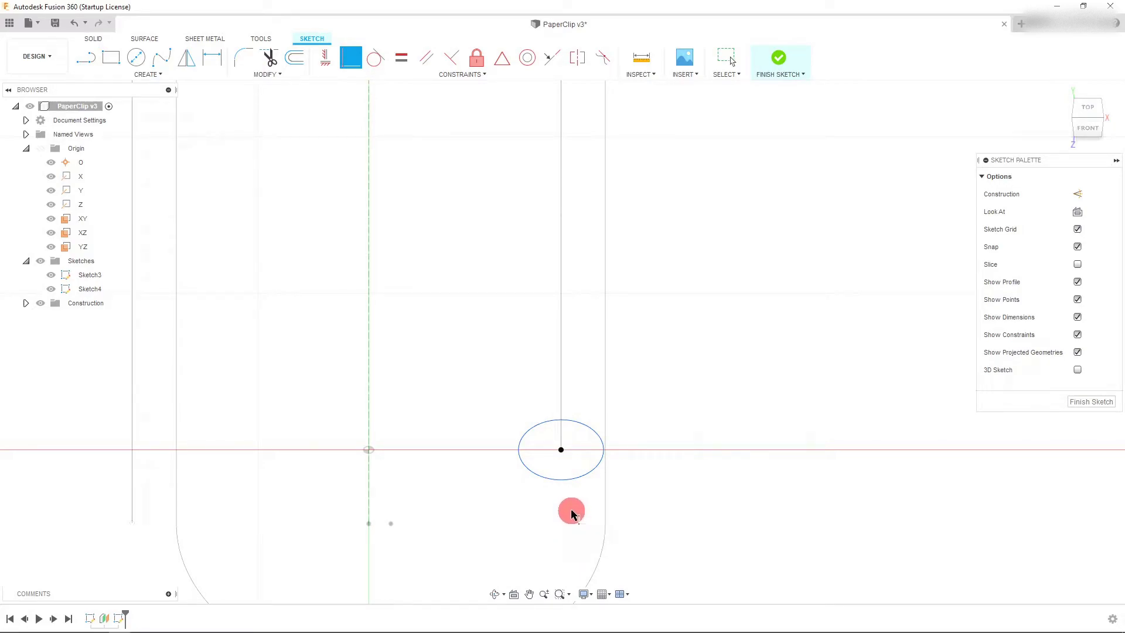
{"action": "left_click", "coordinate": [1105, 120]}
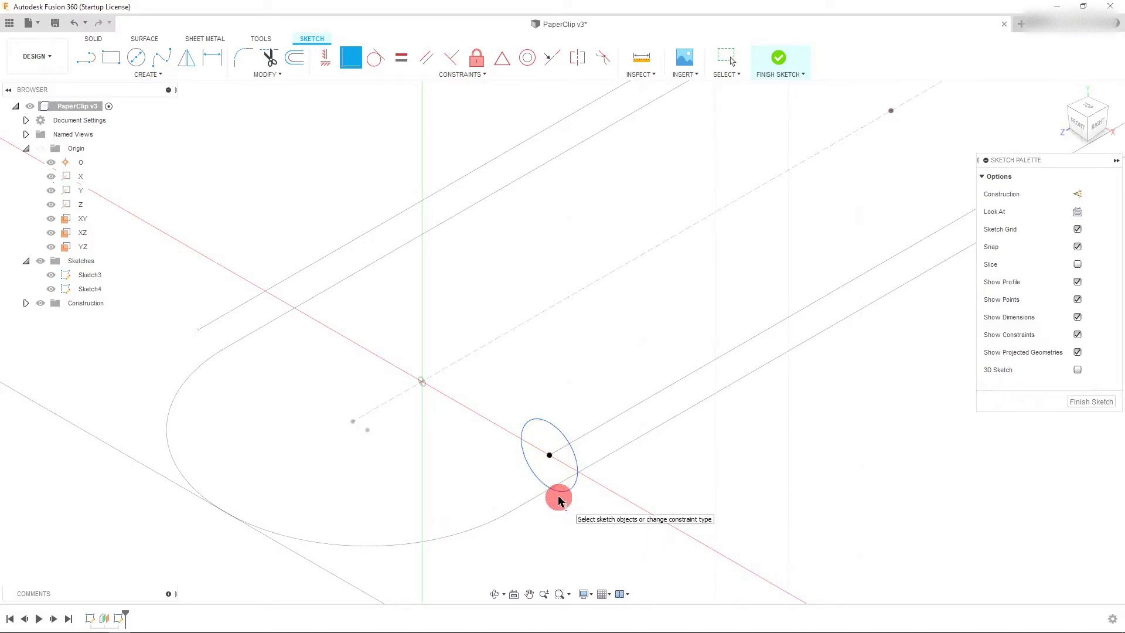
{"action": "key", "text": "Escape"}
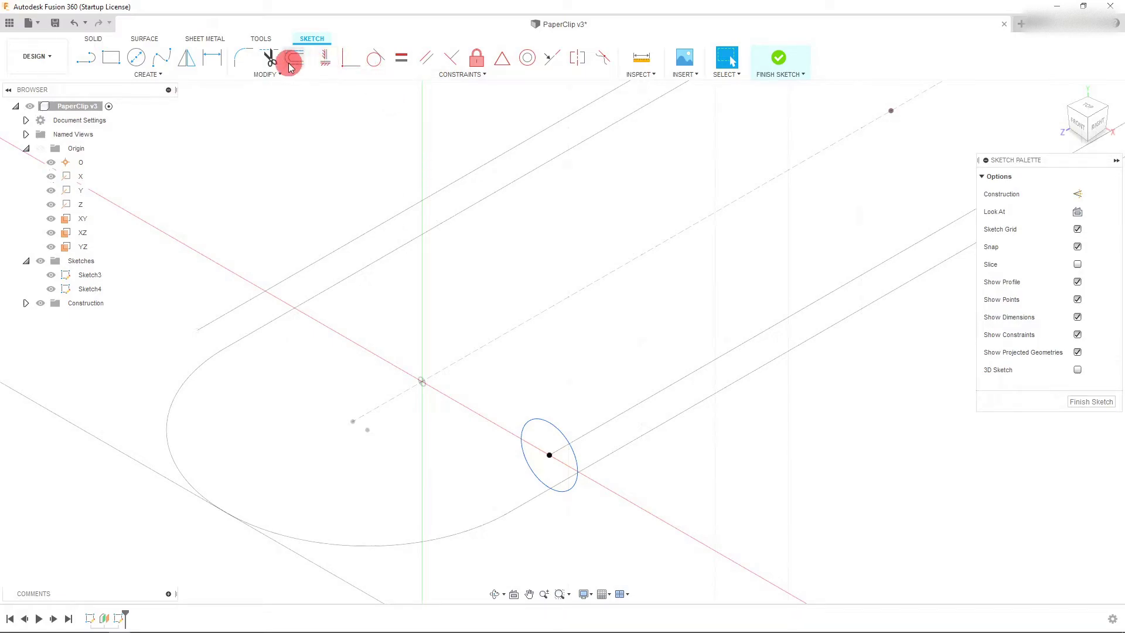
Dimension the circle's diameter and set it to 1.016 mm.
{"action": "left_click", "coordinate": [213, 58]}
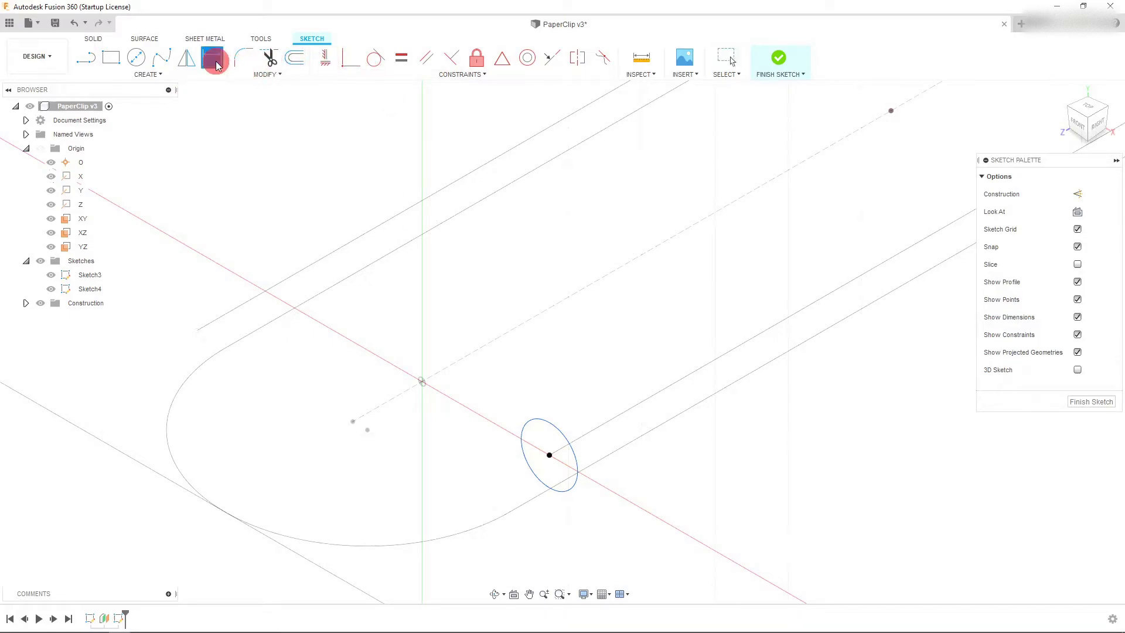
{"action": "left_click", "coordinate": [548, 427]}
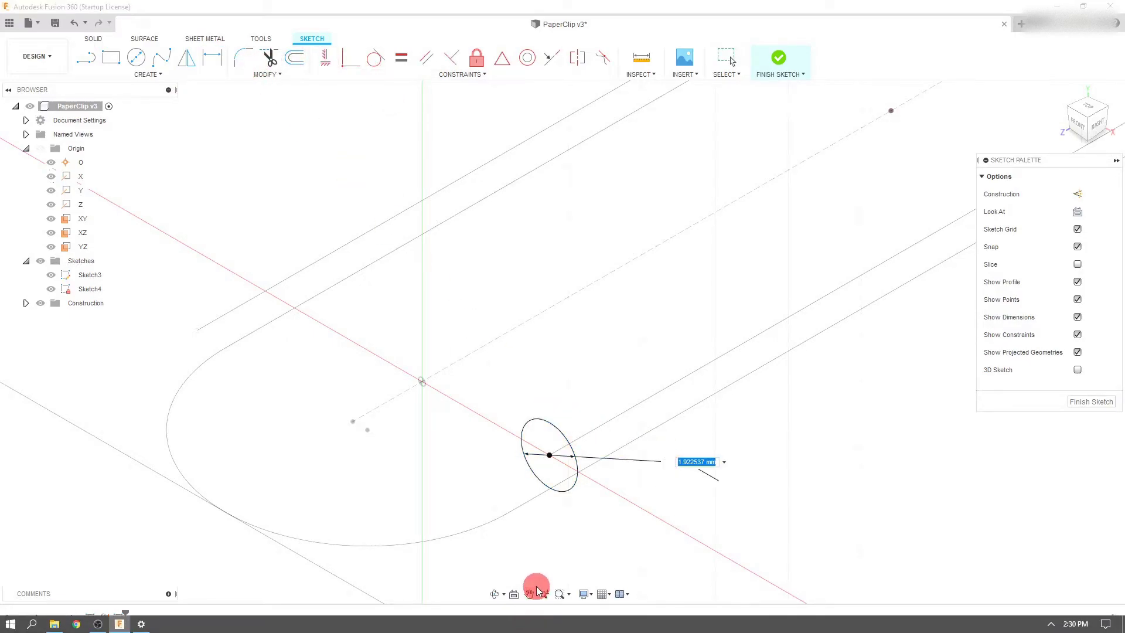
{"action": "key", "text": "BackSpace"}
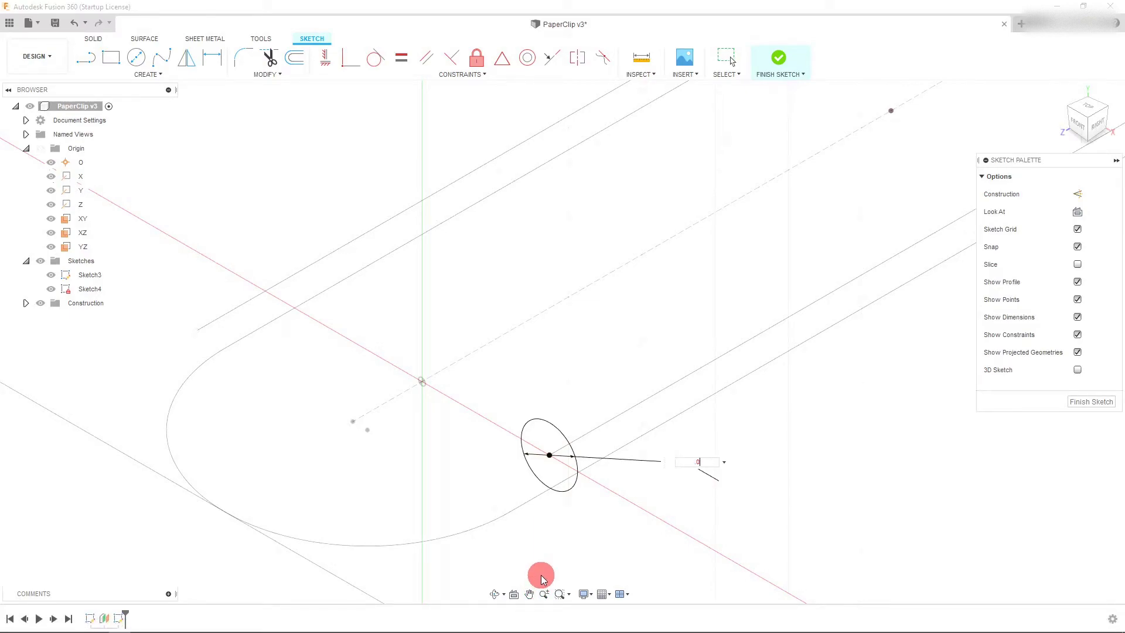
{"action": "key", "text": "Return"}
{"action": "key", "text": "d"}
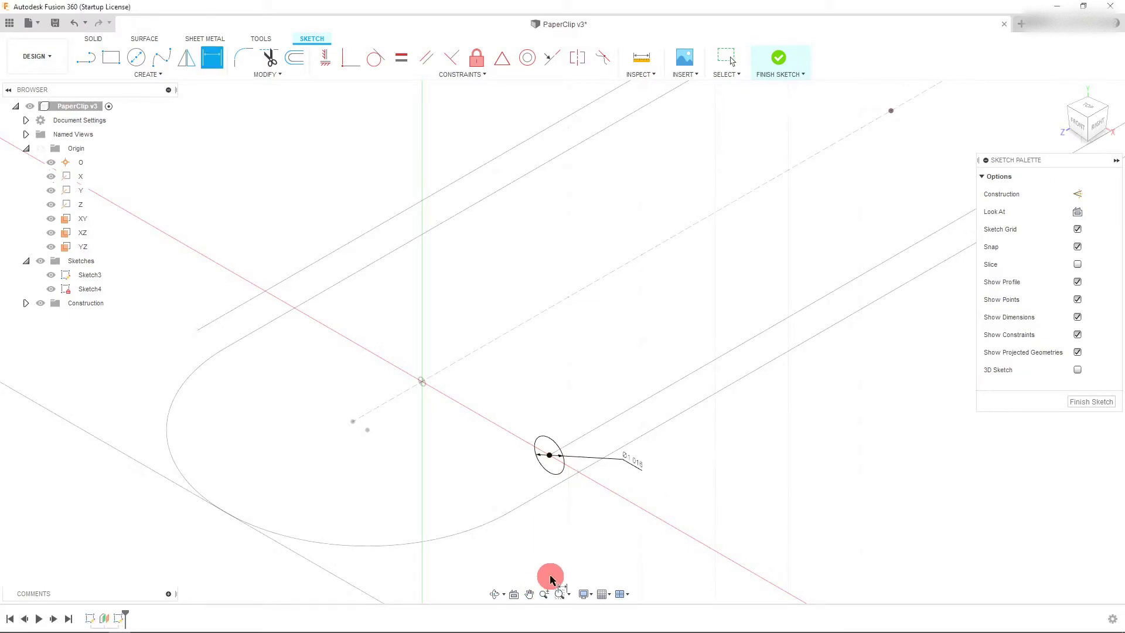
{"action": "scroll", "coordinate": [626, 474], "scroll_direction": "up", "scroll_amount": 3}
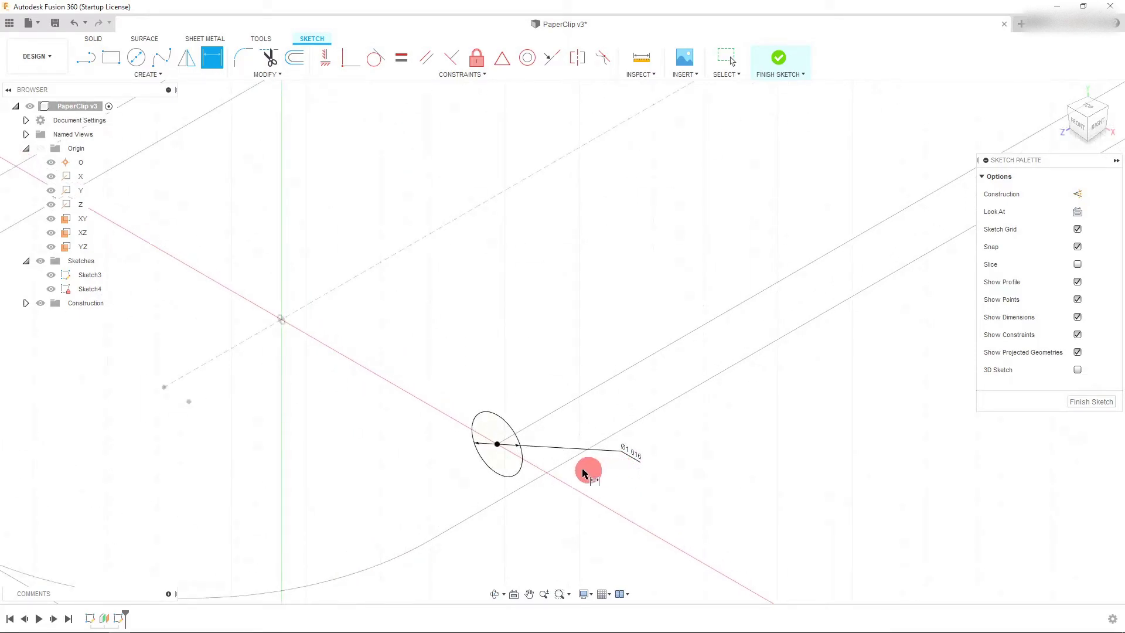
{"action": "scroll", "coordinate": [551, 463], "scroll_direction": "down", "scroll_amount": 5}
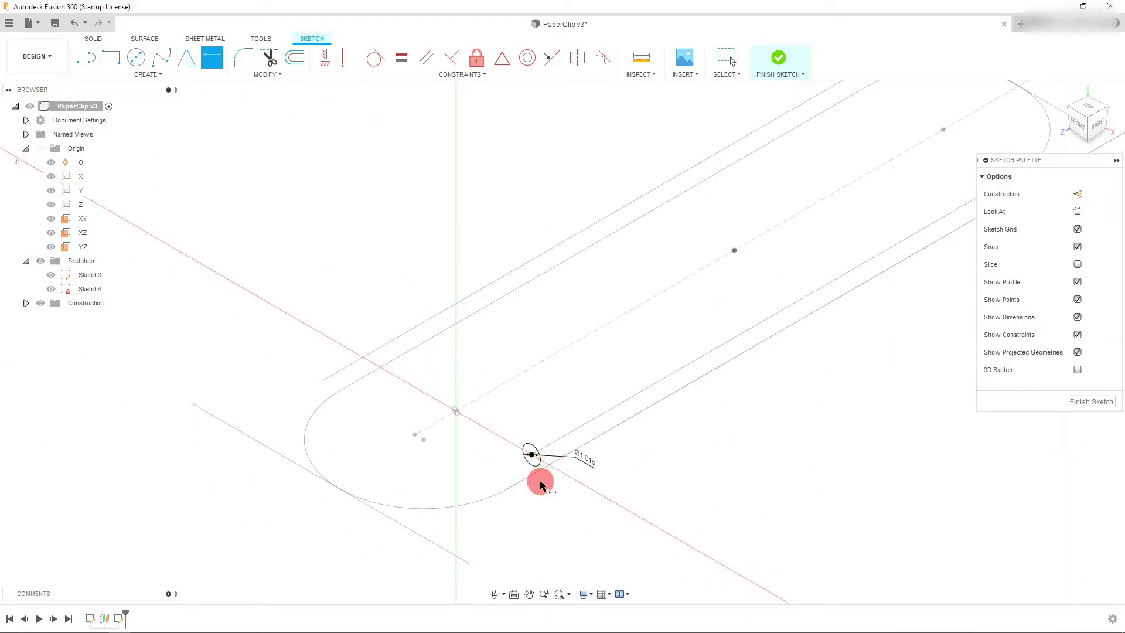
Finish the sketch containing the circular wire profile.
{"action": "scroll", "coordinate": [537, 511], "scroll_direction": "down", "scroll_amount": 3}
{"action": "scroll", "coordinate": [543, 513], "scroll_direction": "down", "scroll_amount": 1}
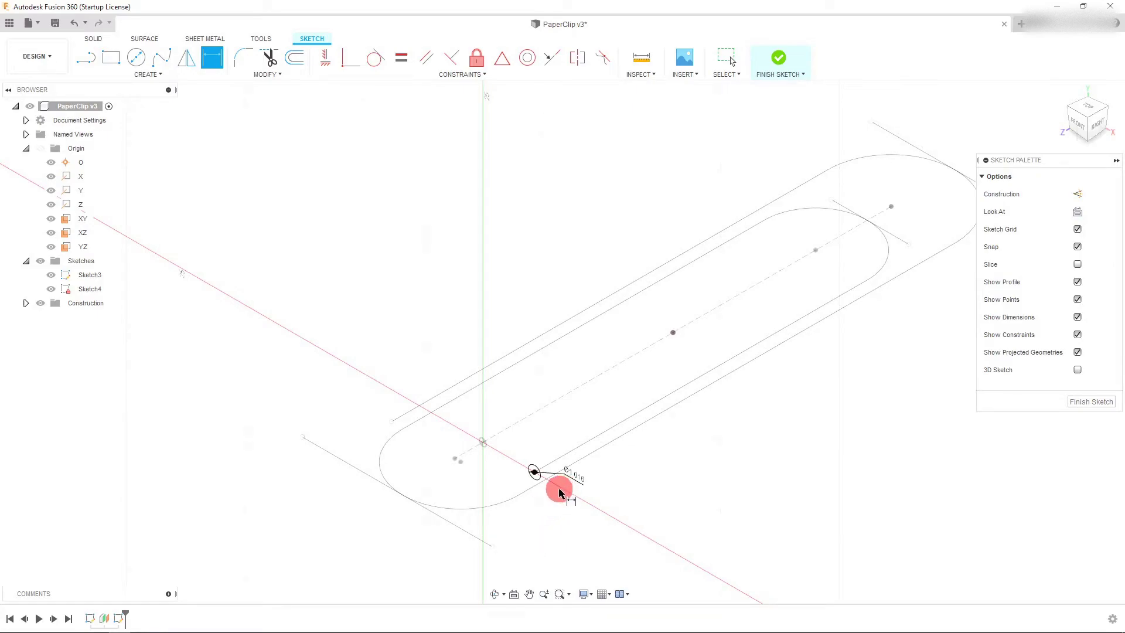
{"action": "scroll", "coordinate": [786, 402], "scroll_direction": "down", "scroll_amount": 1}
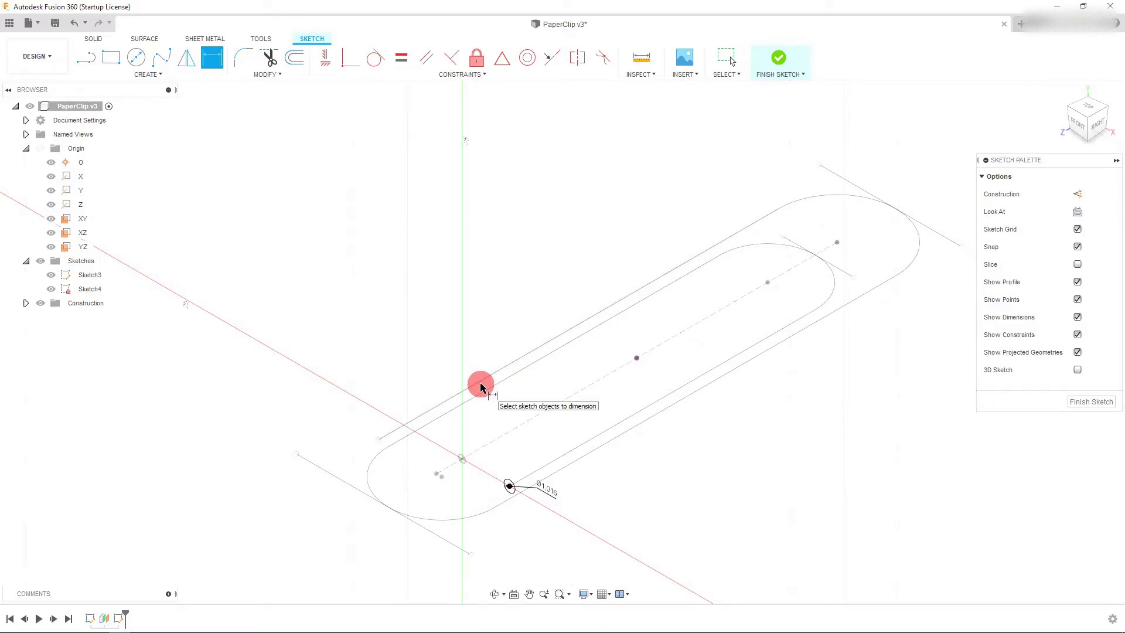
{"action": "left_click", "coordinate": [778, 58]}
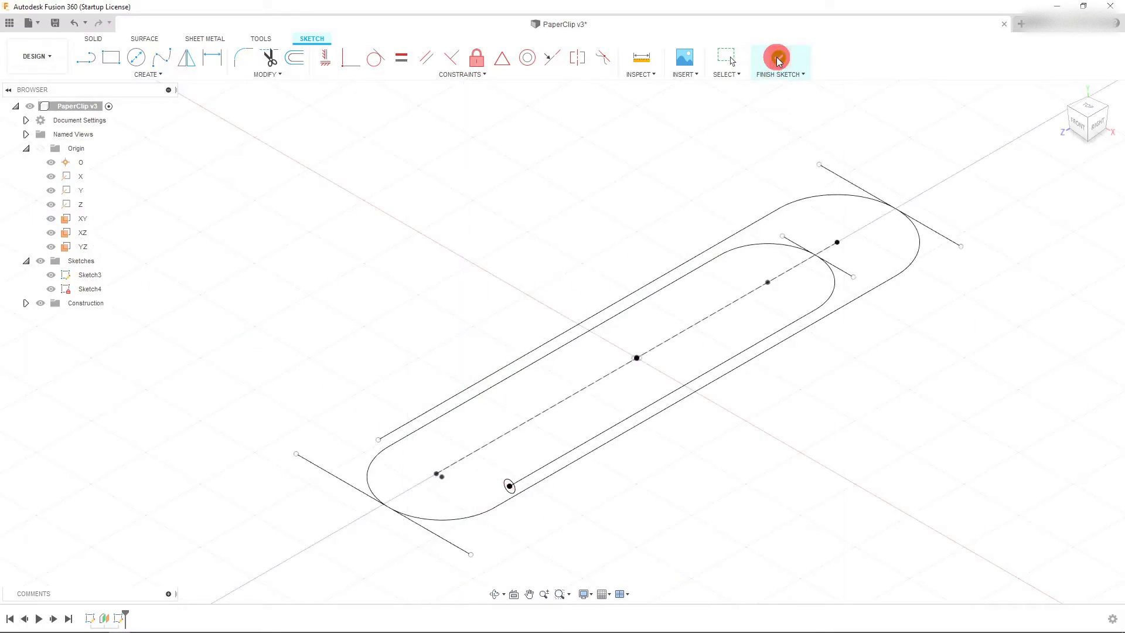
Start a single-path Sweep using the circle at the inner wire end as the profile.
{"action": "left_click", "coordinate": [145, 75]}
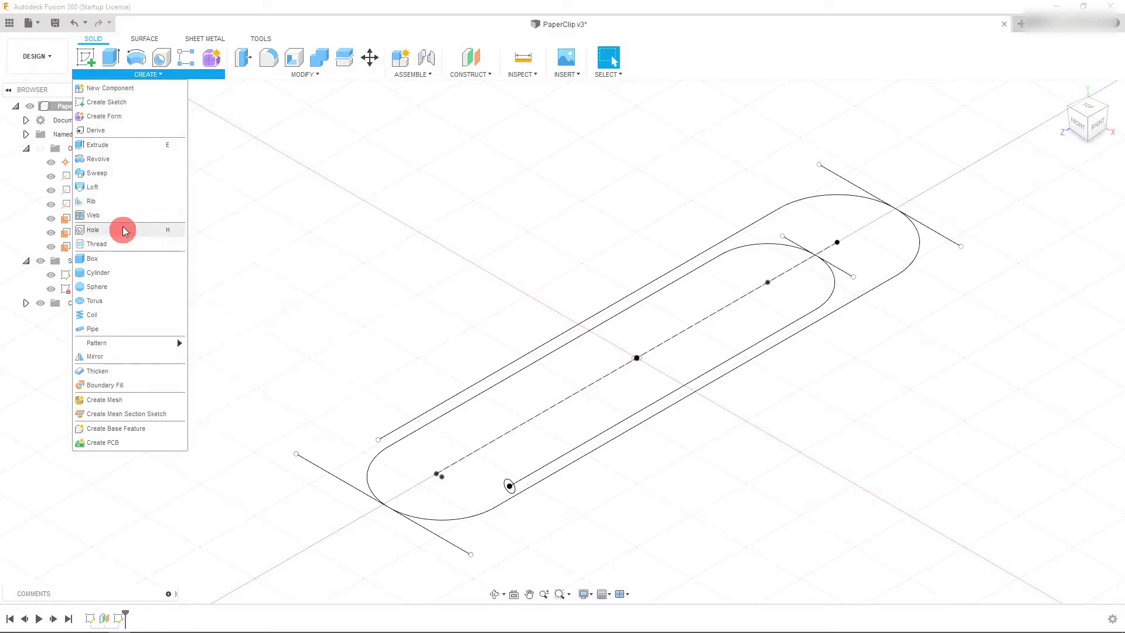
{"action": "left_click", "coordinate": [97, 173]}
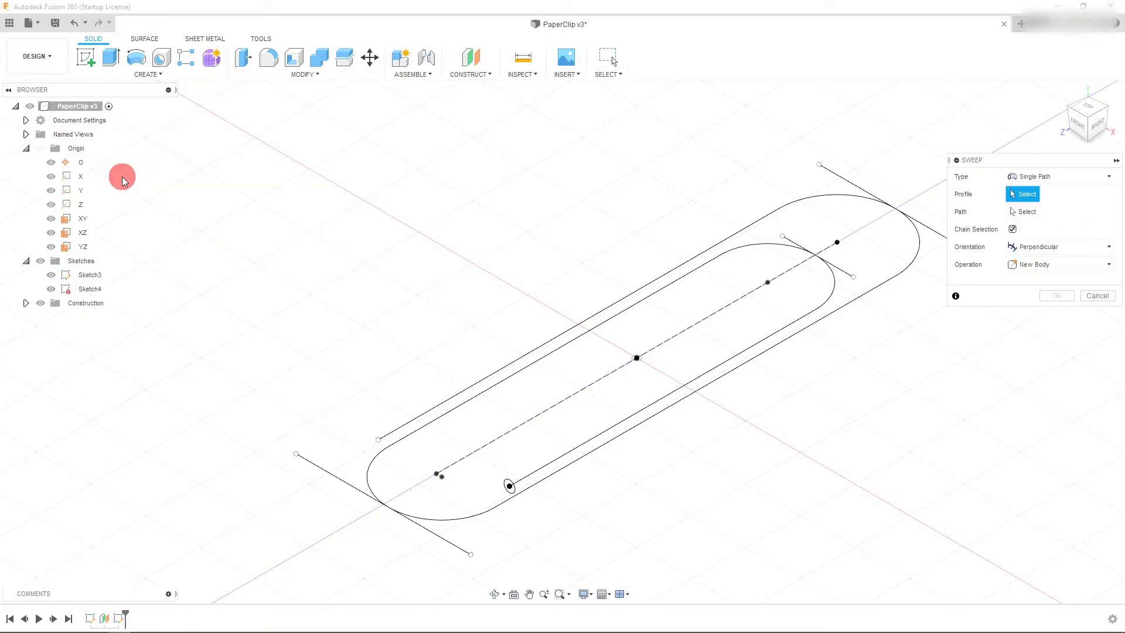
{"action": "scroll", "coordinate": [562, 524], "scroll_direction": "up", "scroll_amount": 2}
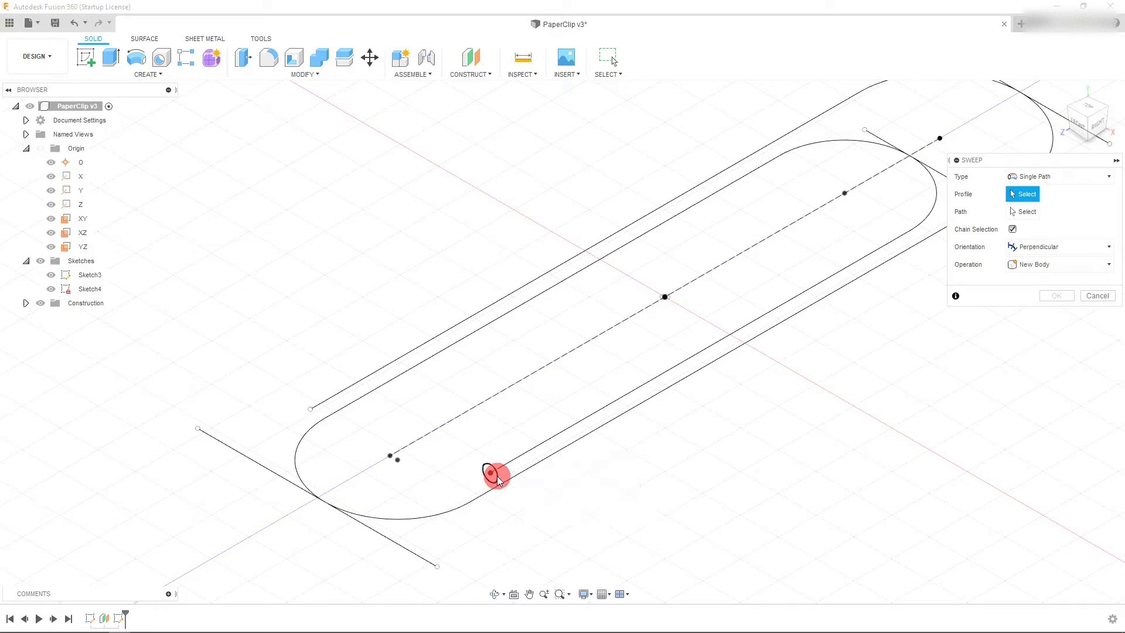
{"action": "left_click", "coordinate": [497, 479]}
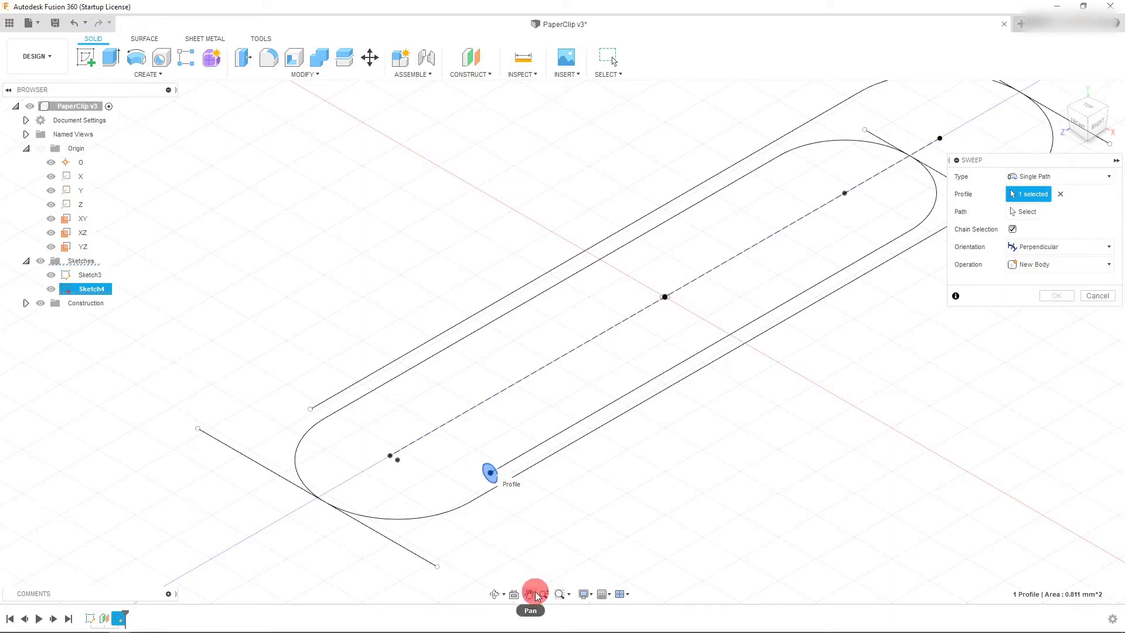
{"action": "scroll", "coordinate": [493, 495], "scroll_direction": "up", "scroll_amount": 8}
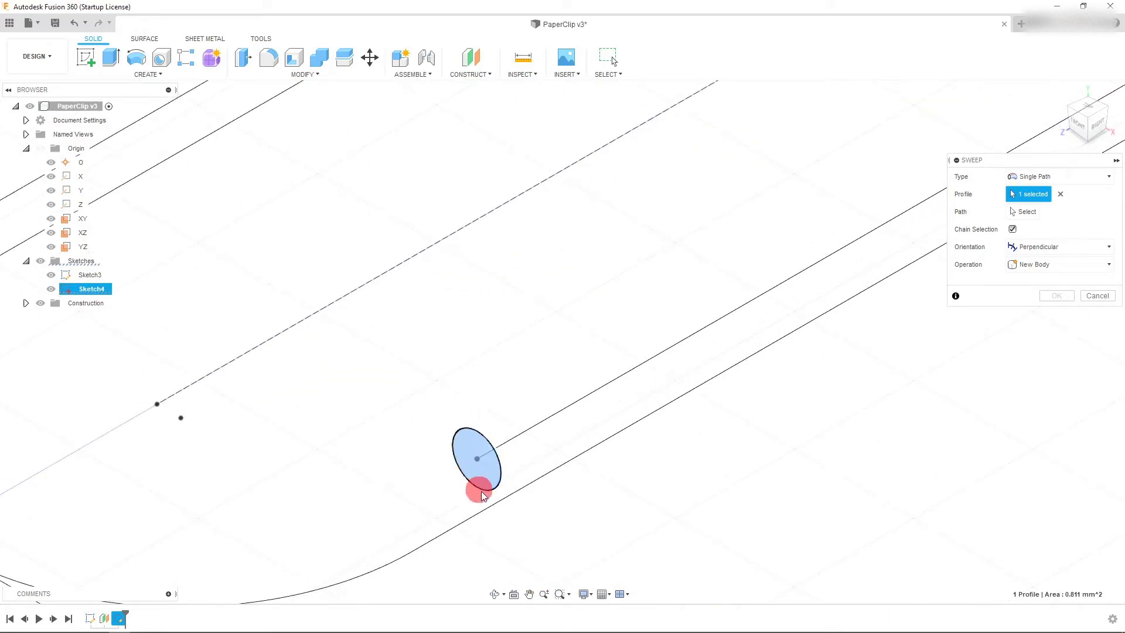
{"action": "scroll", "coordinate": [466, 497], "scroll_direction": "down", "scroll_amount": 1}
{"action": "scroll", "coordinate": [465, 497], "scroll_direction": "down", "scroll_amount": 5}
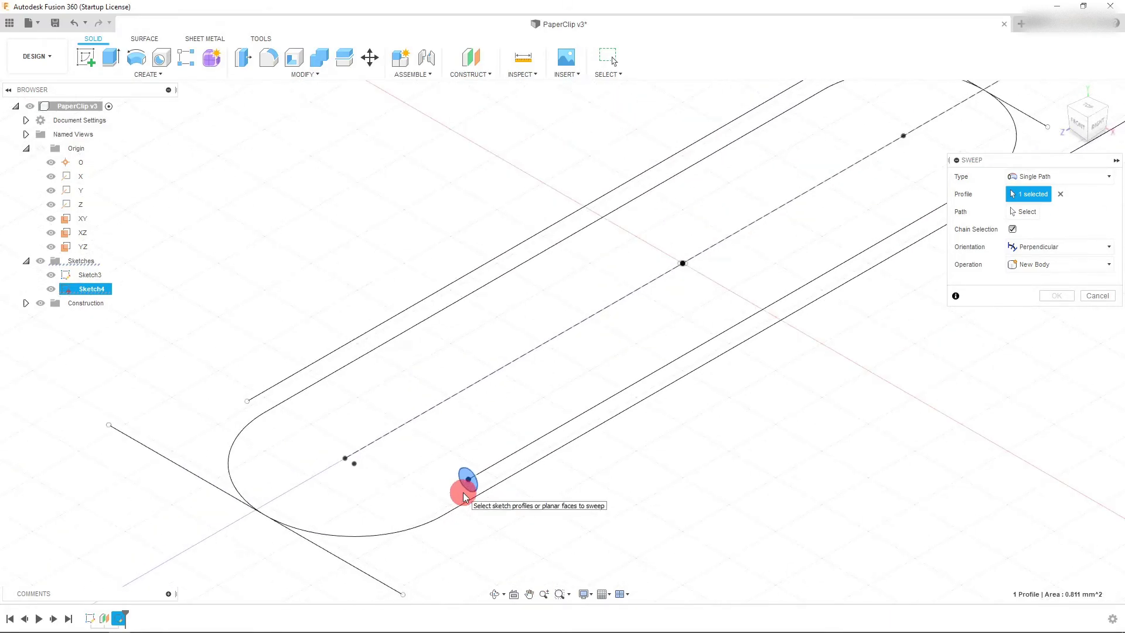
Use the full chained wire path as the sweep path and create the paper clip as a new body with perpendicular orientation.
{"action": "left_click", "coordinate": [1025, 213]}
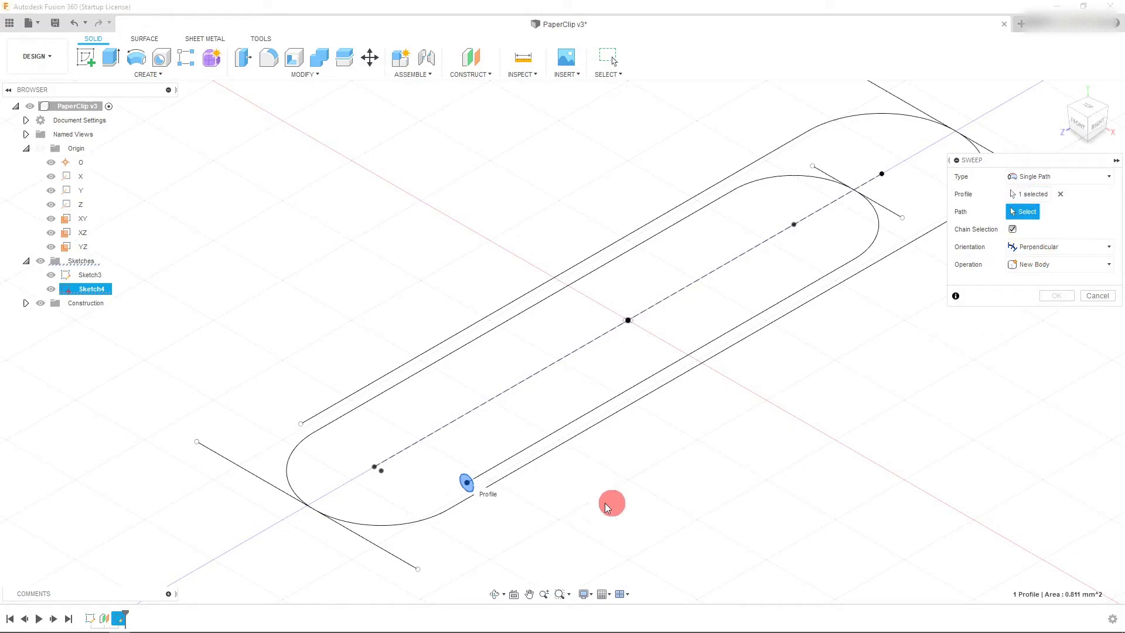
{"action": "left_click", "coordinate": [518, 457]}
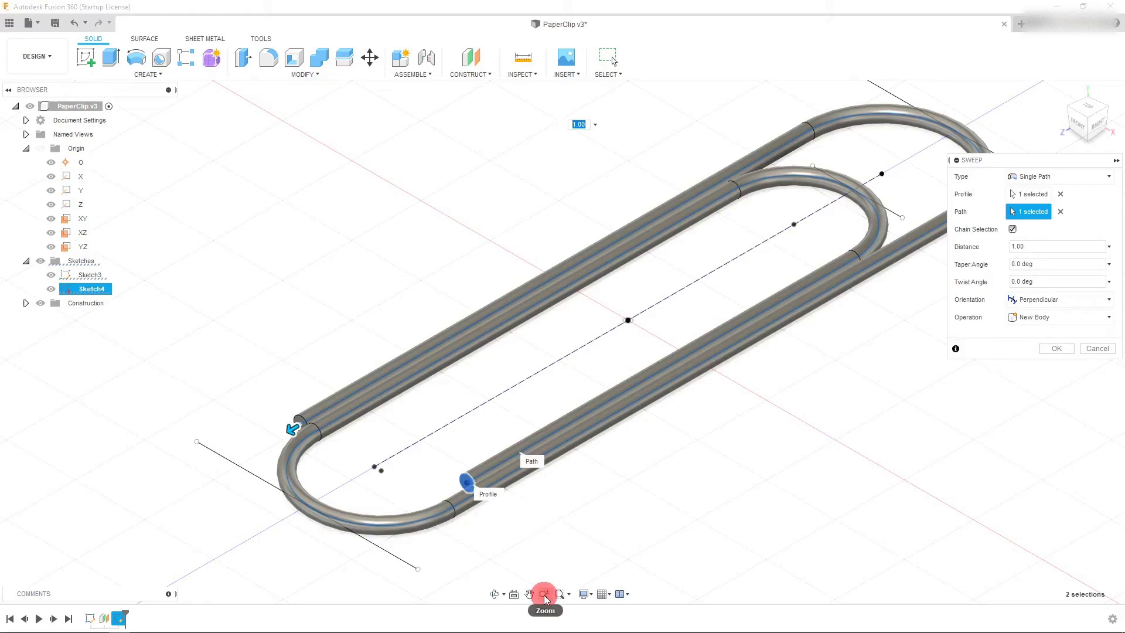
{"action": "scroll", "coordinate": [674, 372], "scroll_direction": "down", "scroll_amount": 2}
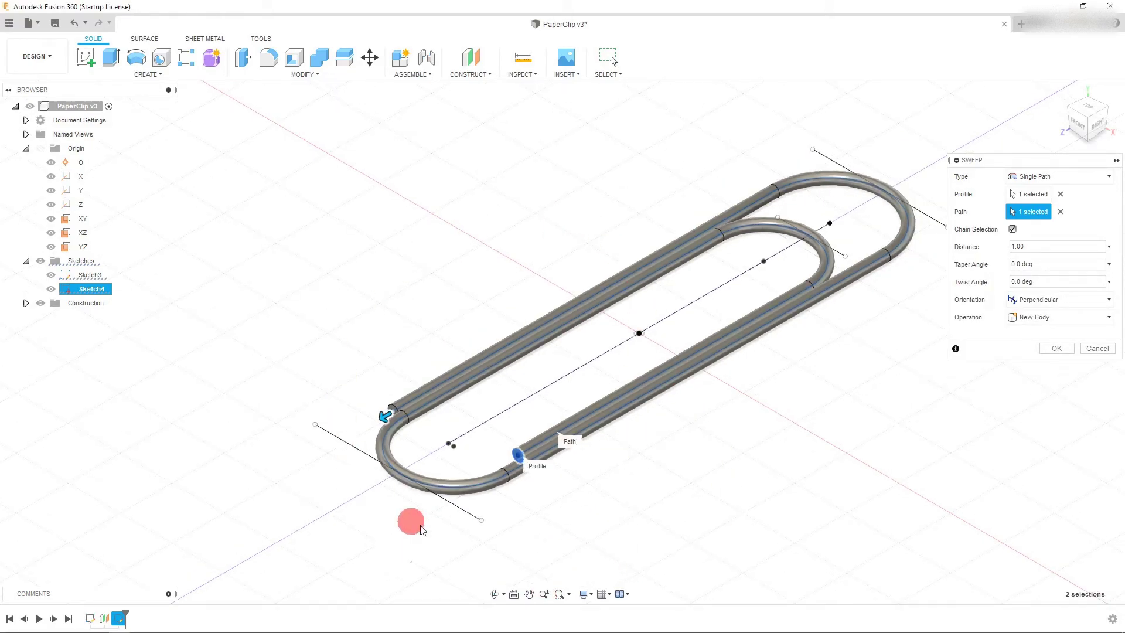
{"action": "left_click", "coordinate": [1088, 110]}
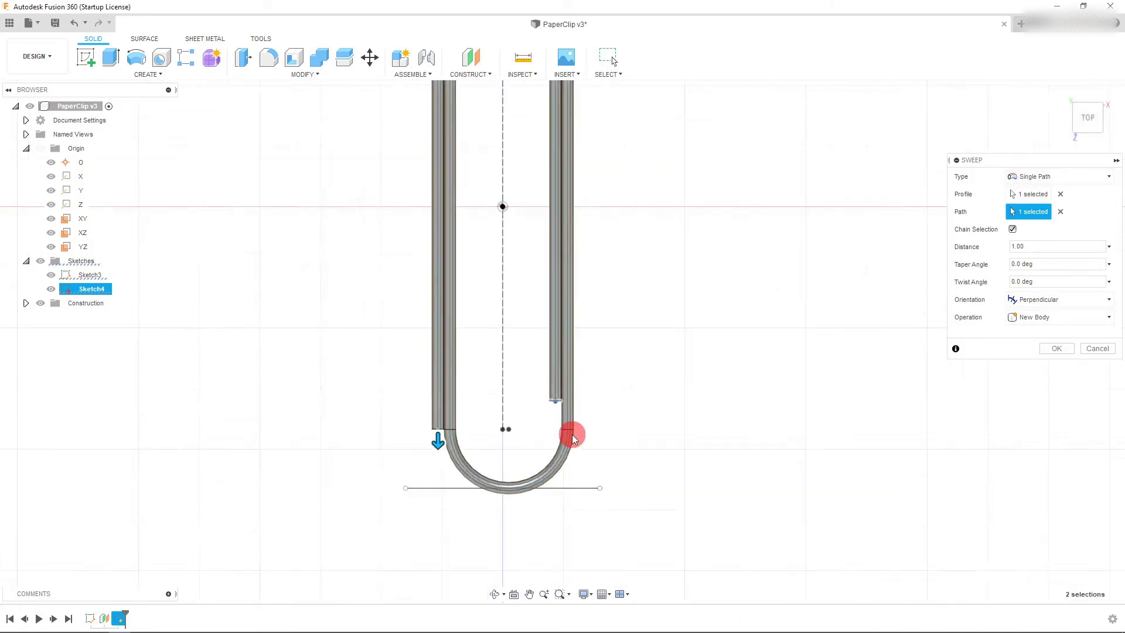
{"action": "scroll", "coordinate": [573, 434], "scroll_direction": "down", "scroll_amount": 2}
{"action": "scroll", "coordinate": [617, 237], "scroll_direction": "up", "scroll_amount": 1}
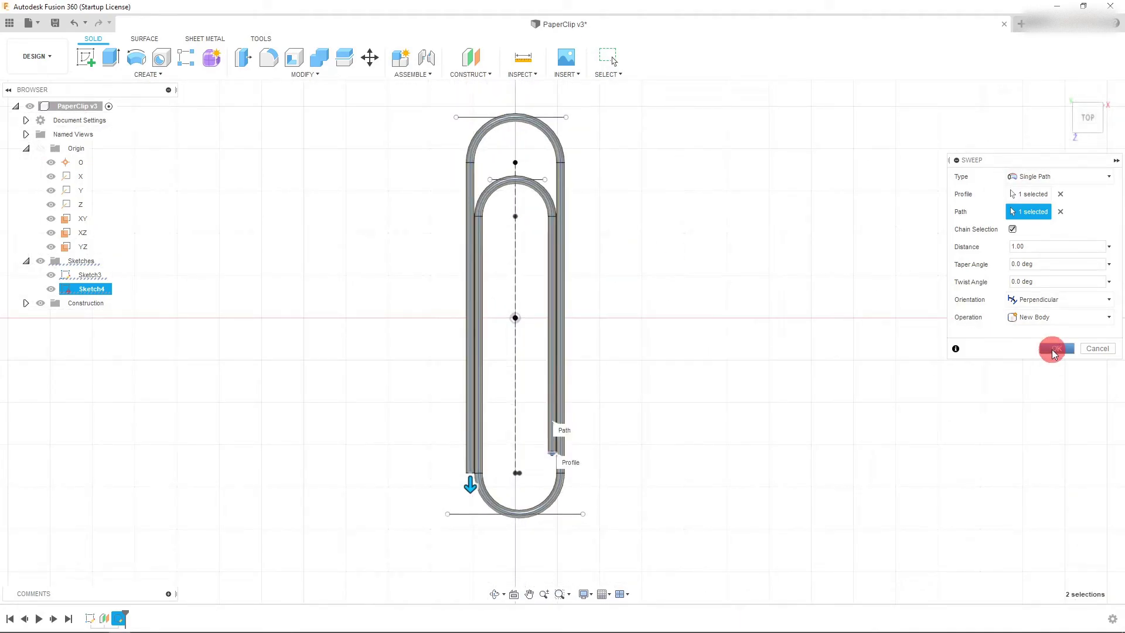
{"action": "left_click", "coordinate": [1056, 348]}
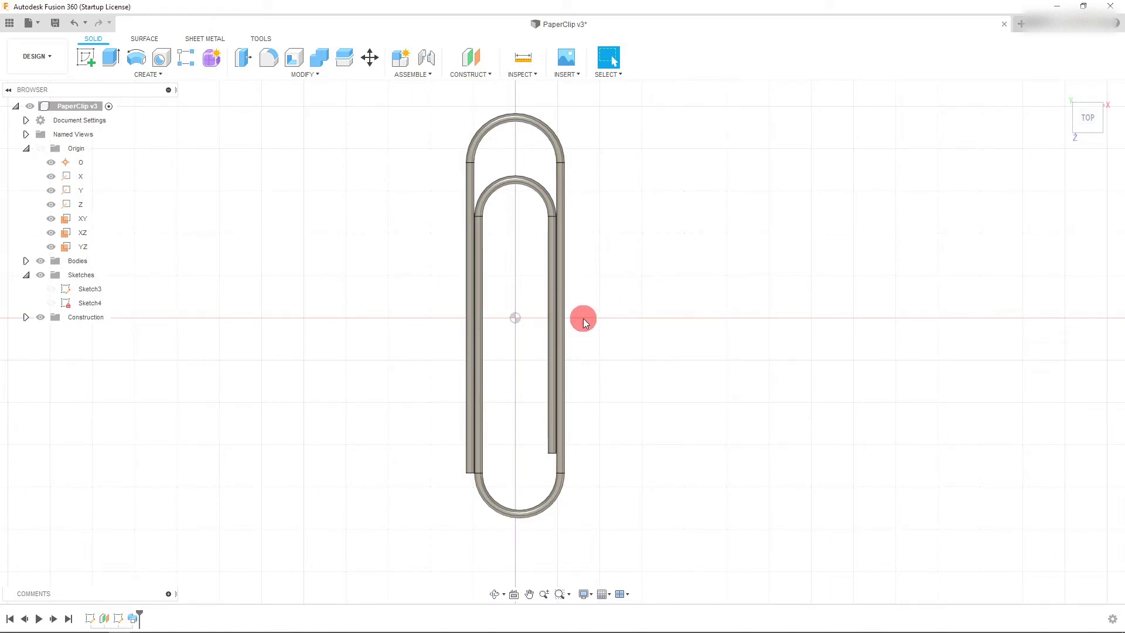
Edit the wire path sketch, set the spacing dimension between the outer and inner straight wire segments to 1.5 mm, and finish the sketch.
{"action": "scroll", "coordinate": [582, 318], "scroll_direction": "up", "scroll_amount": 1}
{"action": "left_click", "coordinate": [88, 290]}
{"action": "right_click", "coordinate": [82, 288]}
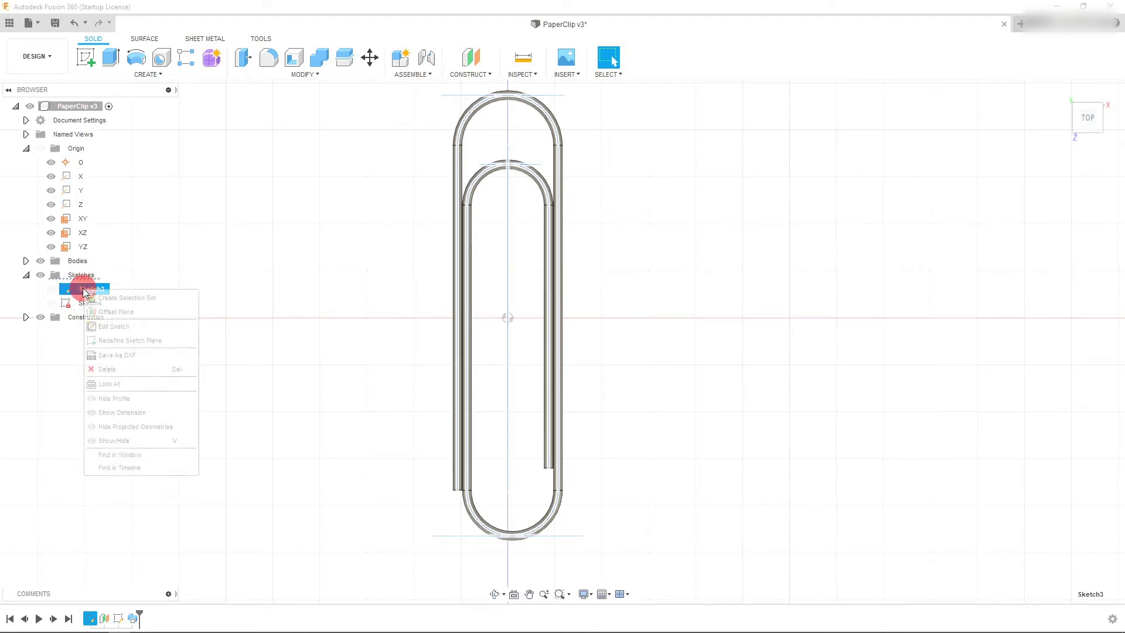
{"action": "left_click", "coordinate": [116, 326]}
{"action": "left_click", "coordinate": [364, 475]}
{"action": "left_click", "coordinate": [558, 327]}
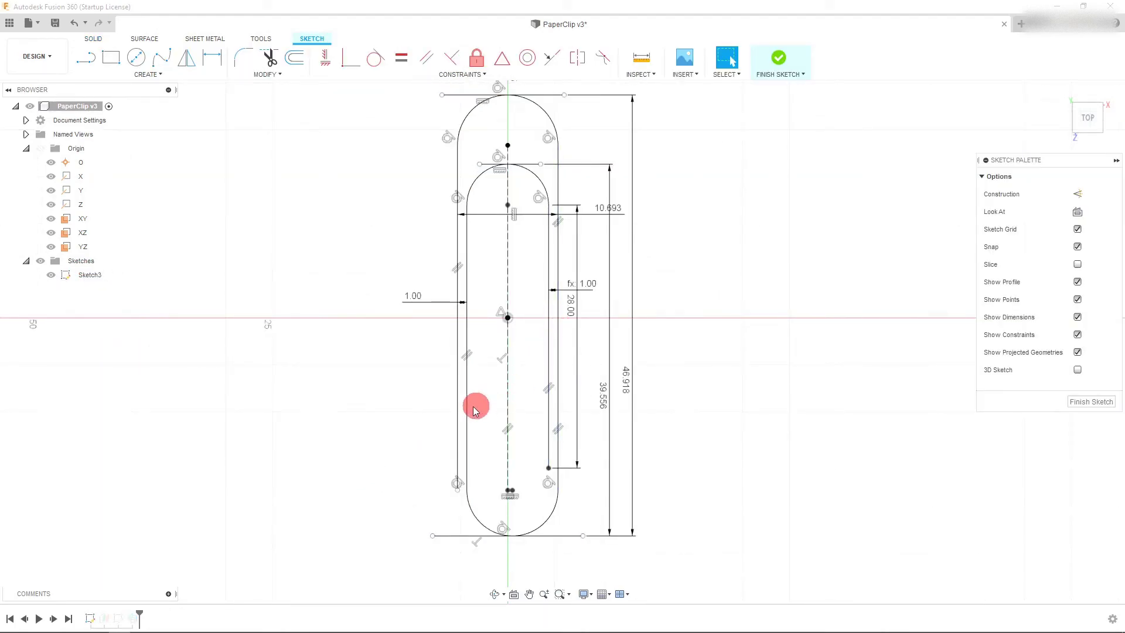
{"action": "double_click", "coordinate": [414, 297]}
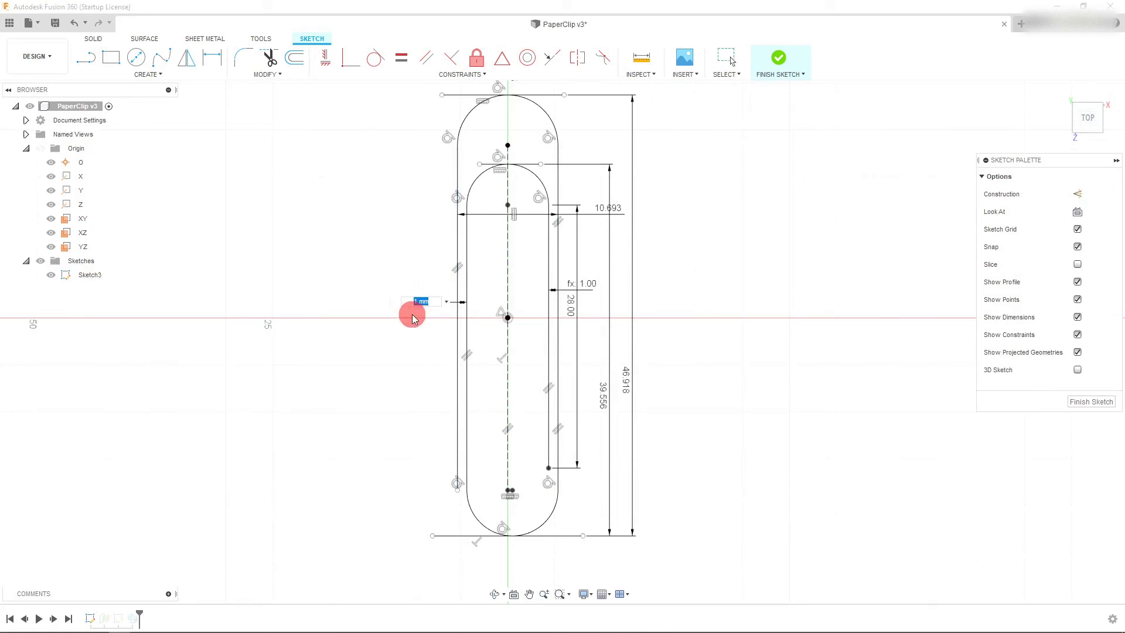
{"action": "type", "text": "1.5mm"}
{"action": "key", "text": "Return"}
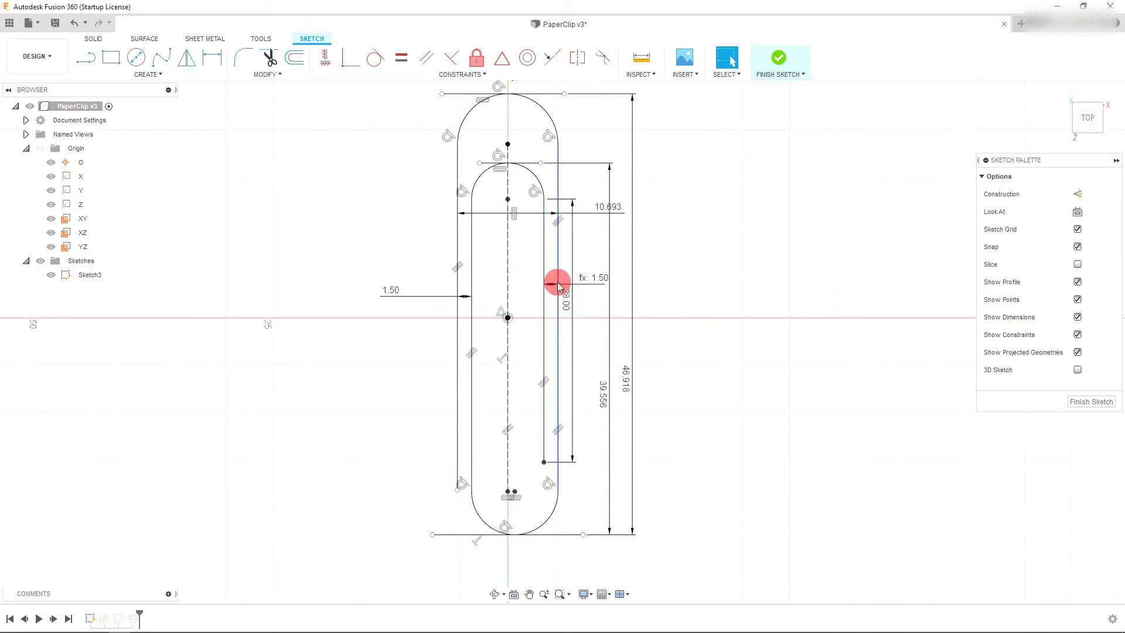
{"action": "left_click", "coordinate": [778, 57]}
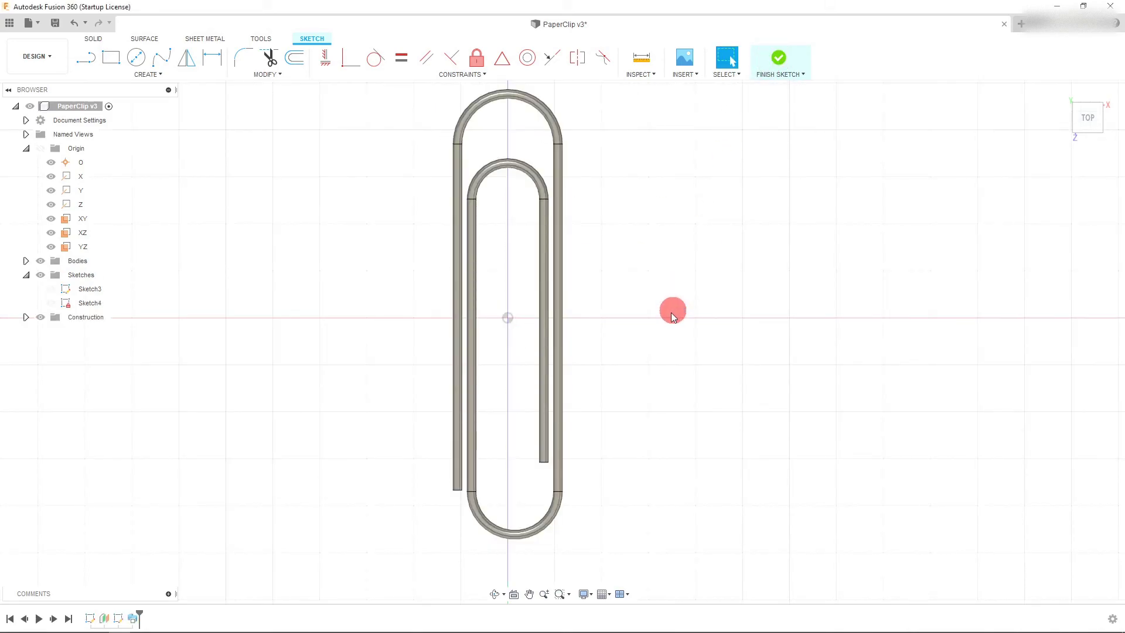